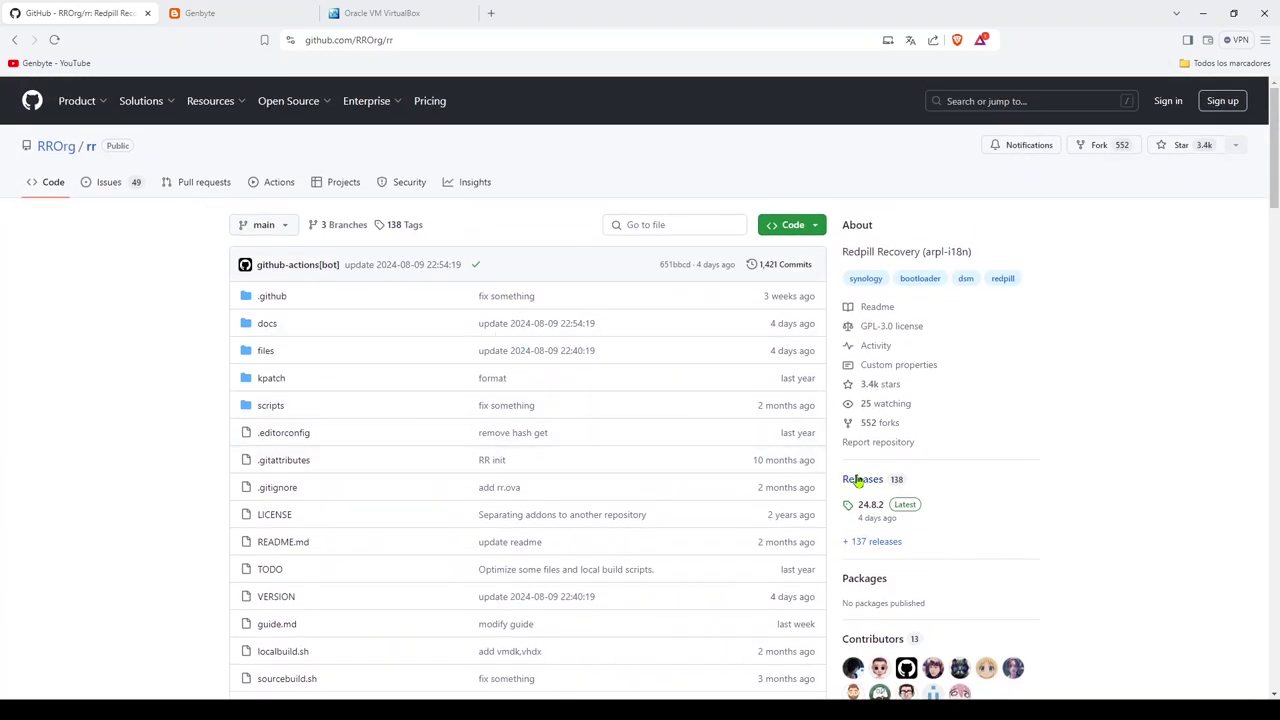
Step: Download the 478 MB rr-24.8.2.ova.zip asset from the 24.8.2 release, then go to the VirtualBox tab
click(862, 482)
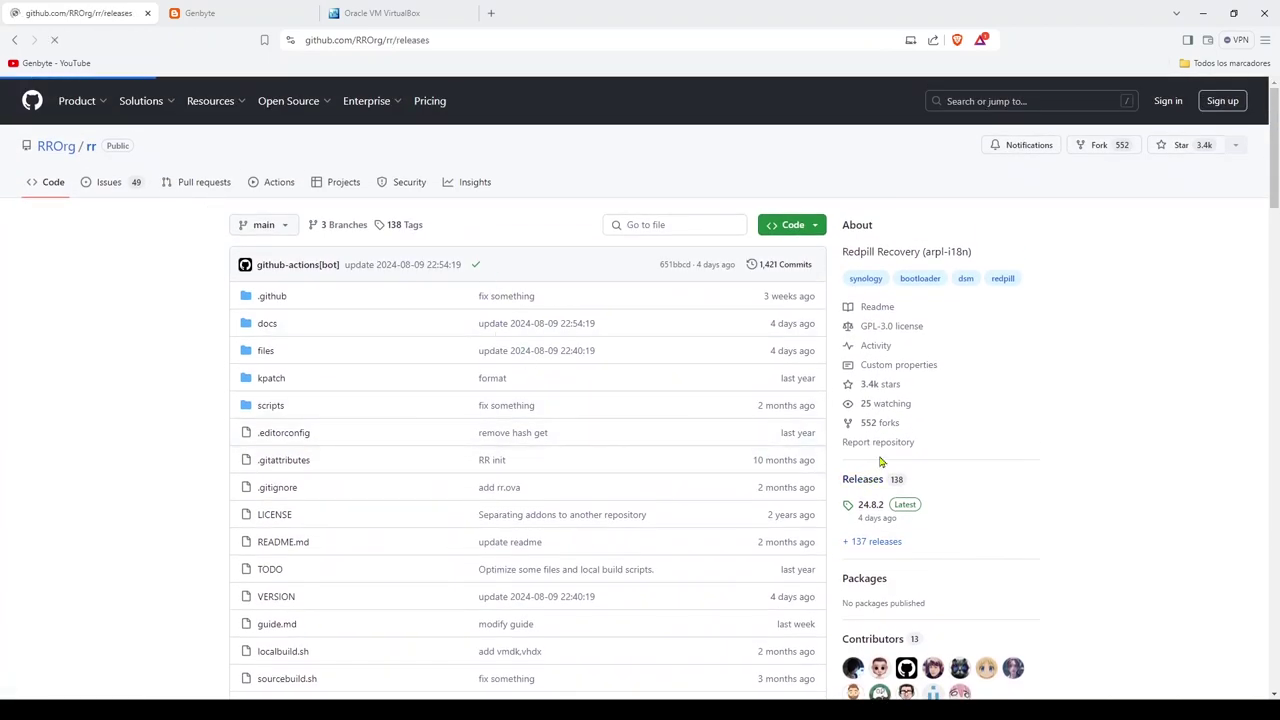
scroll(815, 407, down, 2)
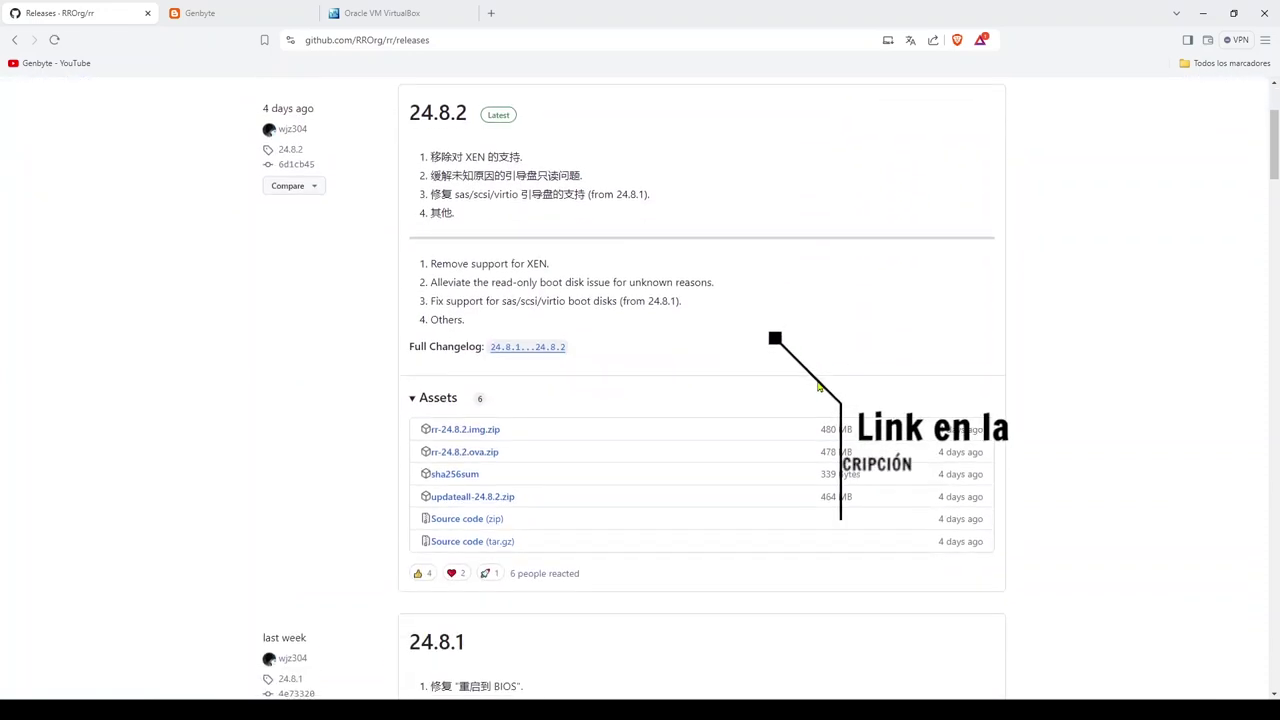
drag(505, 452, 430, 458)
click(500, 452)
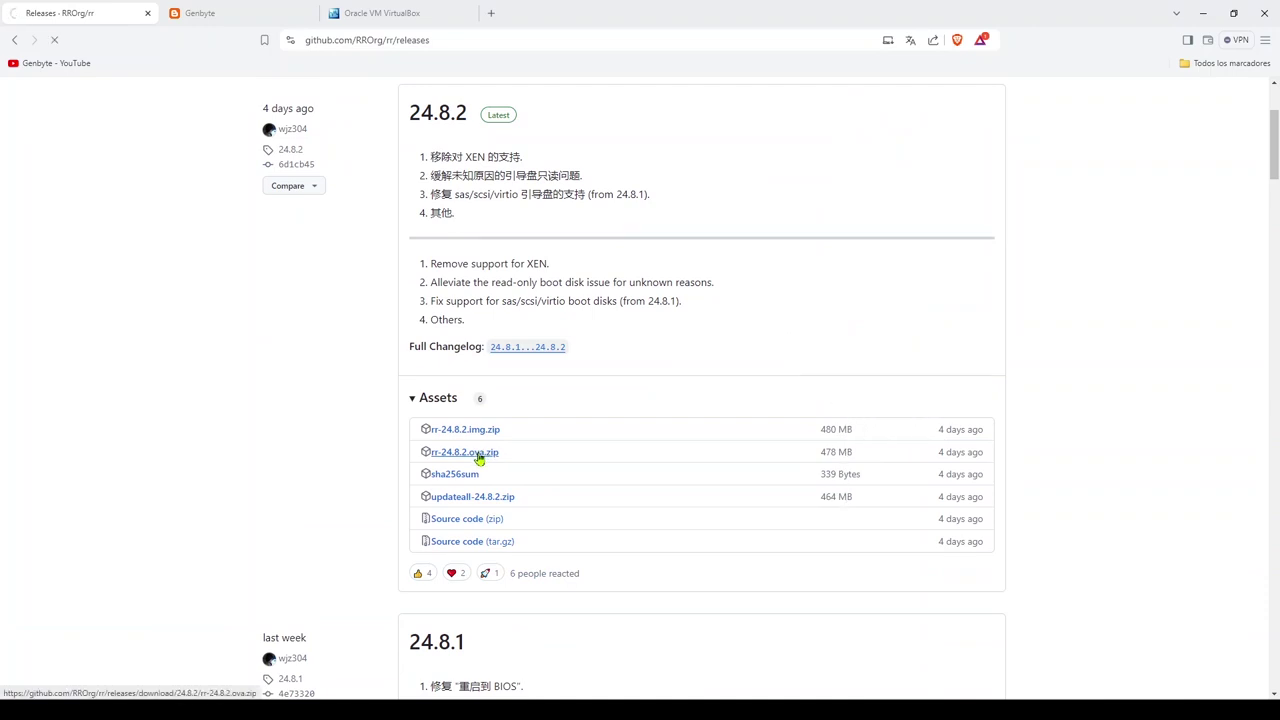
click(1168, 41)
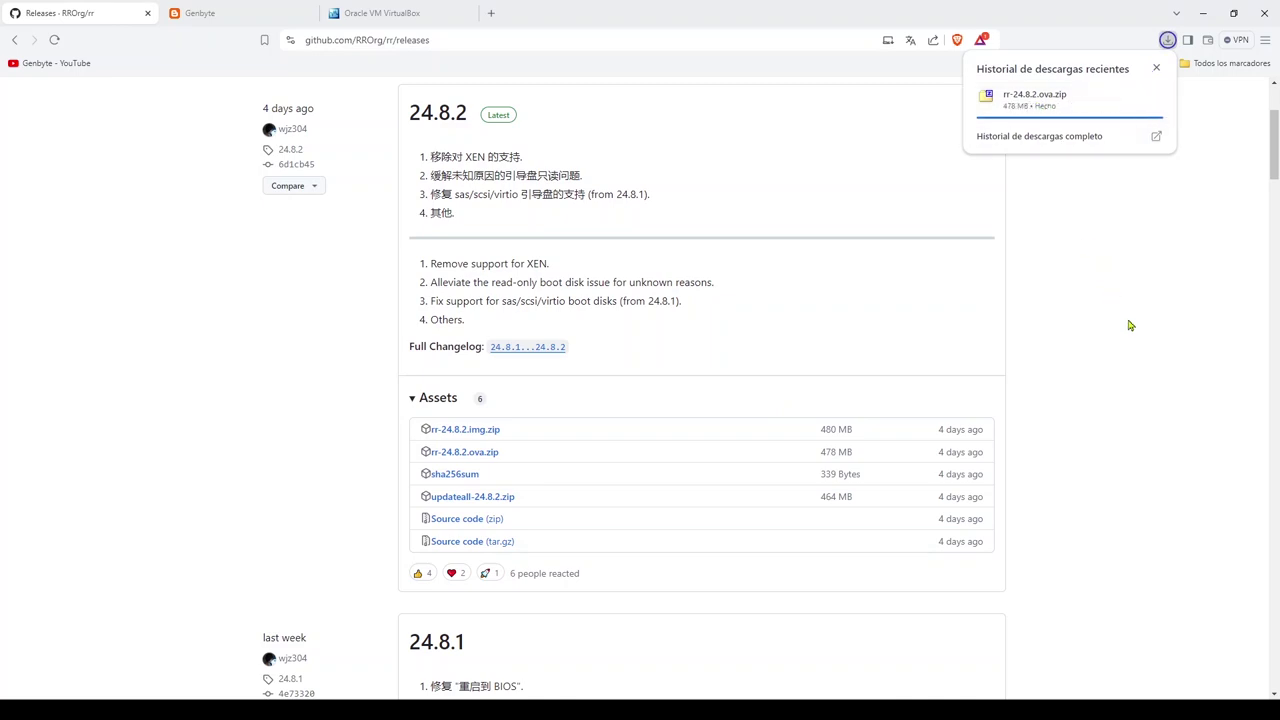
mouse_move(1037, 112)
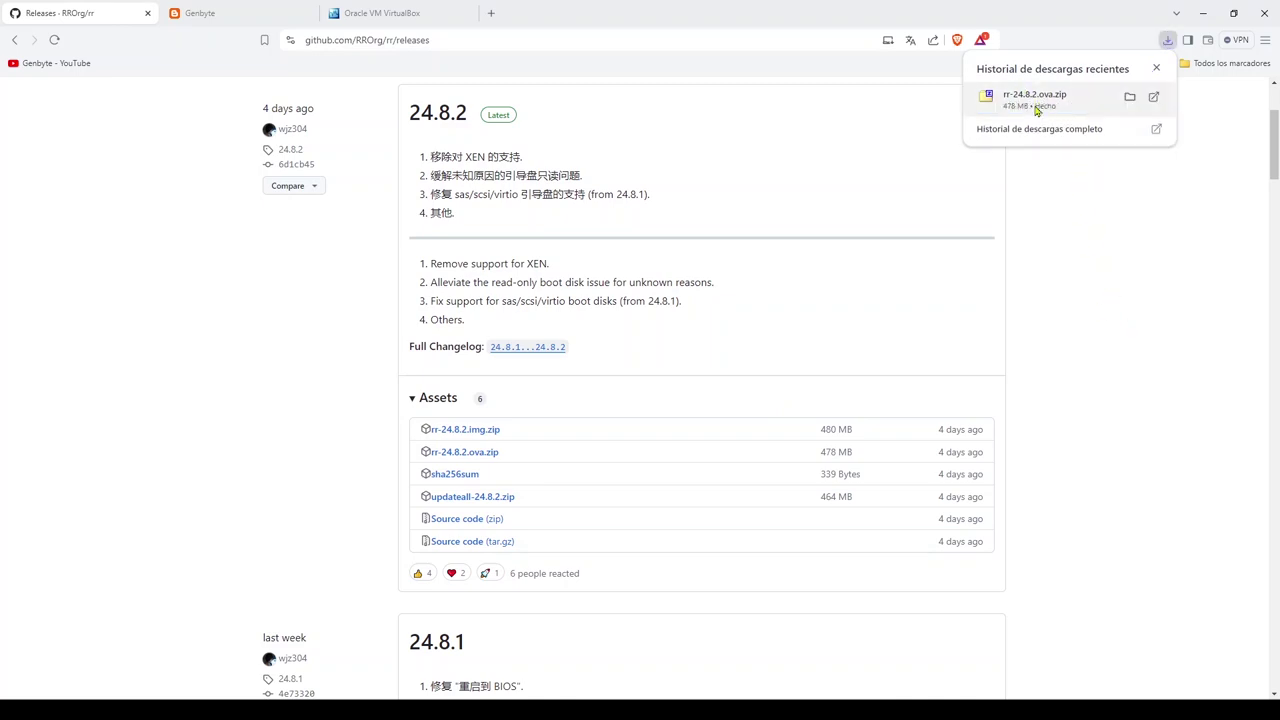
click(380, 12)
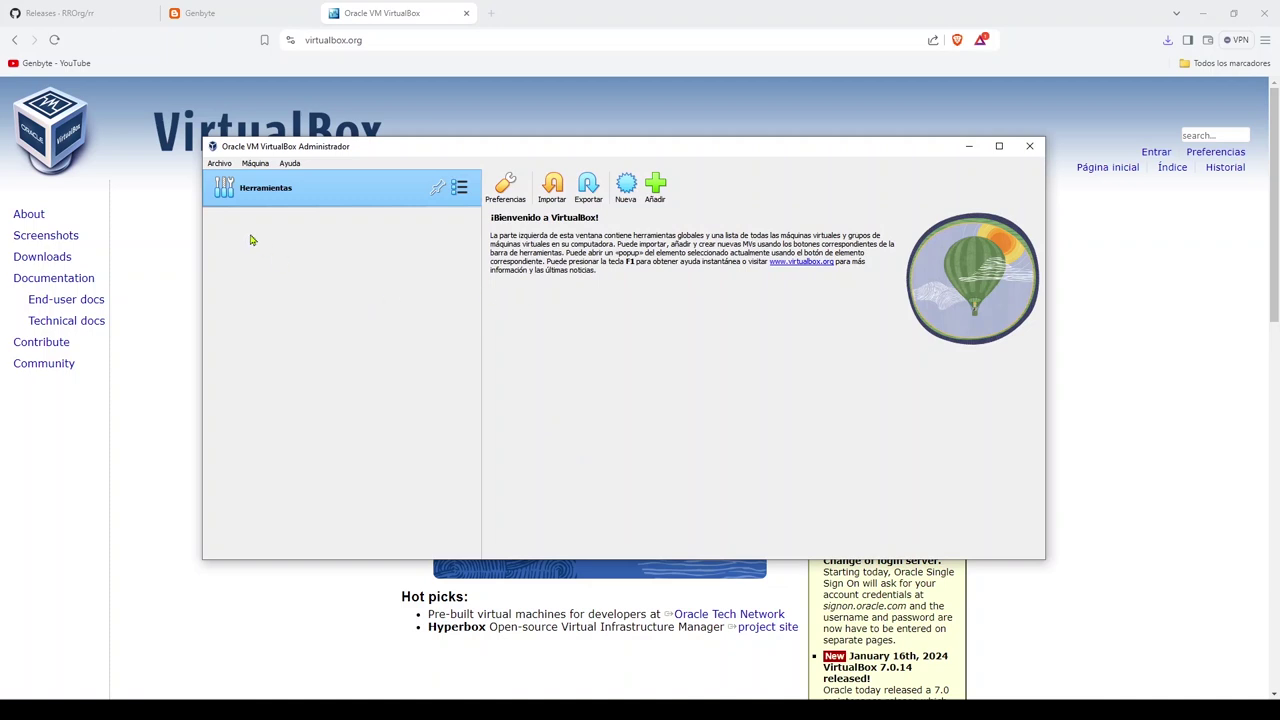
Step: Extract rr-24.8.2.ova.zip with 7-Zip into an rr-24.8.2.ova folder and select rr.ova inside it
click(968, 147)
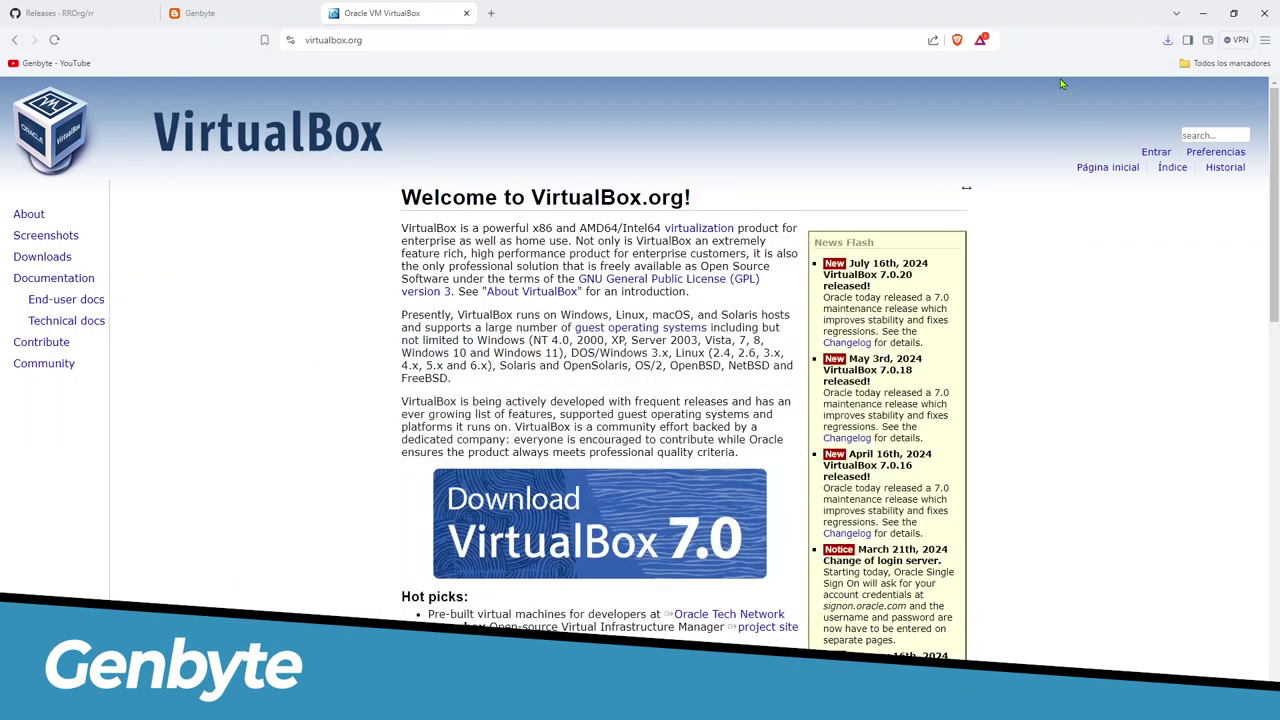
click(1167, 44)
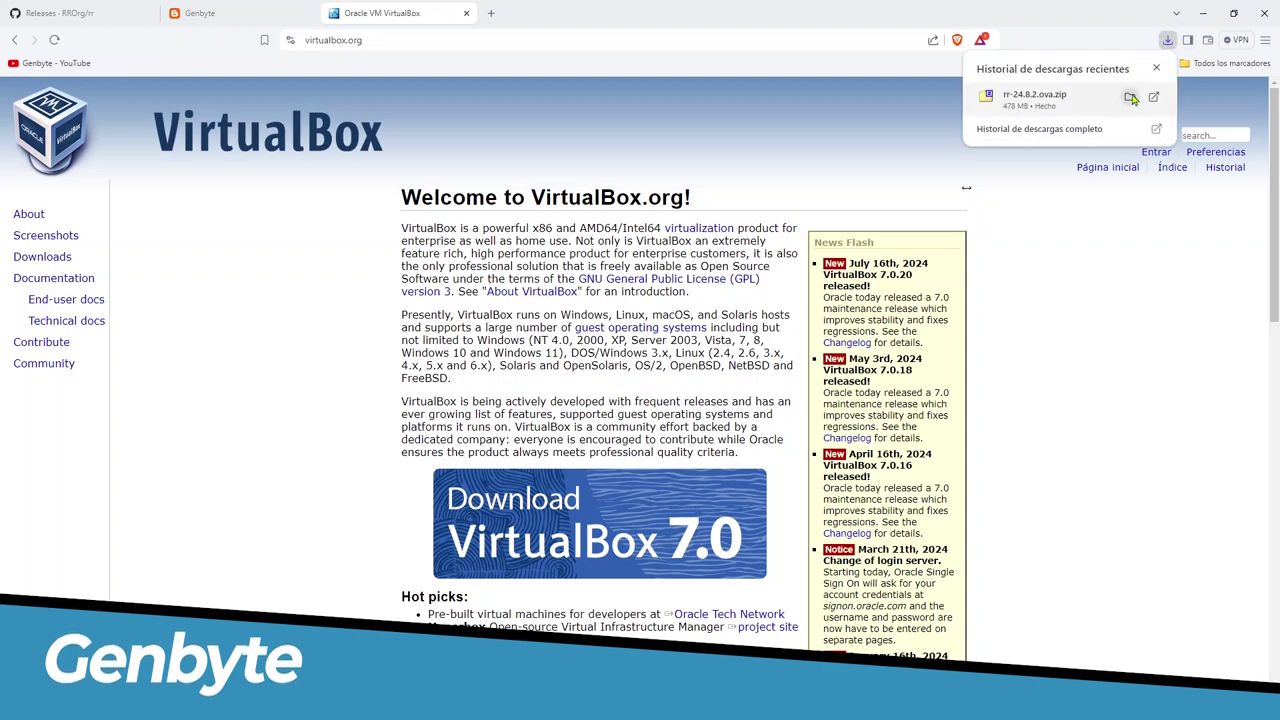
click(1126, 103)
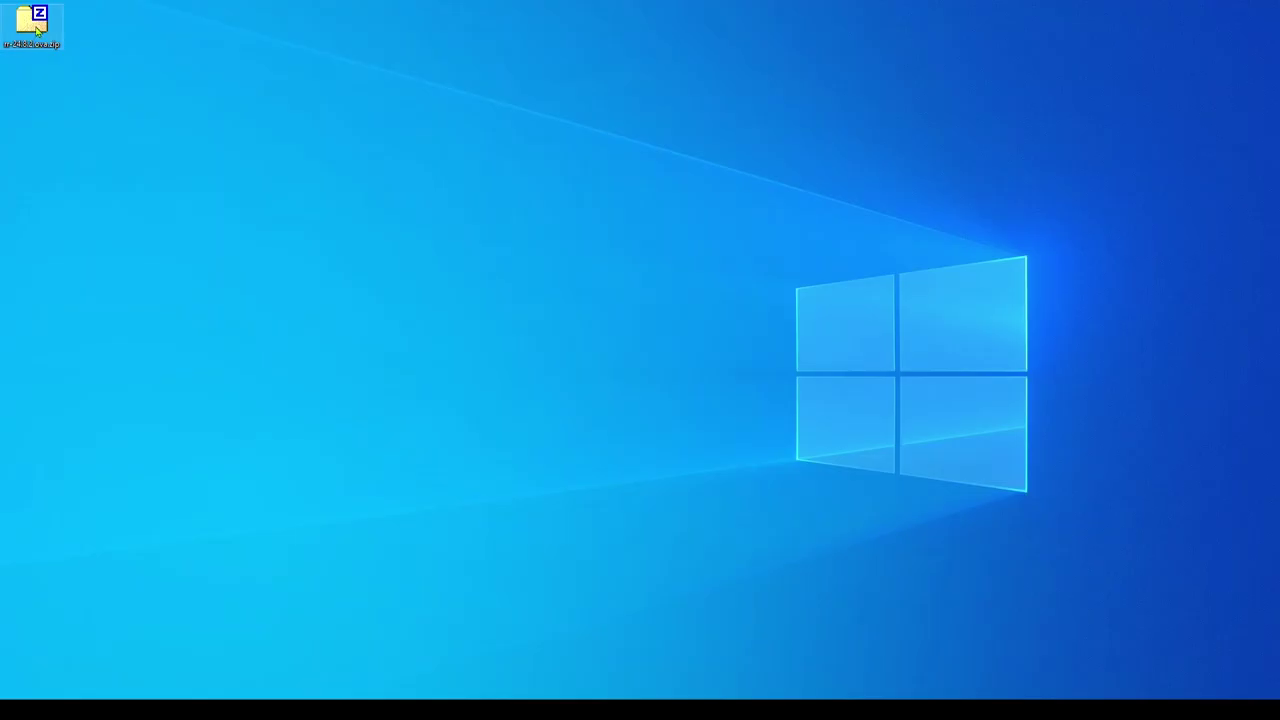
right_click(35, 27)
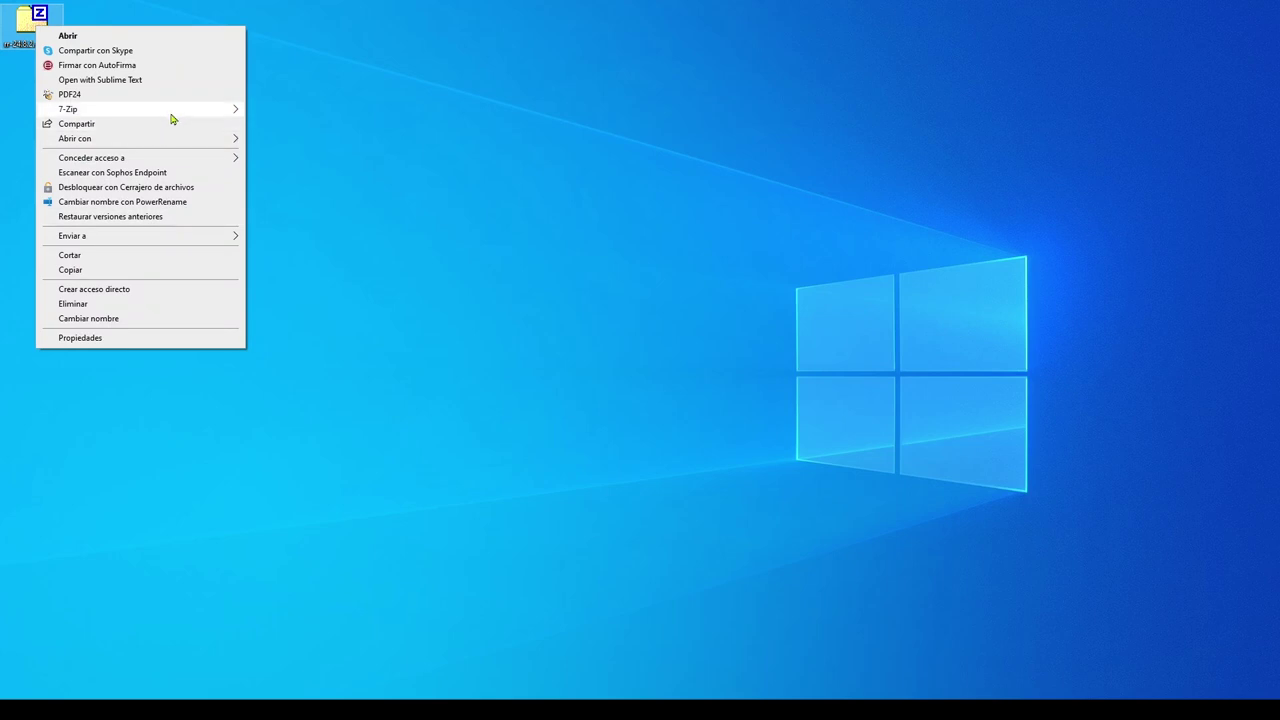
mouse_move(239, 113)
click(366, 170)
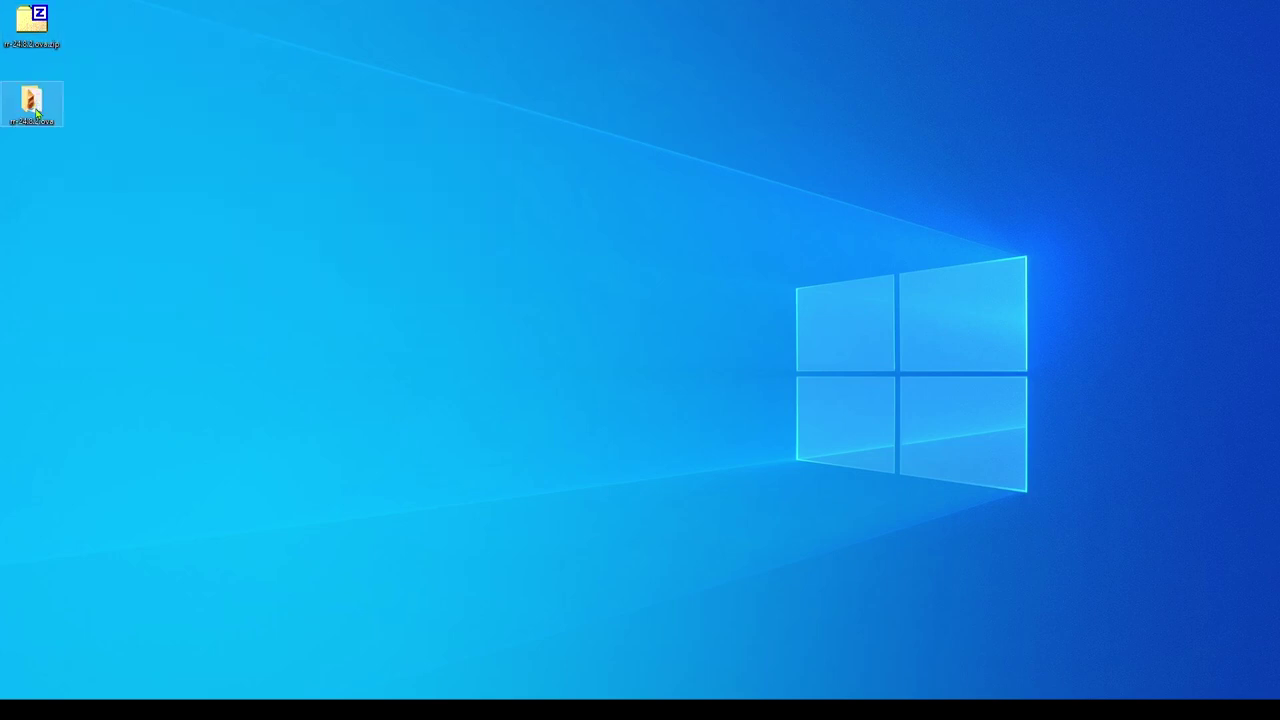
double_click(36, 115)
click(490, 246)
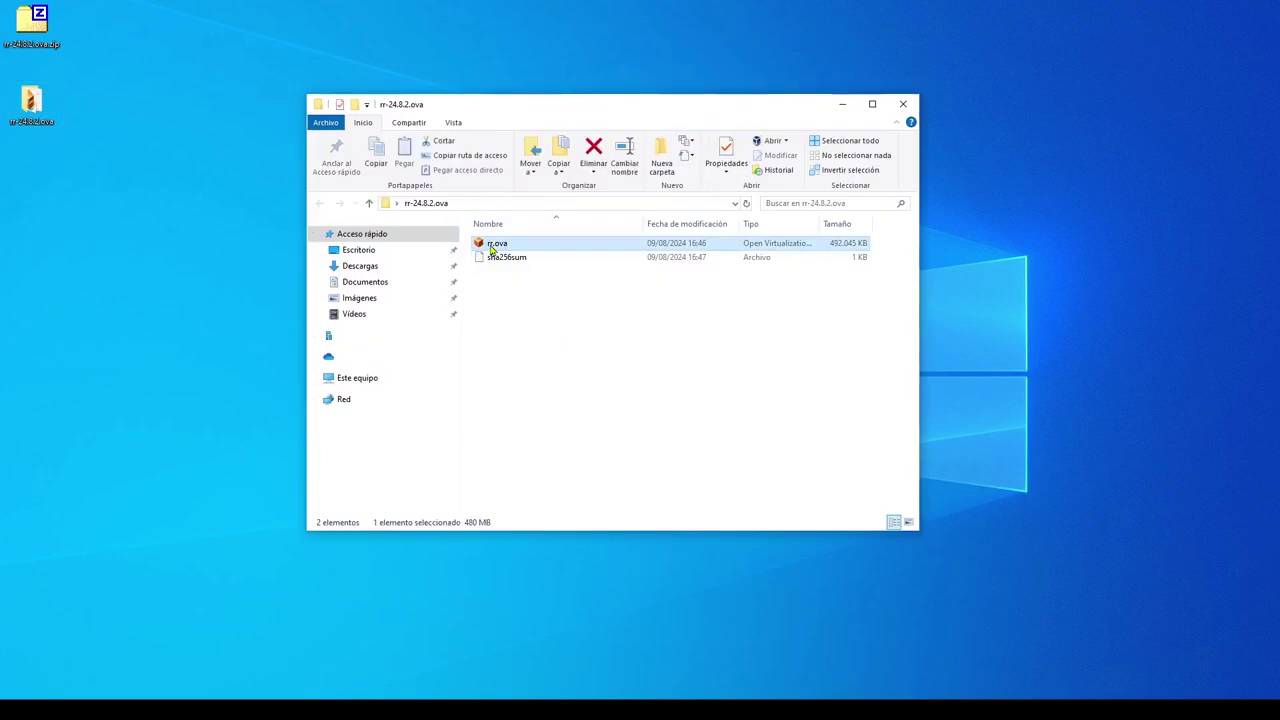
Step: Import rr.ova into VirtualBox with the default appliance settings, creating the machine vm
double_click(490, 248)
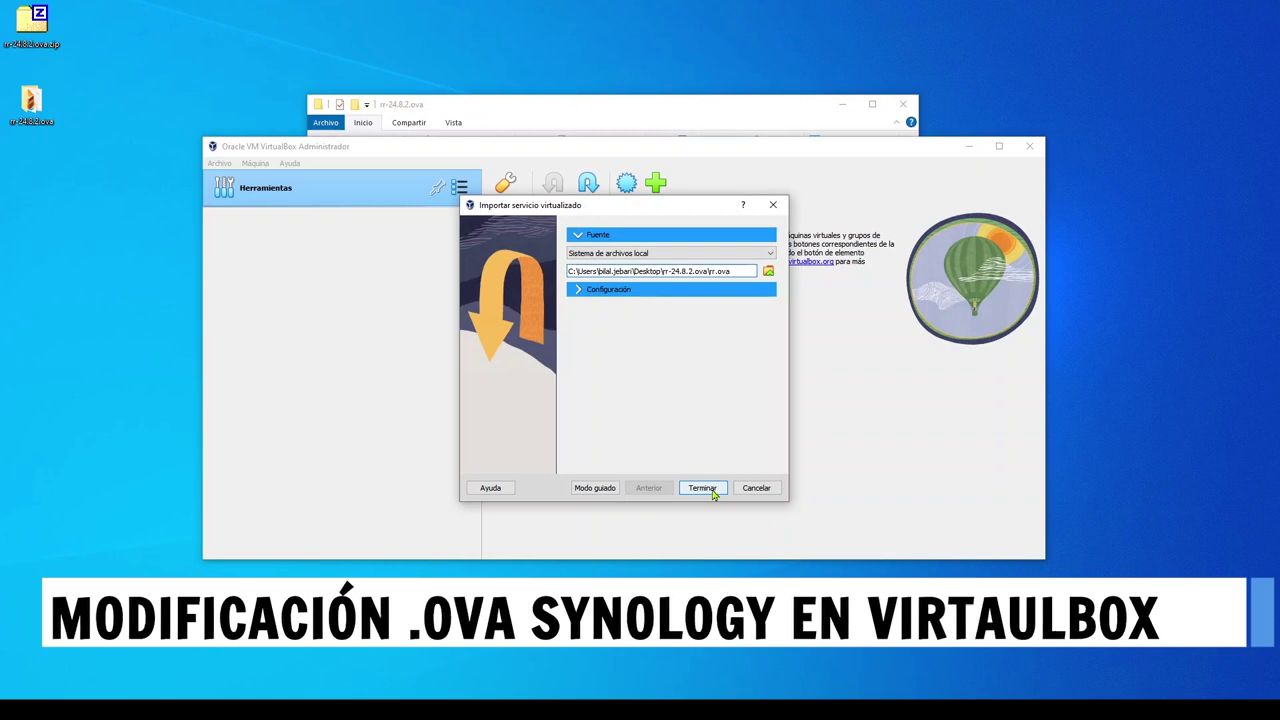
click(605, 289)
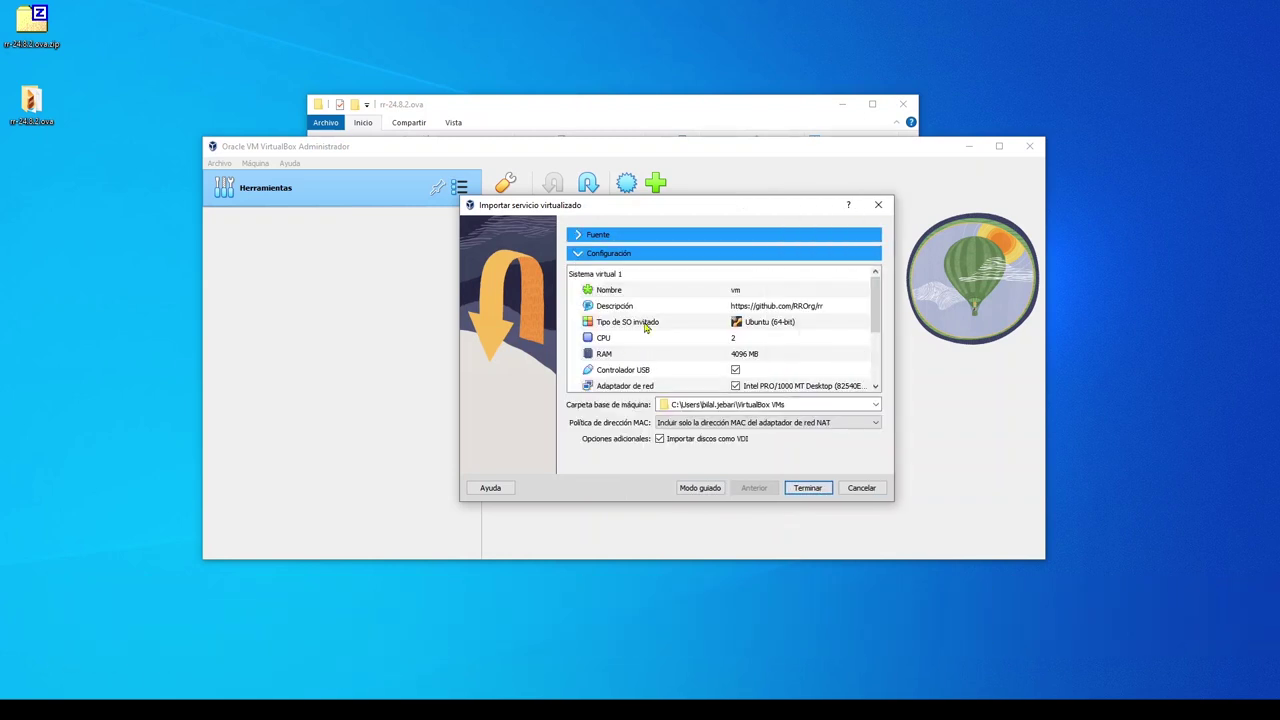
scroll(645, 327, down, 3)
click(808, 488)
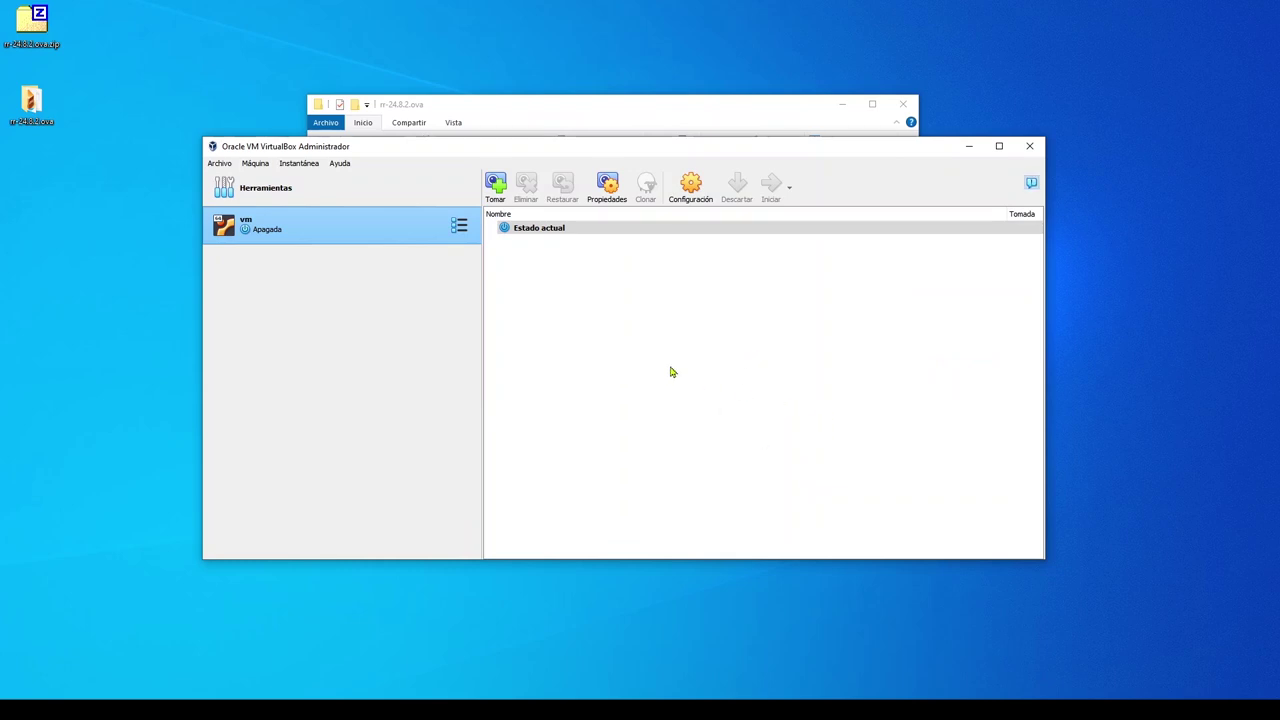
Step: Rename the vm machine to NASGuard in the General settings
click(692, 186)
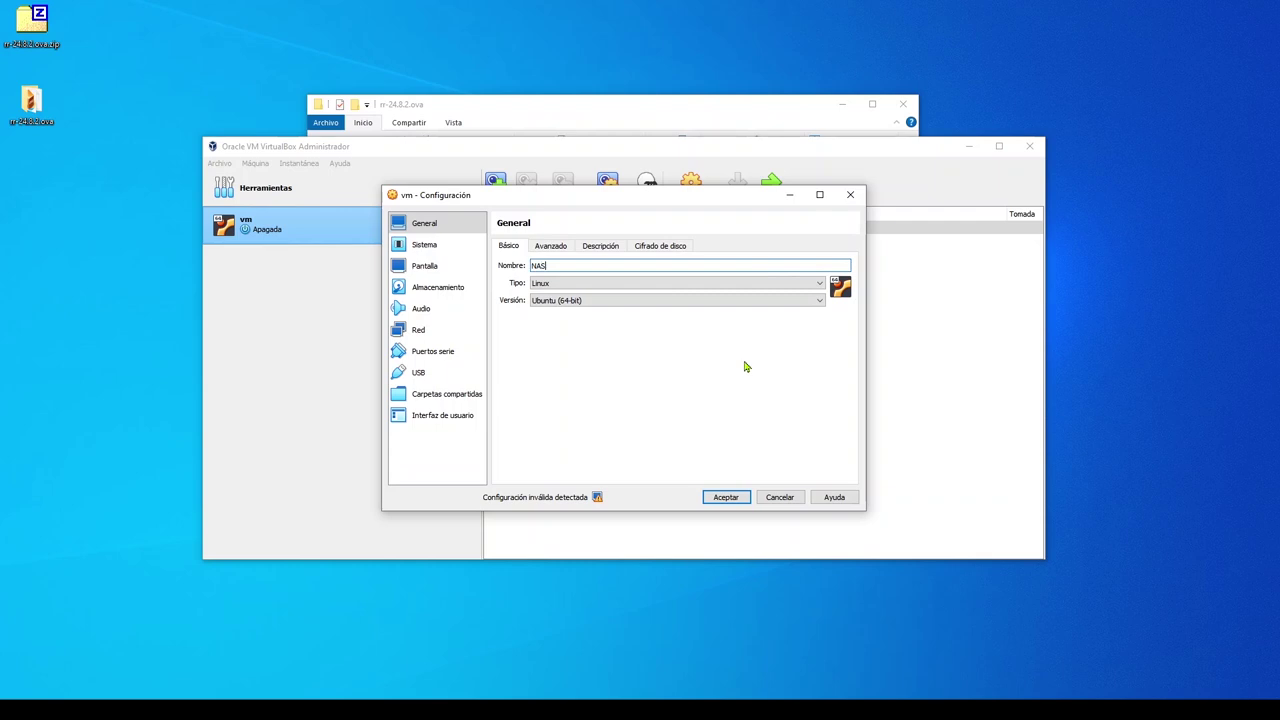
text(NASGuard)
click(550, 246)
click(600, 246)
click(662, 246)
click(600, 246)
Step: Toggle floppy and optical in the boot order and set base memory to 3072 MB
click(508, 246)
click(424, 244)
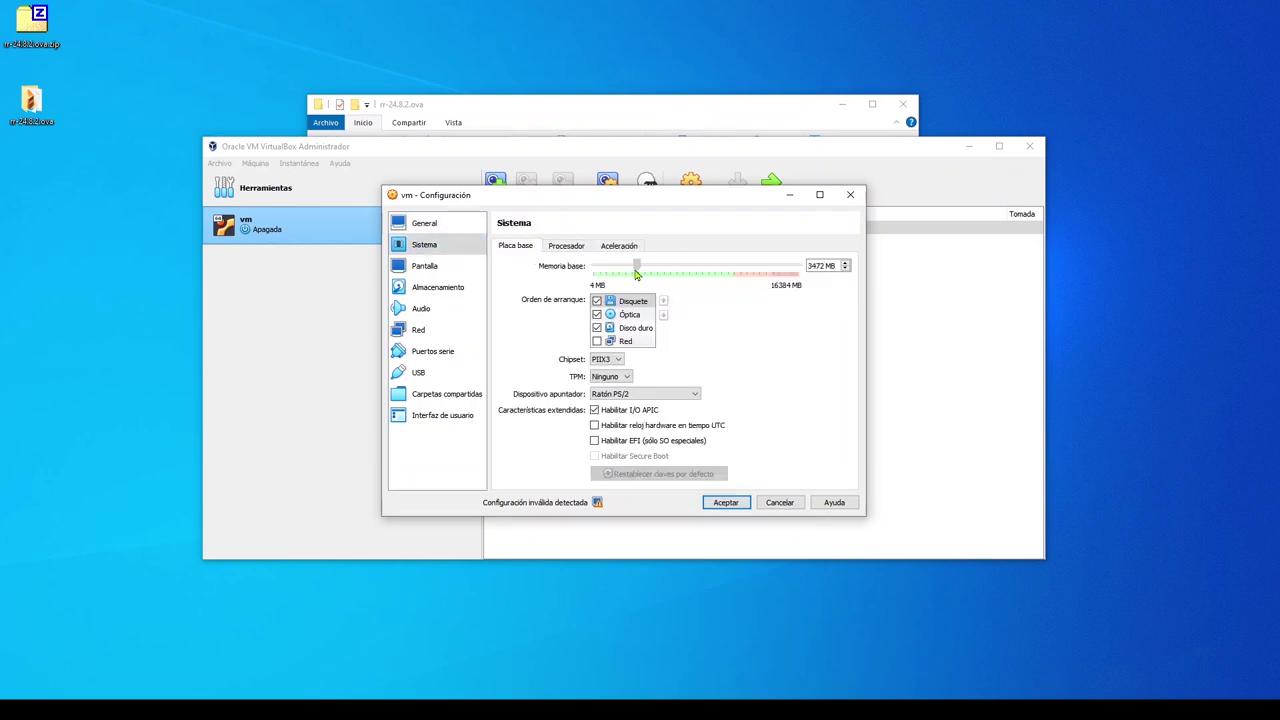
click(598, 302)
click(597, 301)
click(597, 314)
double_click(818, 265)
text(3072)
key(Tab)
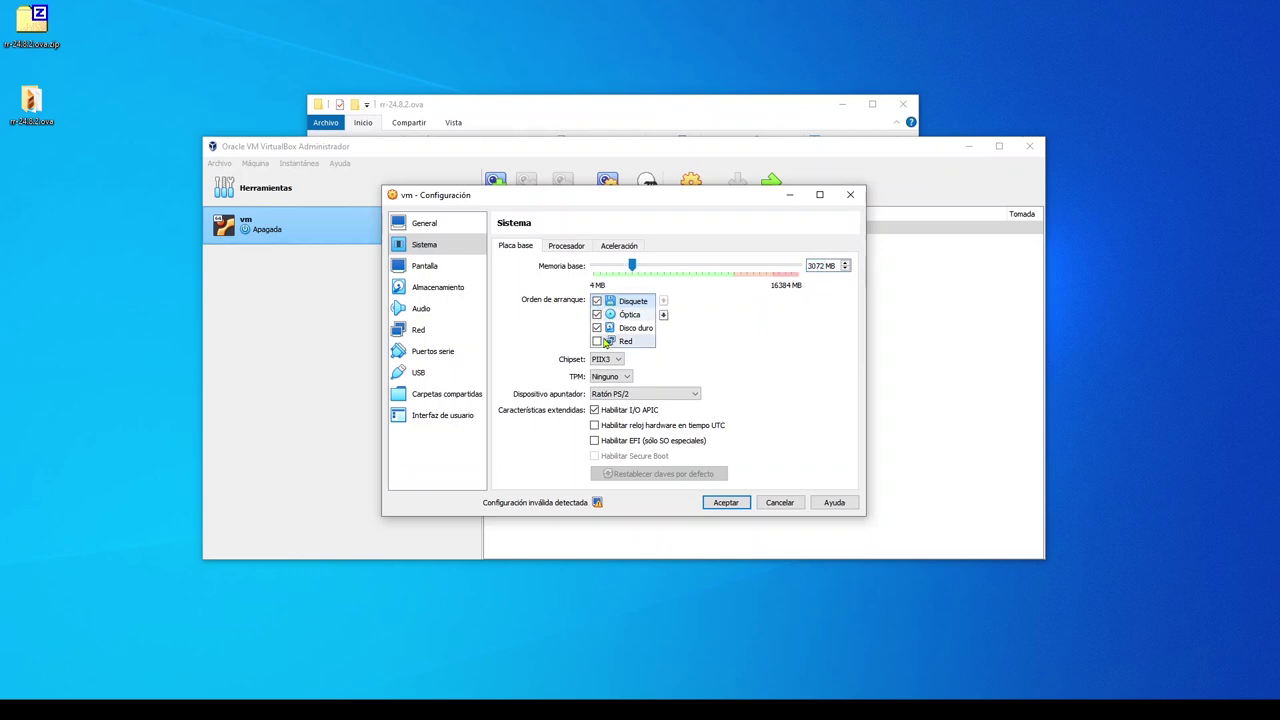
key(ctrl+Tab)
key(ctrl+Tab)
Step: Attach the network adapter as a Bridged Adapter (Adaptador puente)
click(435, 270)
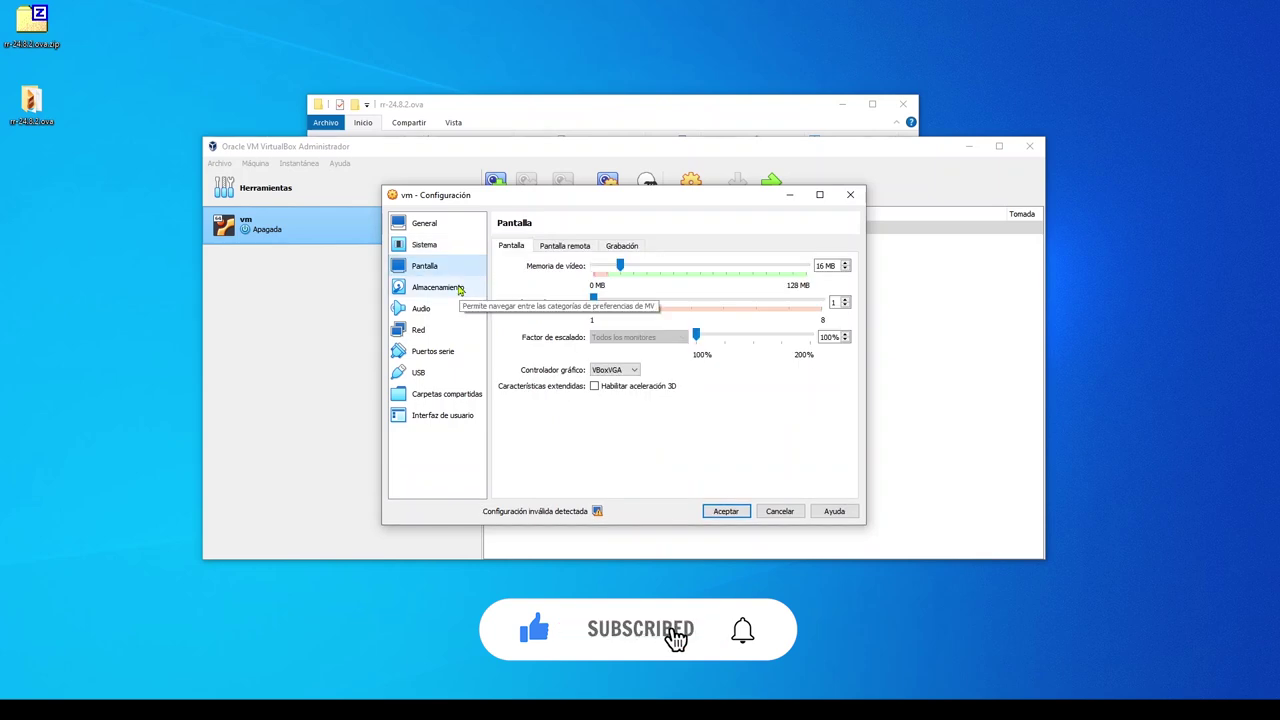
click(455, 288)
click(427, 309)
click(420, 330)
click(421, 308)
click(430, 332)
click(685, 281)
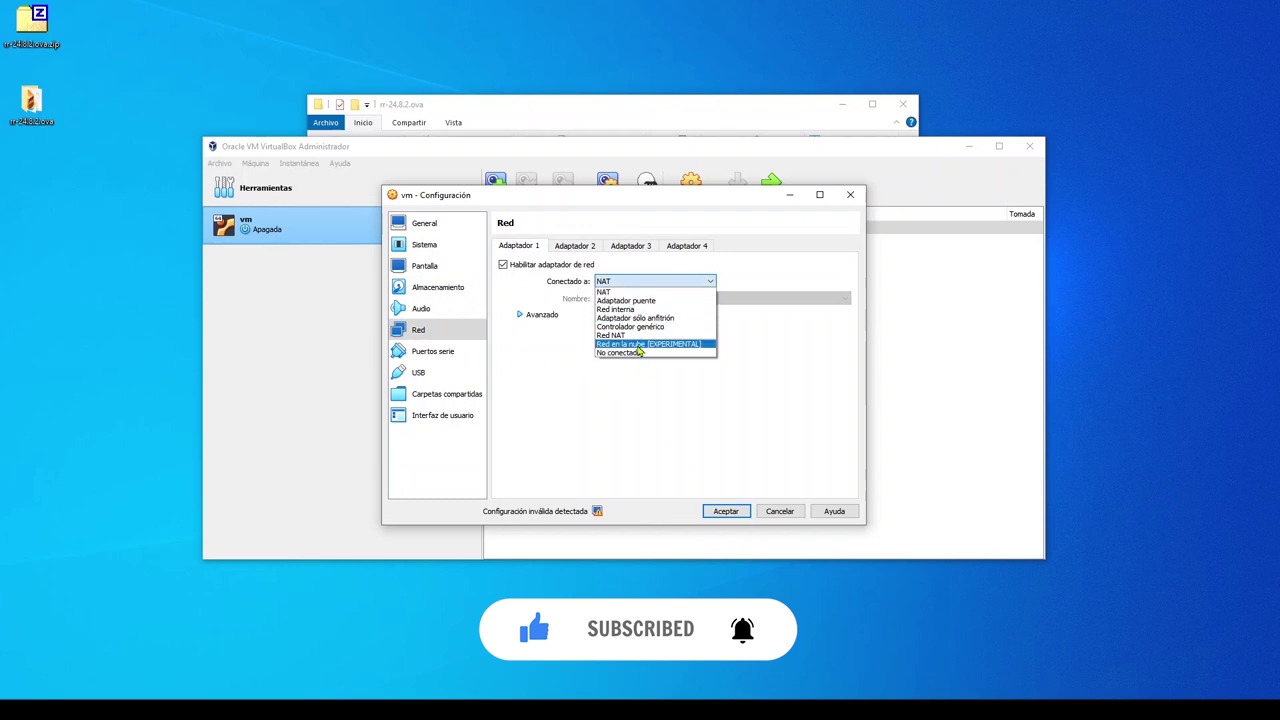
click(626, 300)
Step: Review the advanced network, serial port, shared folders and user interface settings
click(522, 315)
click(522, 315)
click(432, 351)
click(440, 394)
click(431, 418)
click(449, 289)
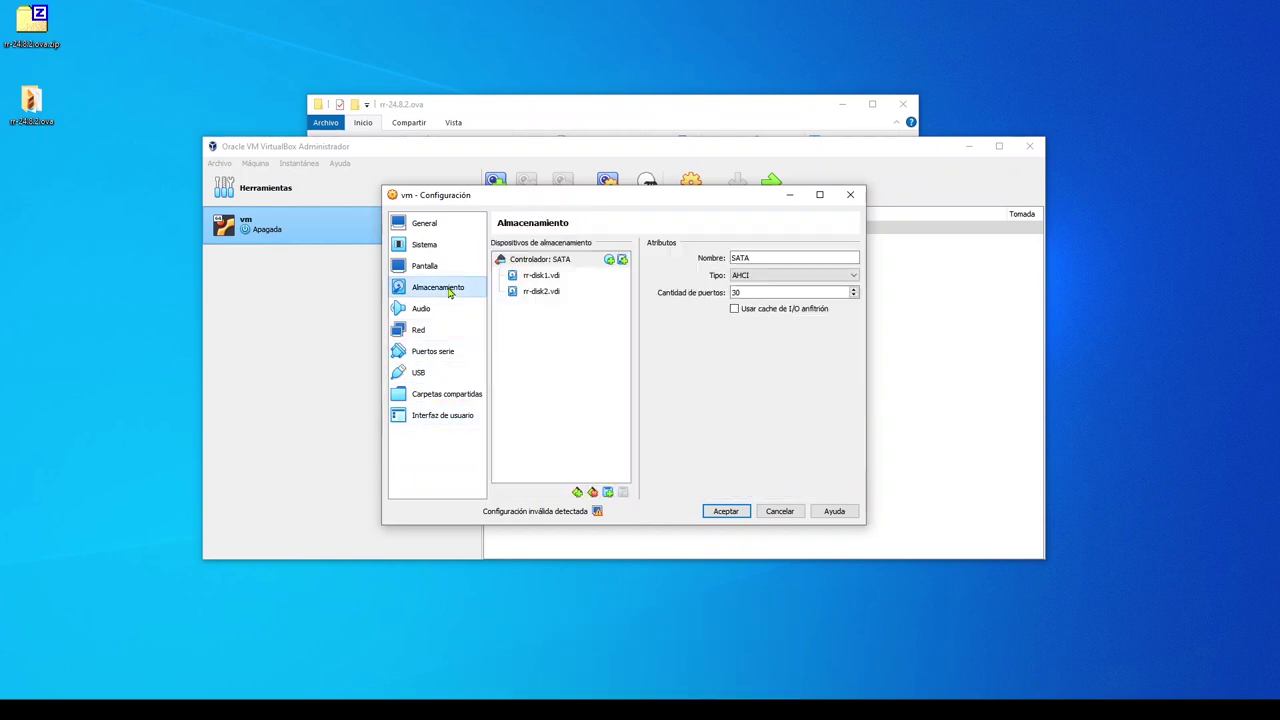
Step: Create a dynamically allocated 50 GB virtual disk for the SATA controller
click(538, 261)
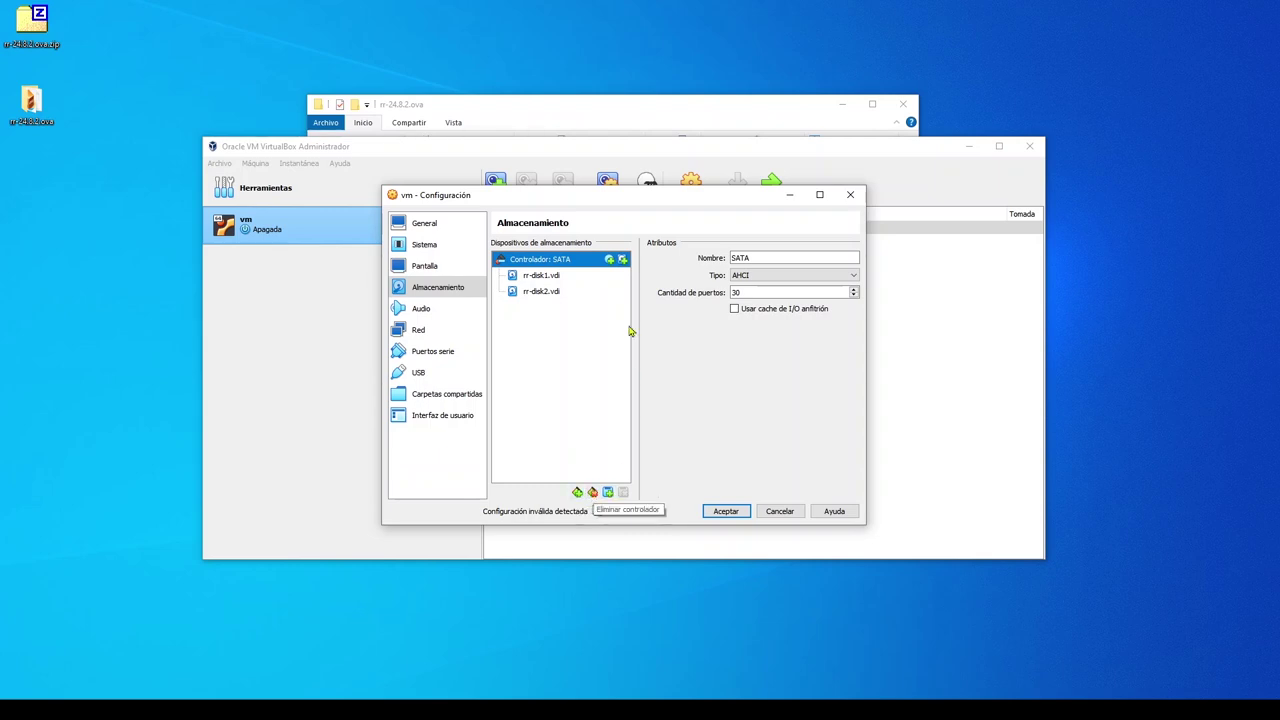
click(623, 260)
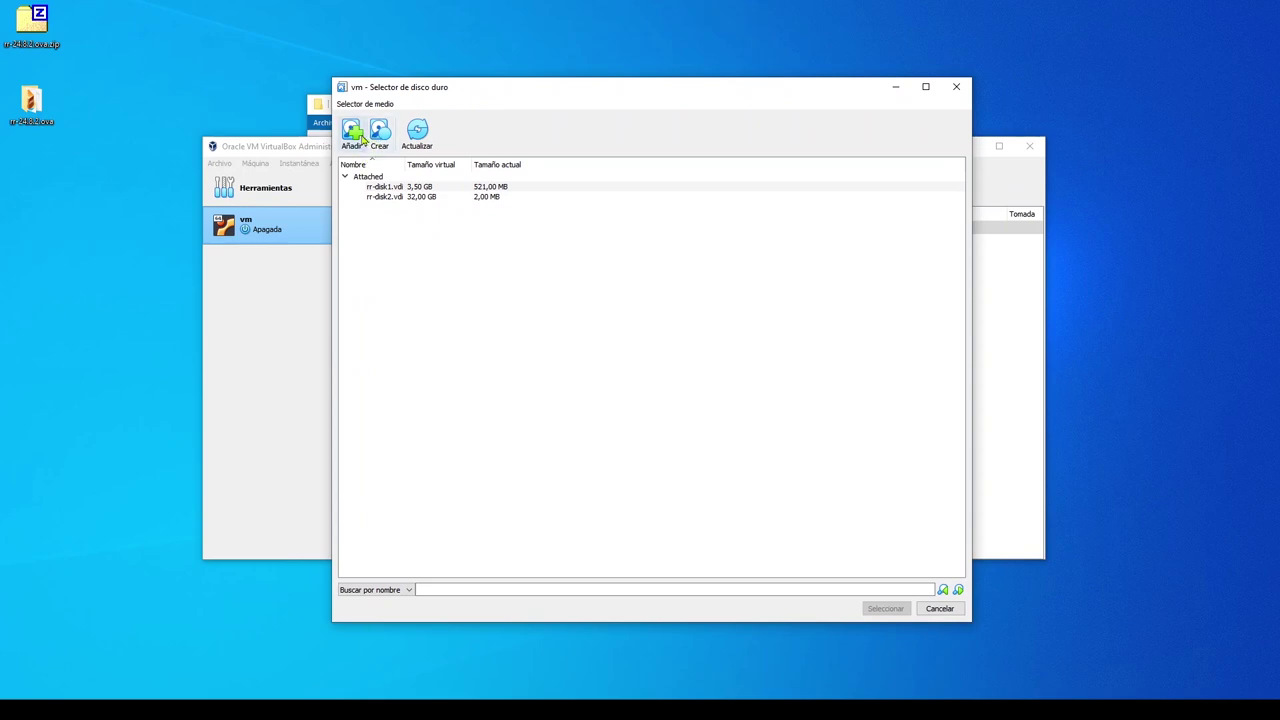
click(378, 133)
click(763, 465)
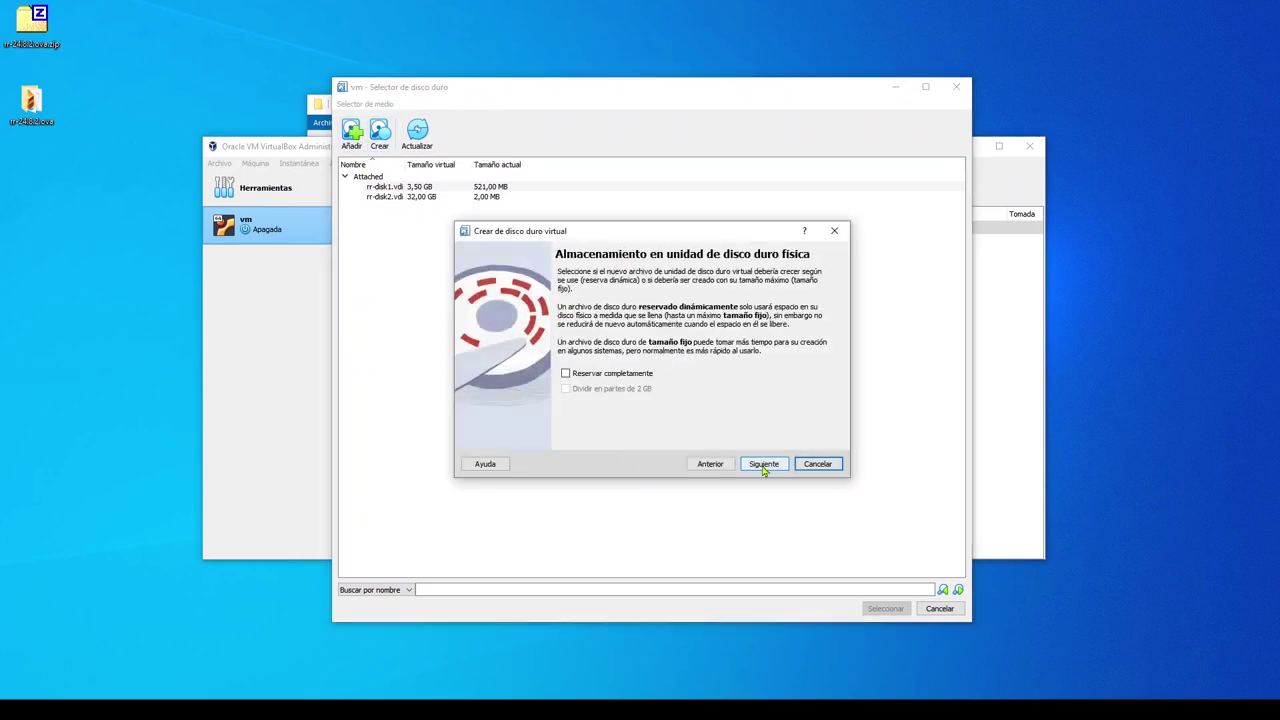
click(763, 465)
double_click(808, 358)
text(50)
click(763, 464)
Step: Create a second 50 GB disk and attach vm_1.vdi and vm_2.vdi to the SATA controller
click(380, 133)
click(763, 464)
click(763, 464)
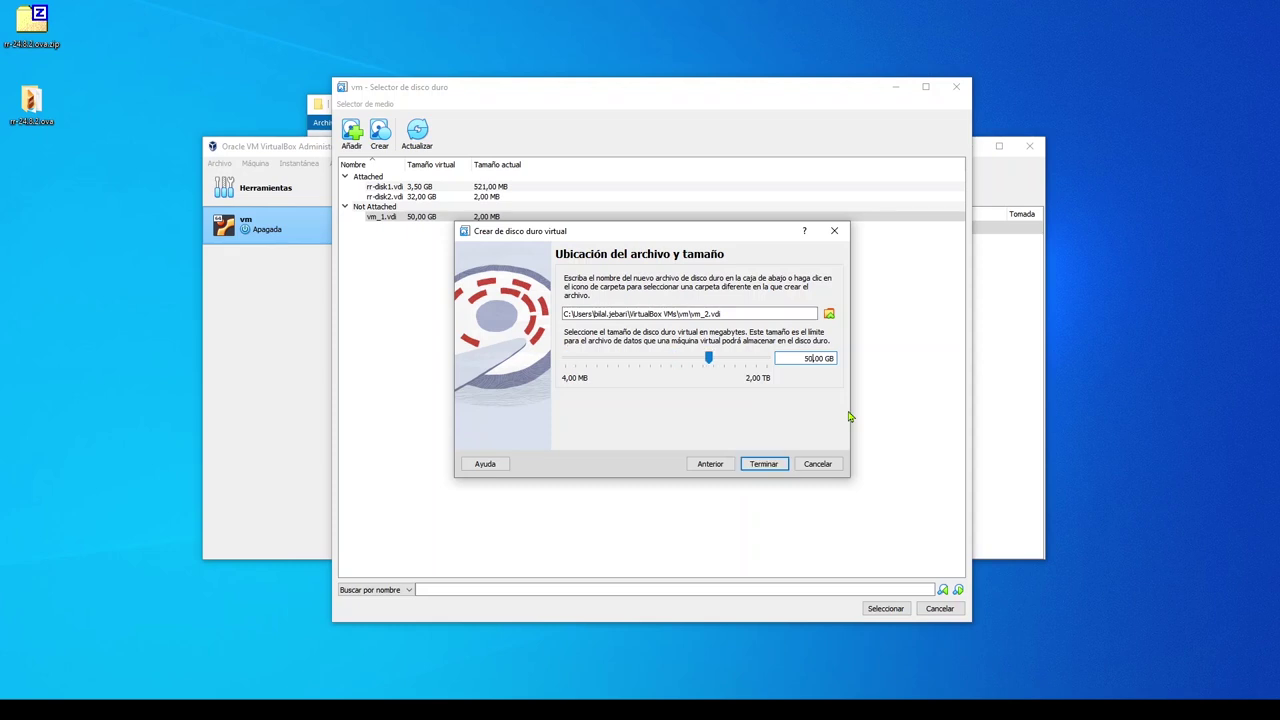
click(763, 464)
click(885, 608)
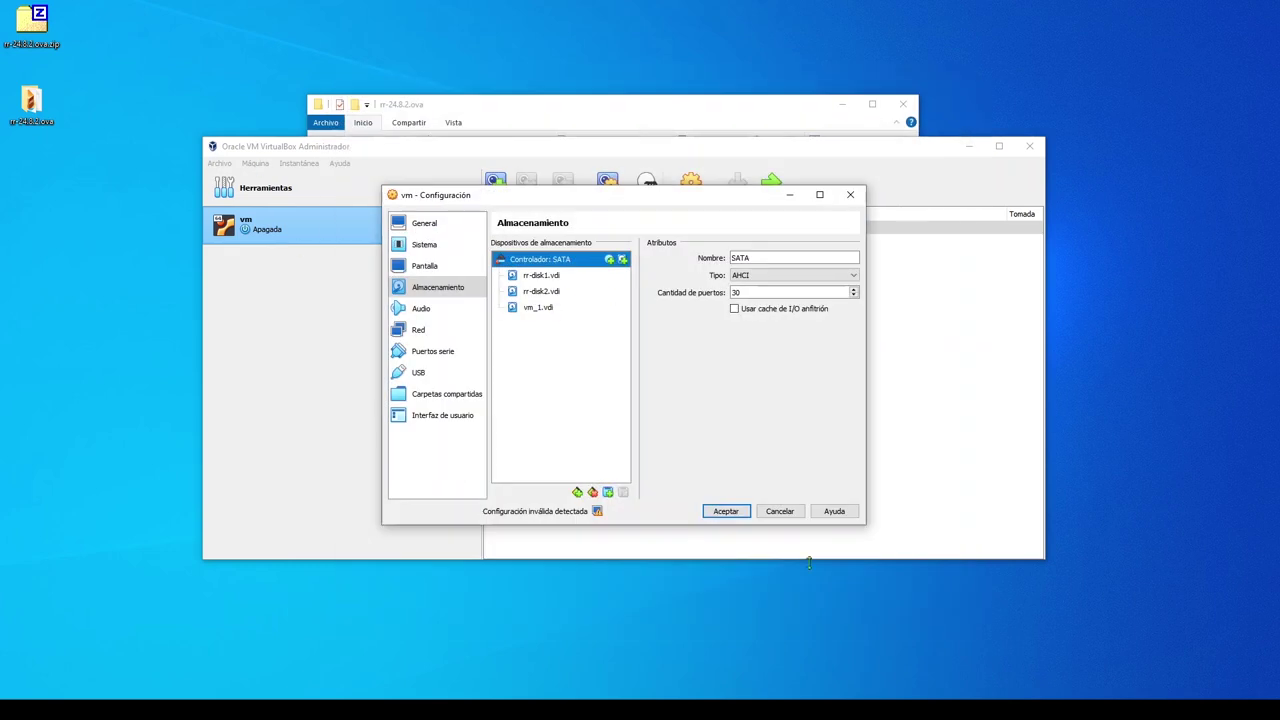
click(558, 264)
click(622, 260)
click(414, 228)
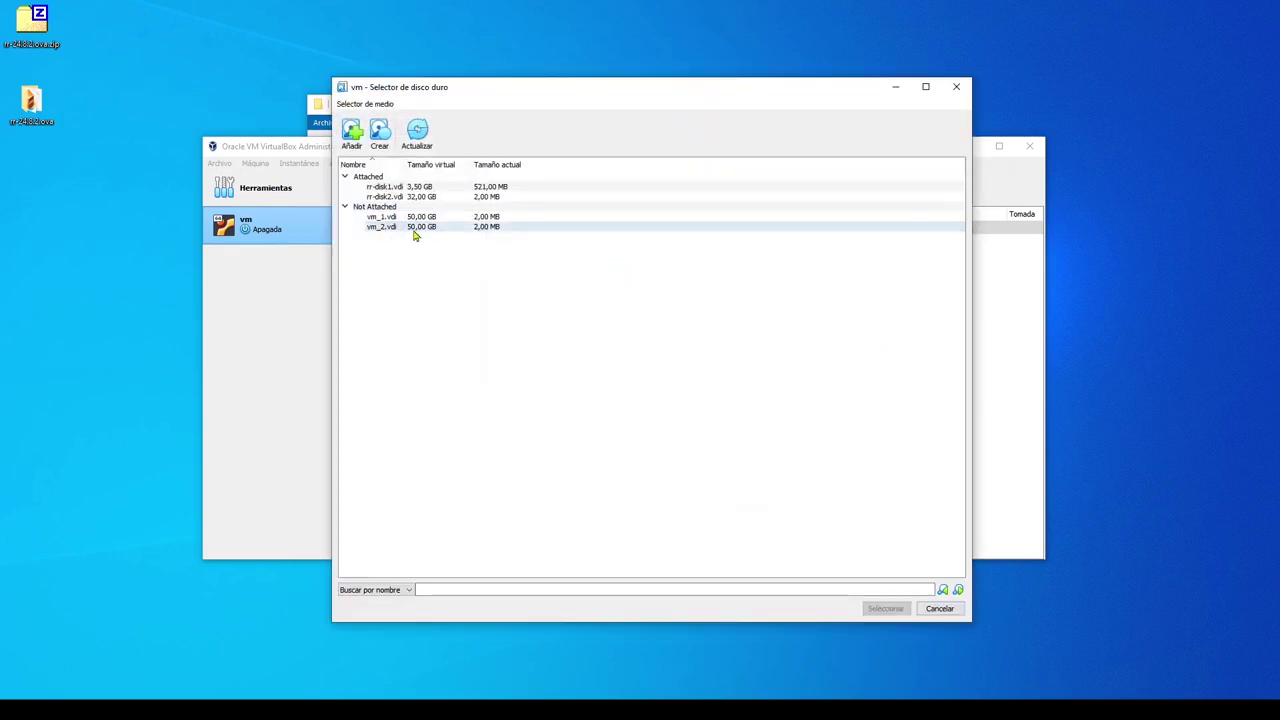
click(885, 608)
Step: Remove rr-disk2.vdi from the SATA controller and save the NASGenbyte settings
click(545, 307)
click(545, 323)
click(615, 292)
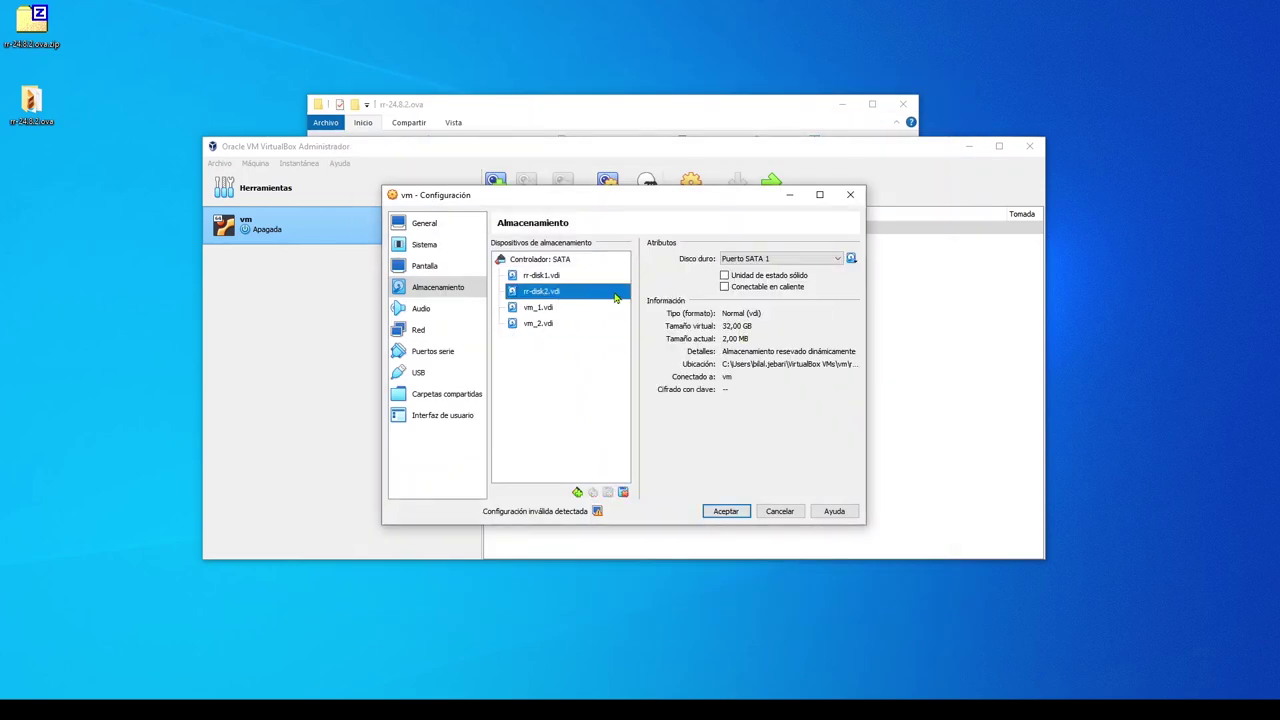
click(623, 493)
click(553, 278)
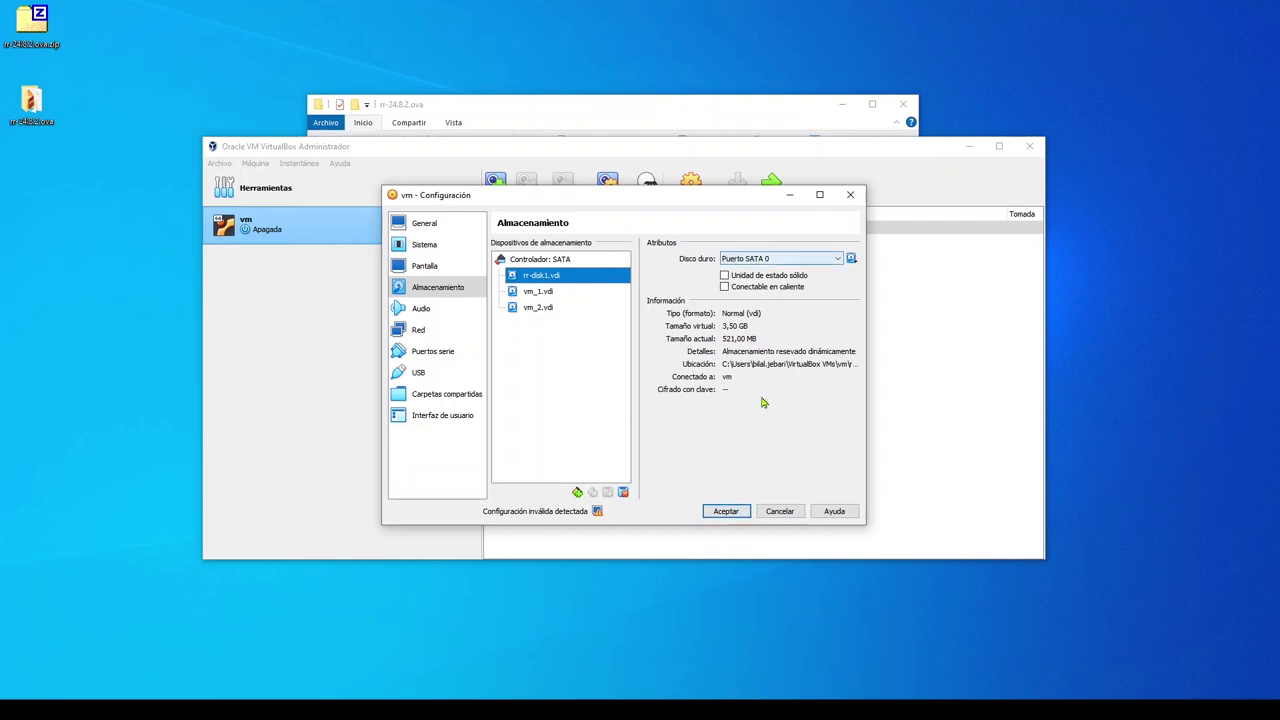
click(727, 511)
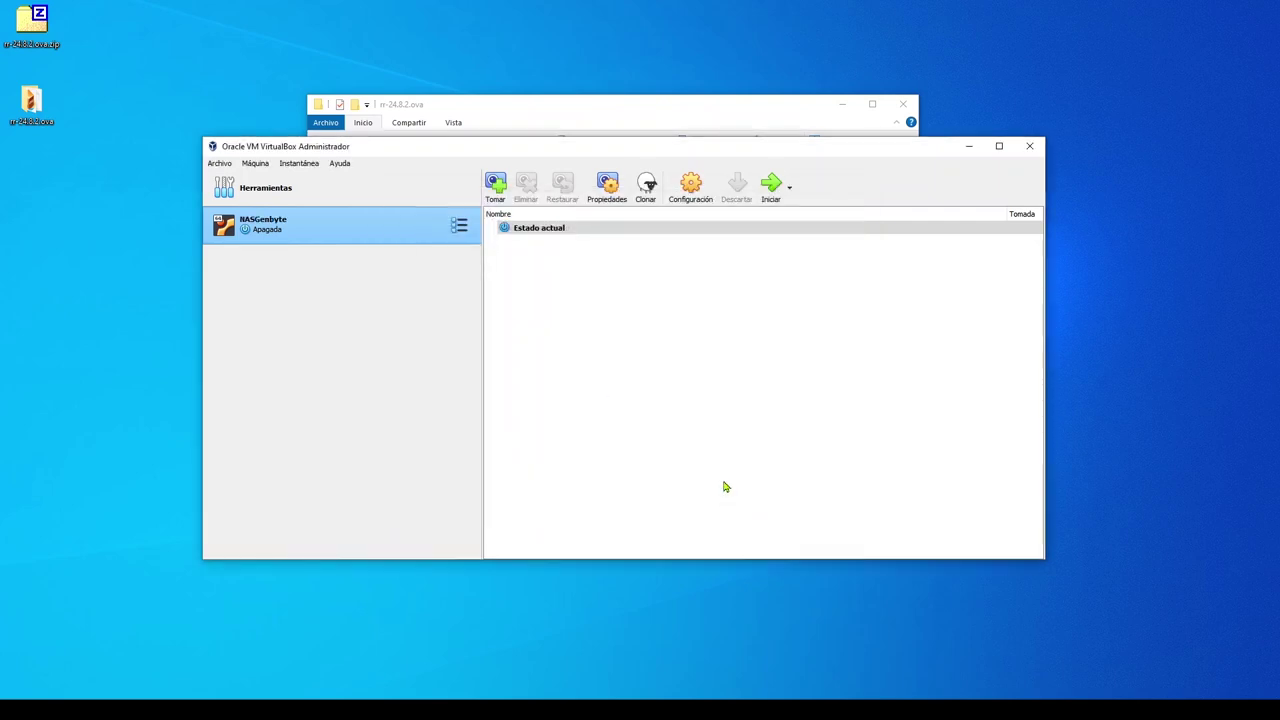
Step: Start NASGenbyte, bring its window forward, and dismiss the keyboard auto-capture notice while RR boots
double_click(256, 233)
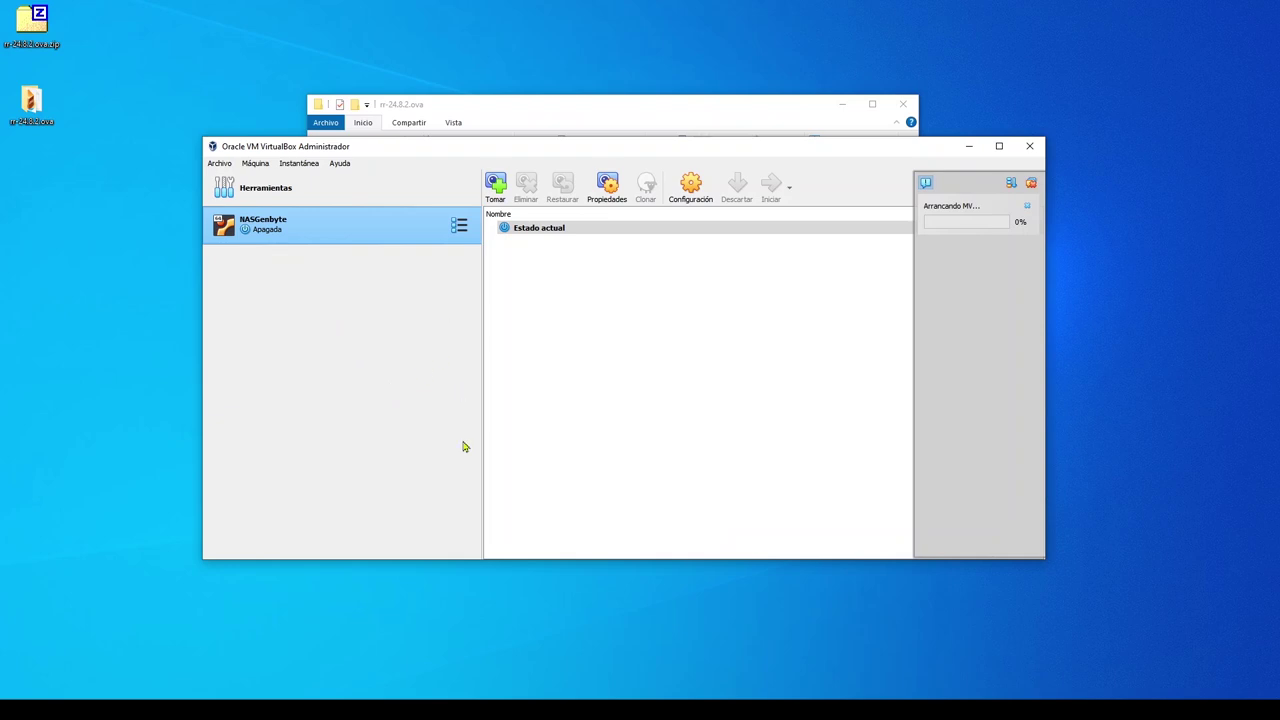
click(842, 104)
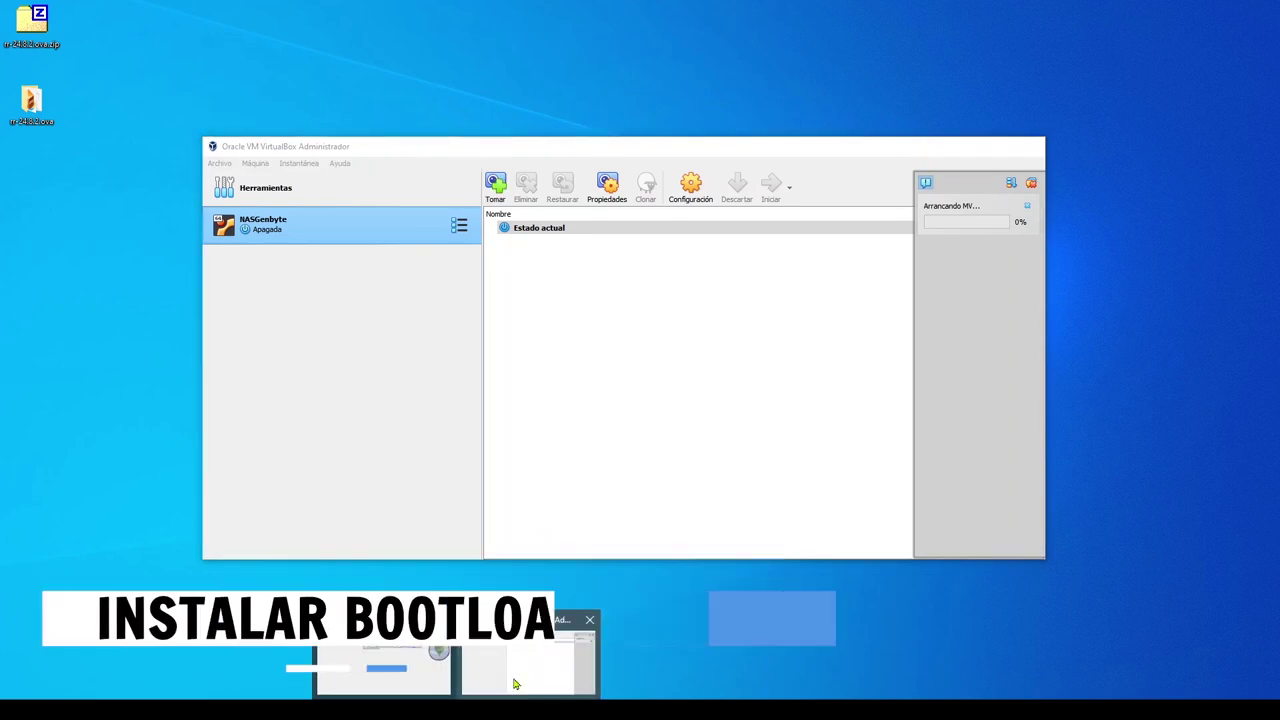
click(514, 680)
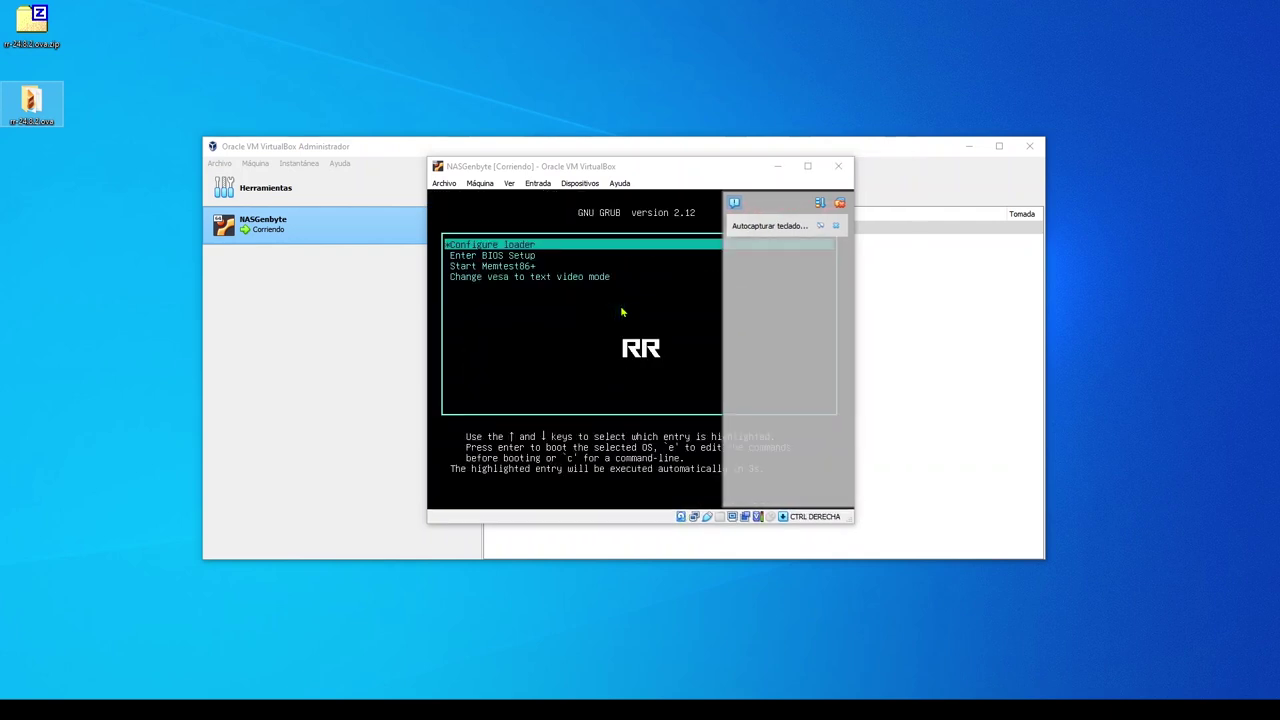
click(838, 205)
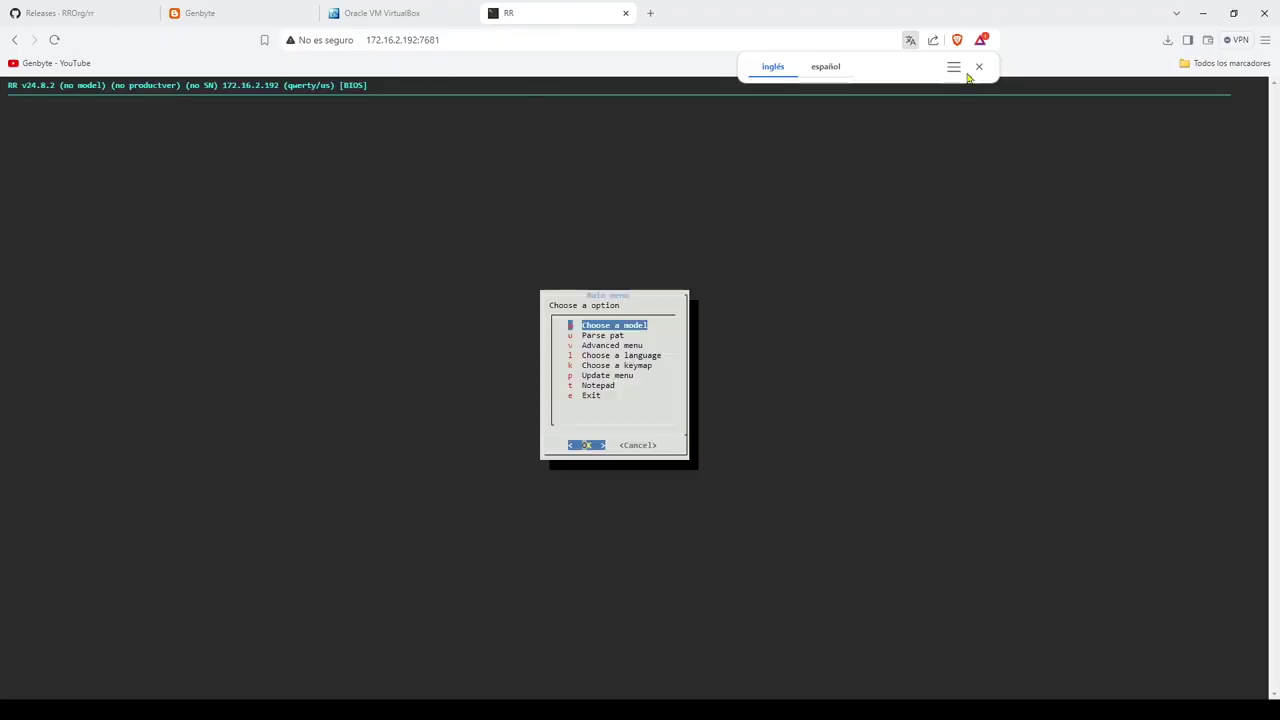
Step: Choose model DS3622xs+ and DSM version 7.2, accepting the 7.2.1-69057 pat URL and MD5
click(979, 66)
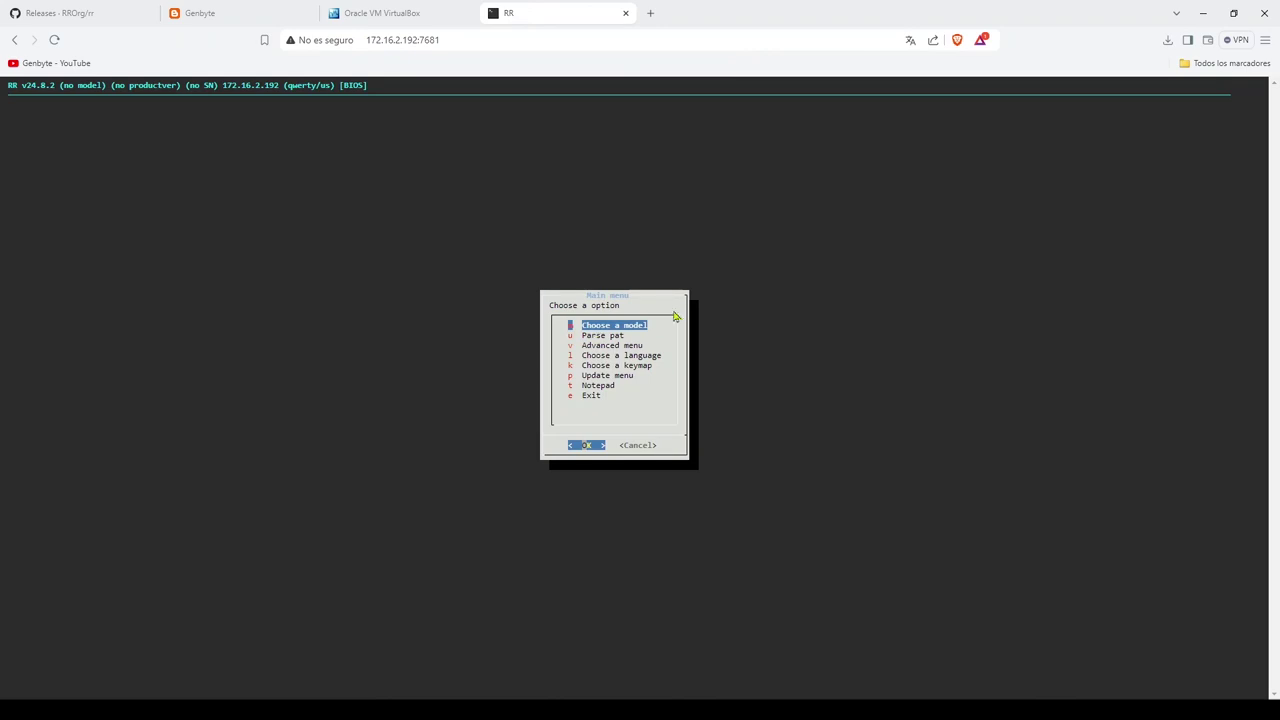
key(Return)
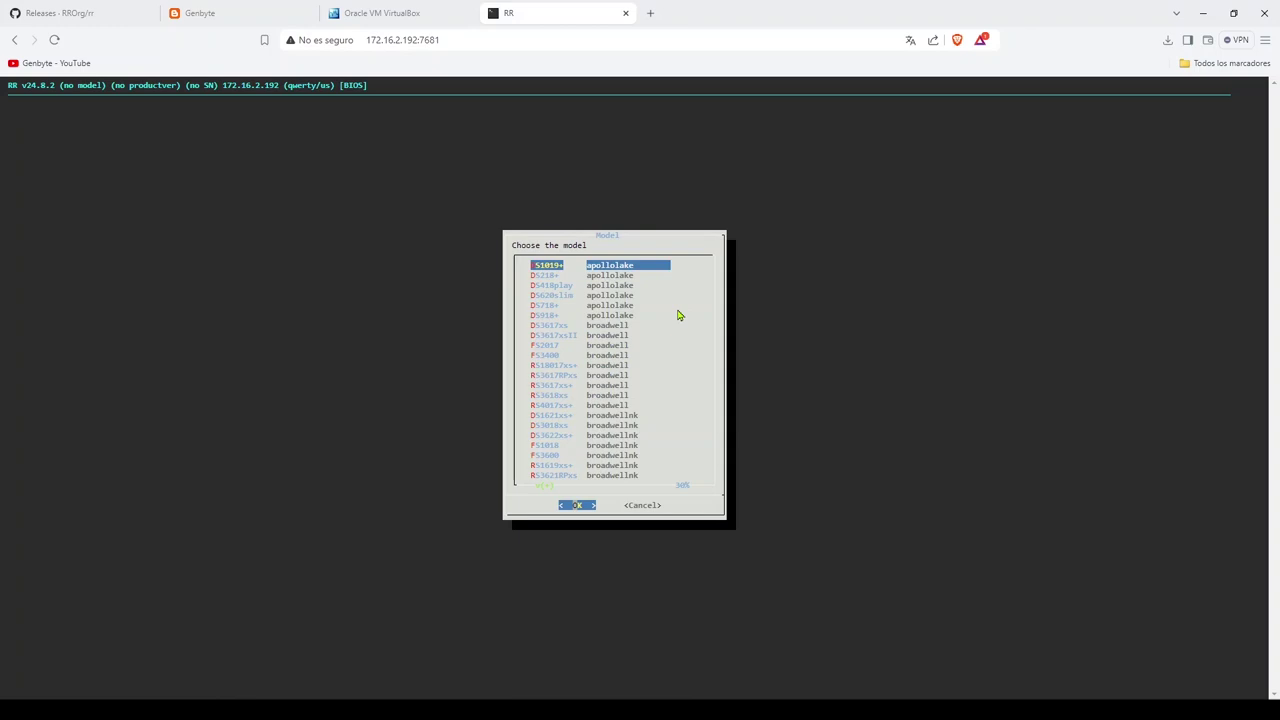
key(Down)
key(Down)
key(Down)
key(Down)
key(Down)
key(Down)
key(Down)
key(Down)
key(Down)
key(Down)
key(Down)
key(Down)
key(Down)
key(Down)
key(Down)
key(Down)
key(Down)
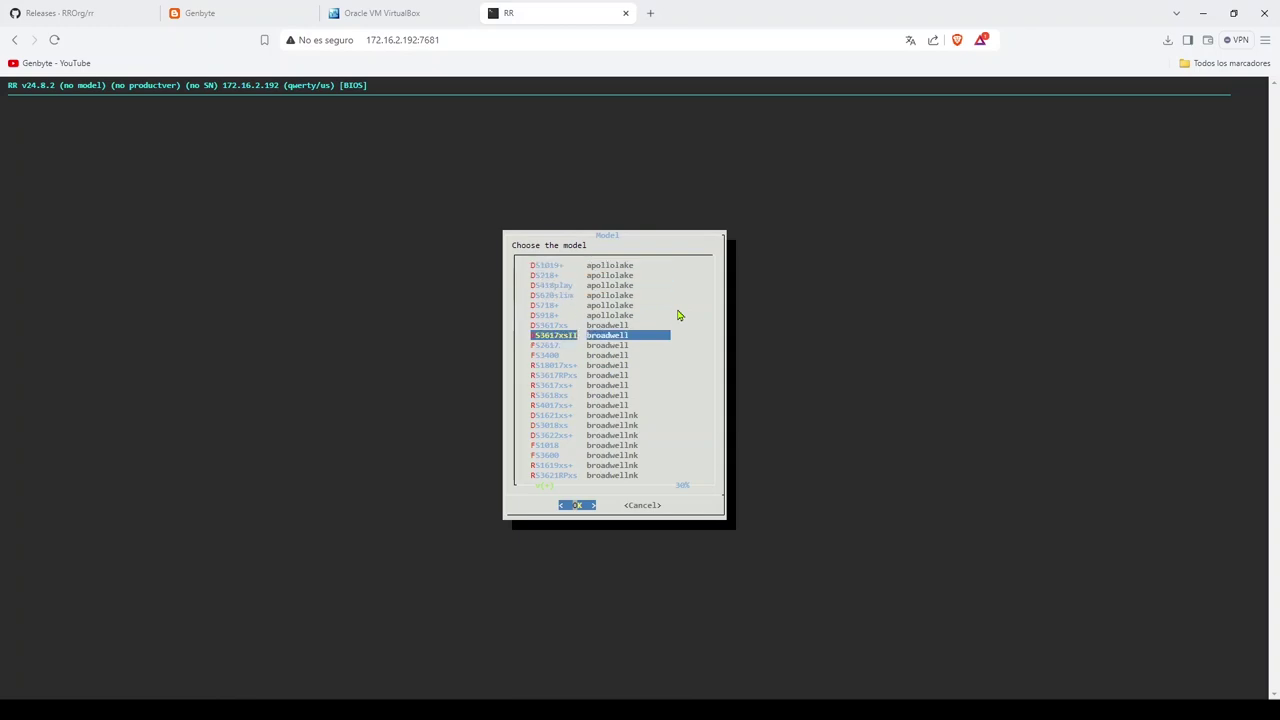
key(Return)
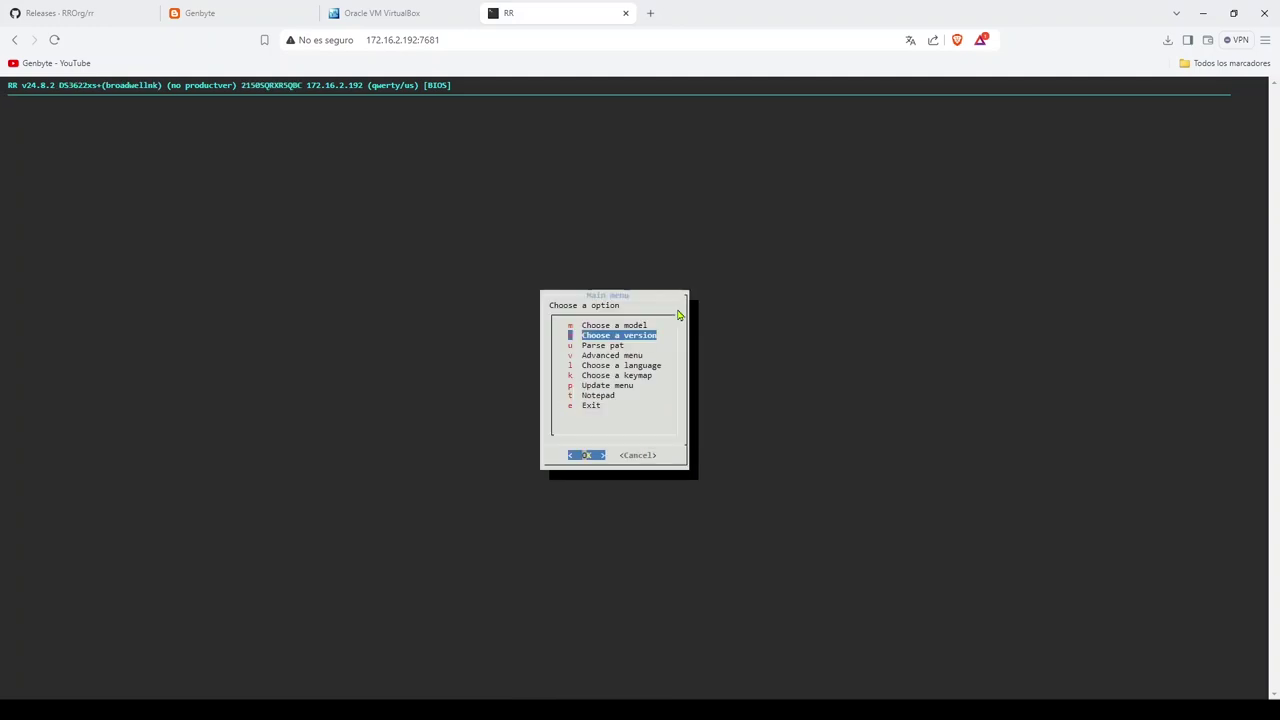
key(Return)
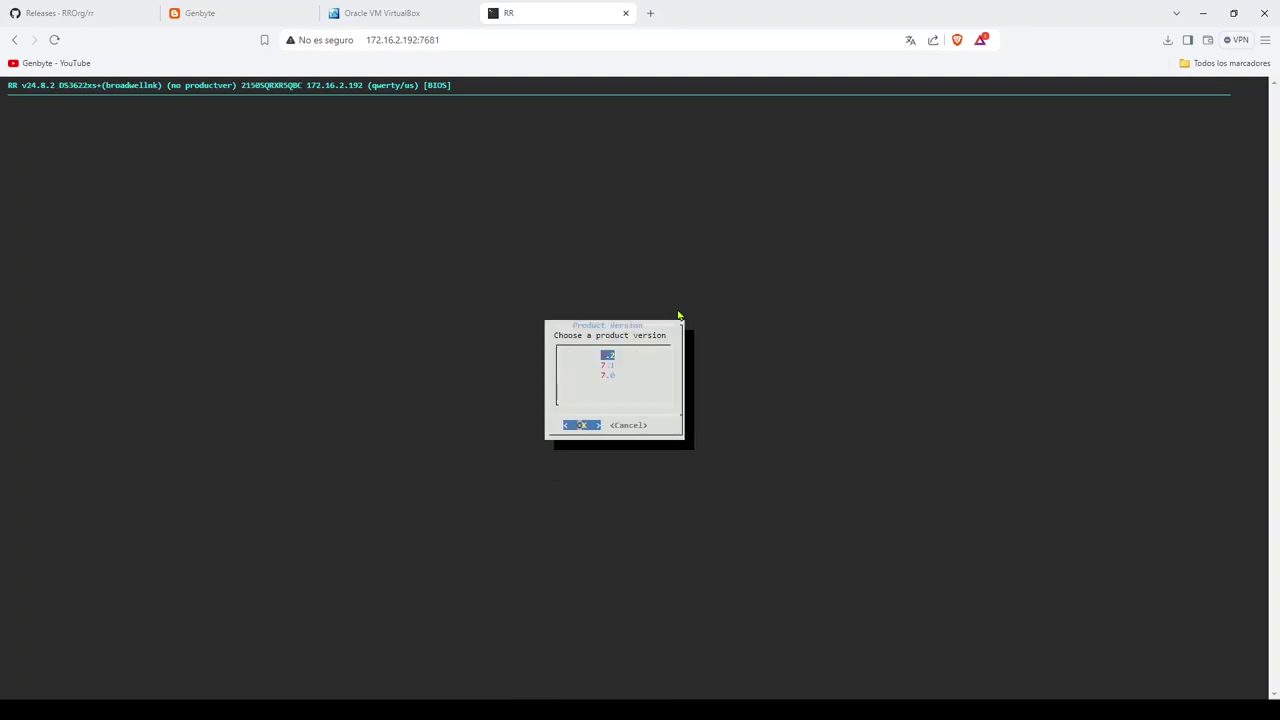
key(Return)
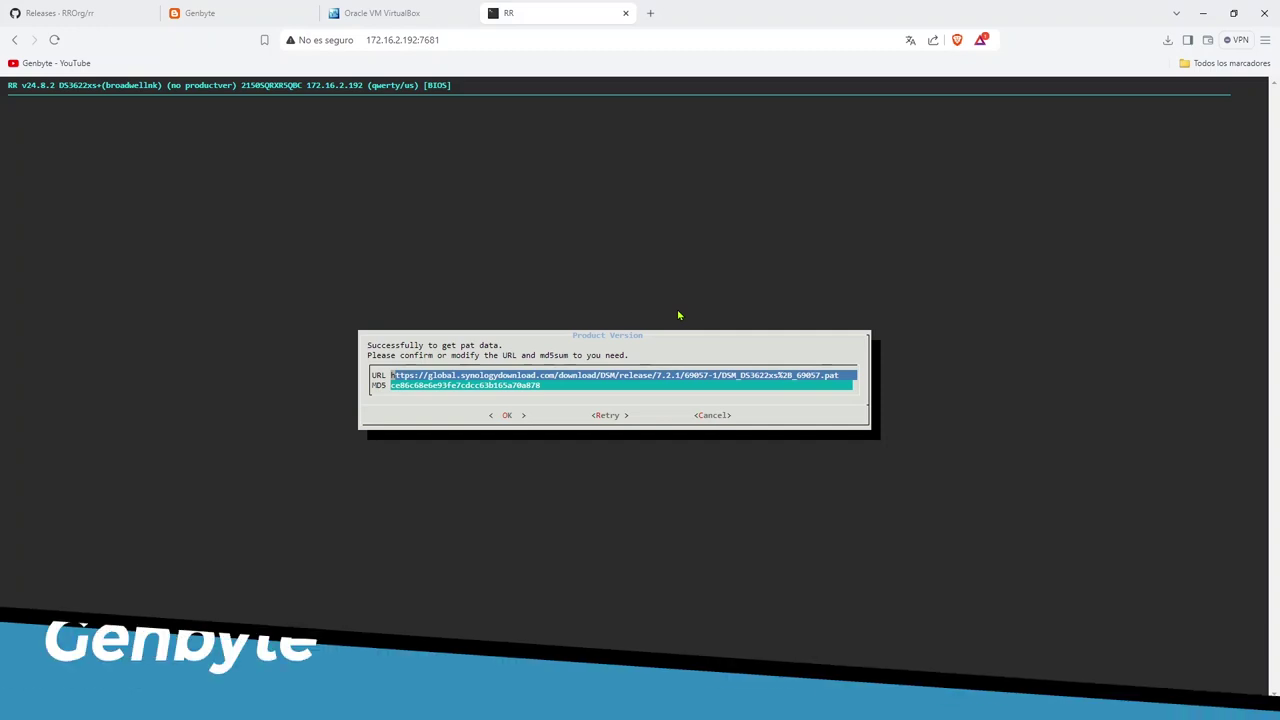
key(Return)
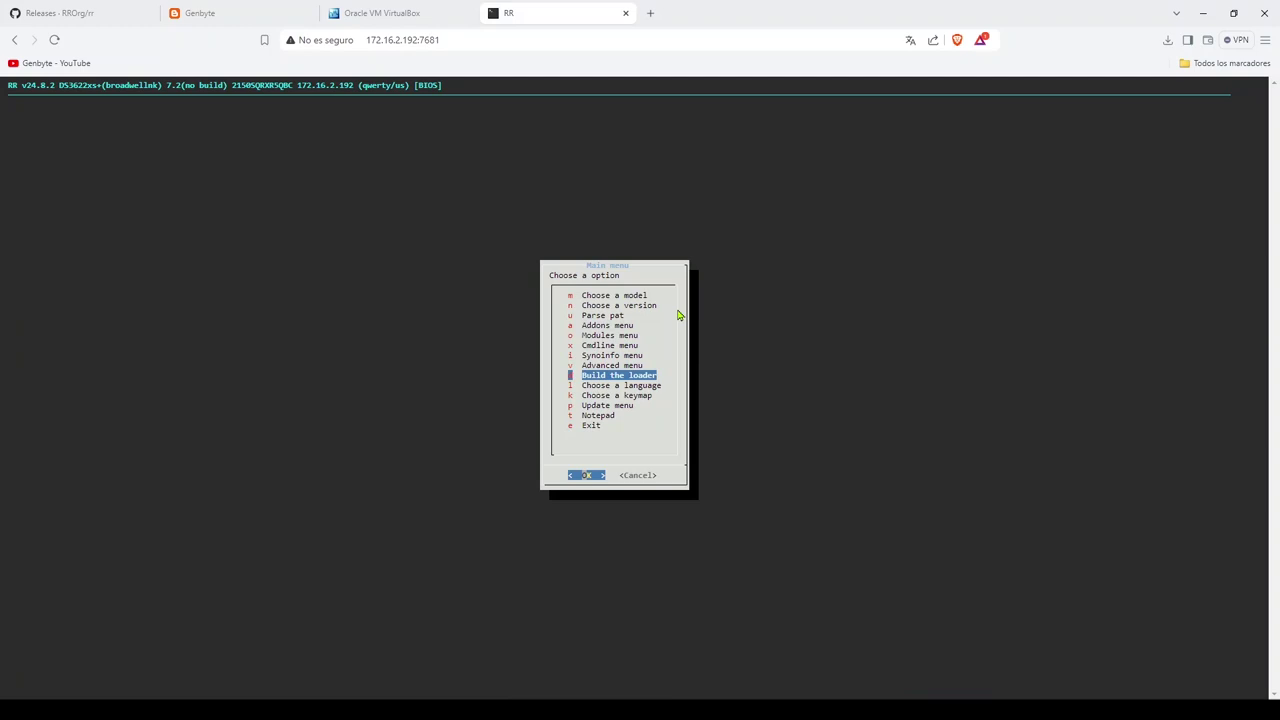
key(Return)
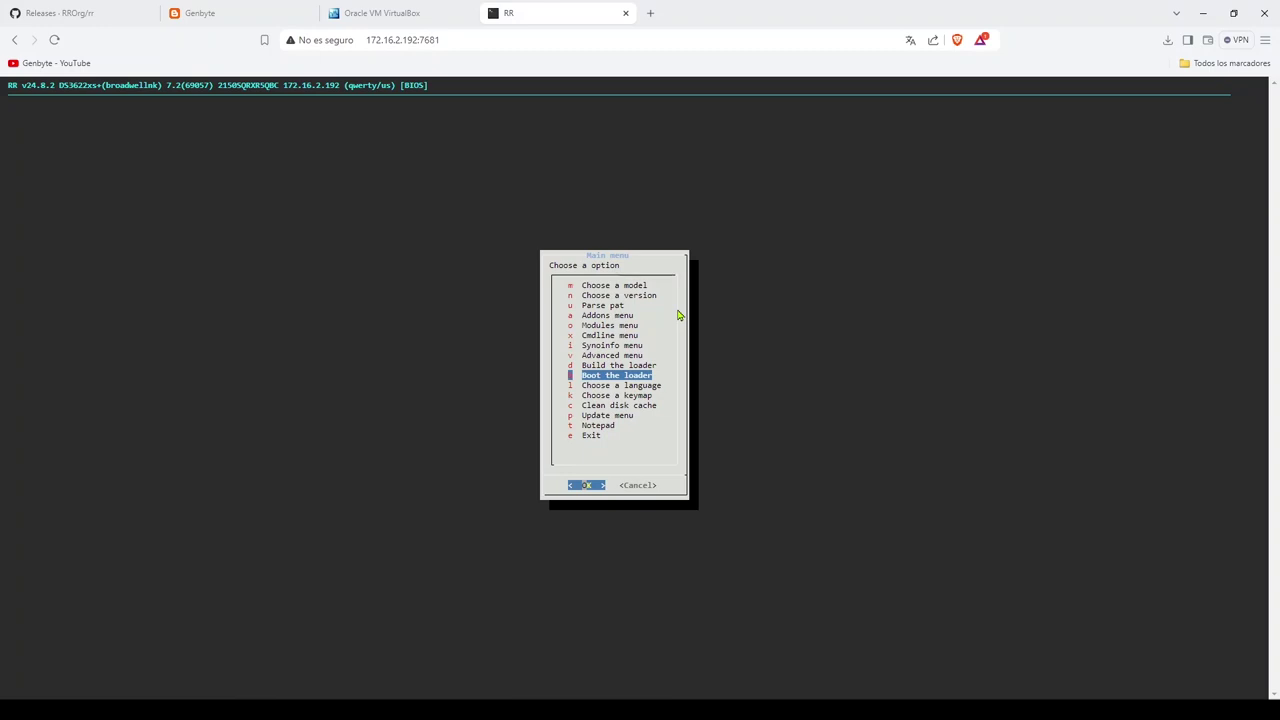
key(Return)
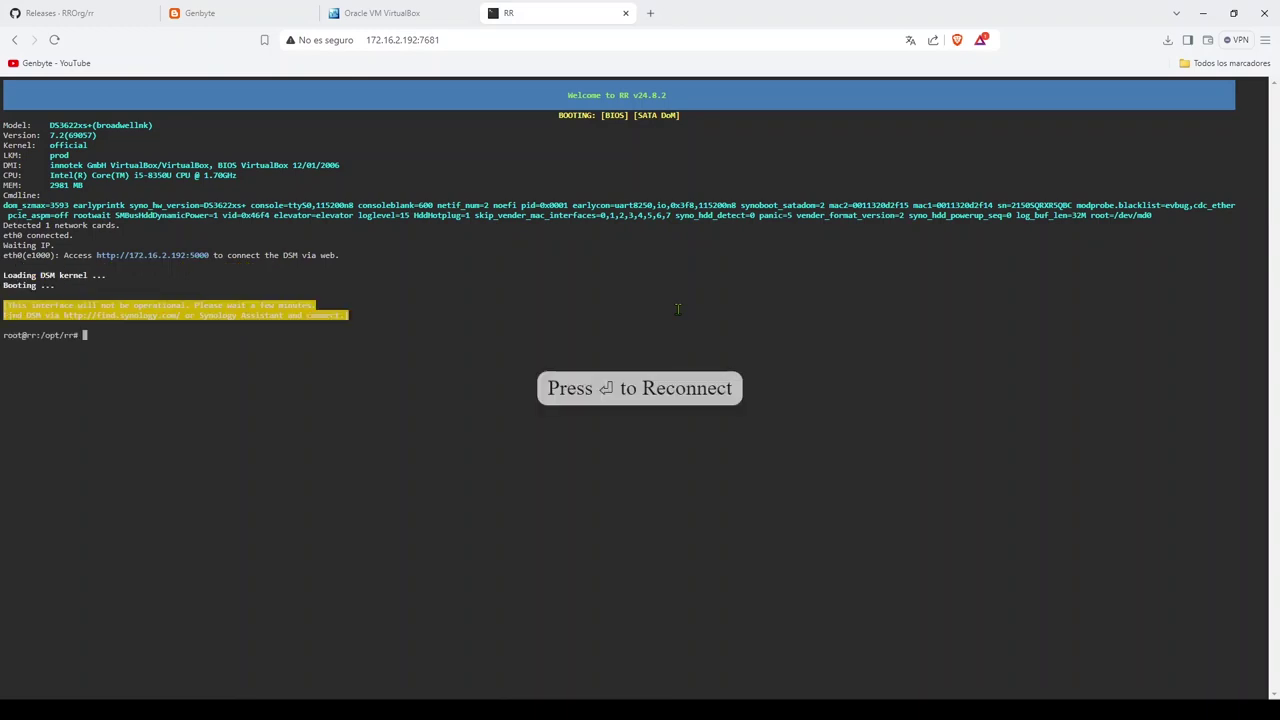
click(155, 257)
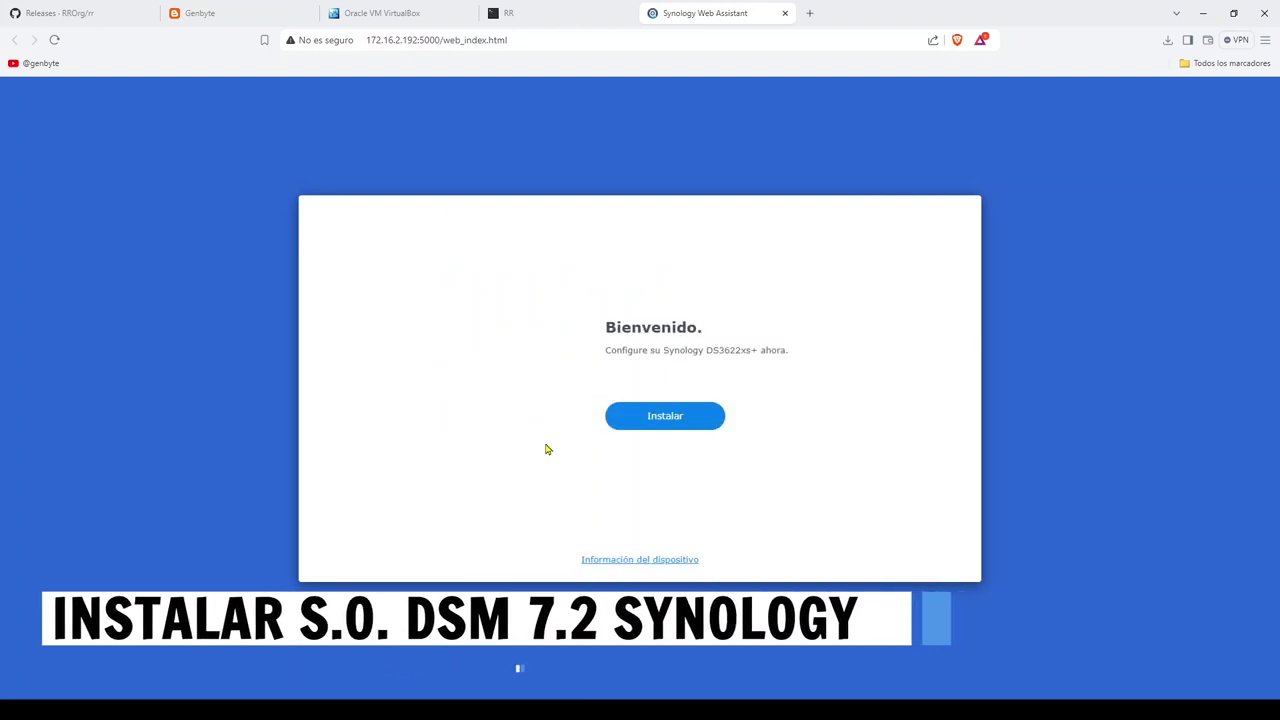
Step: Install the automatically downloaded DSM 7.2.1-69057, confirming drive erasure by typing the model DS3622
click(672, 421)
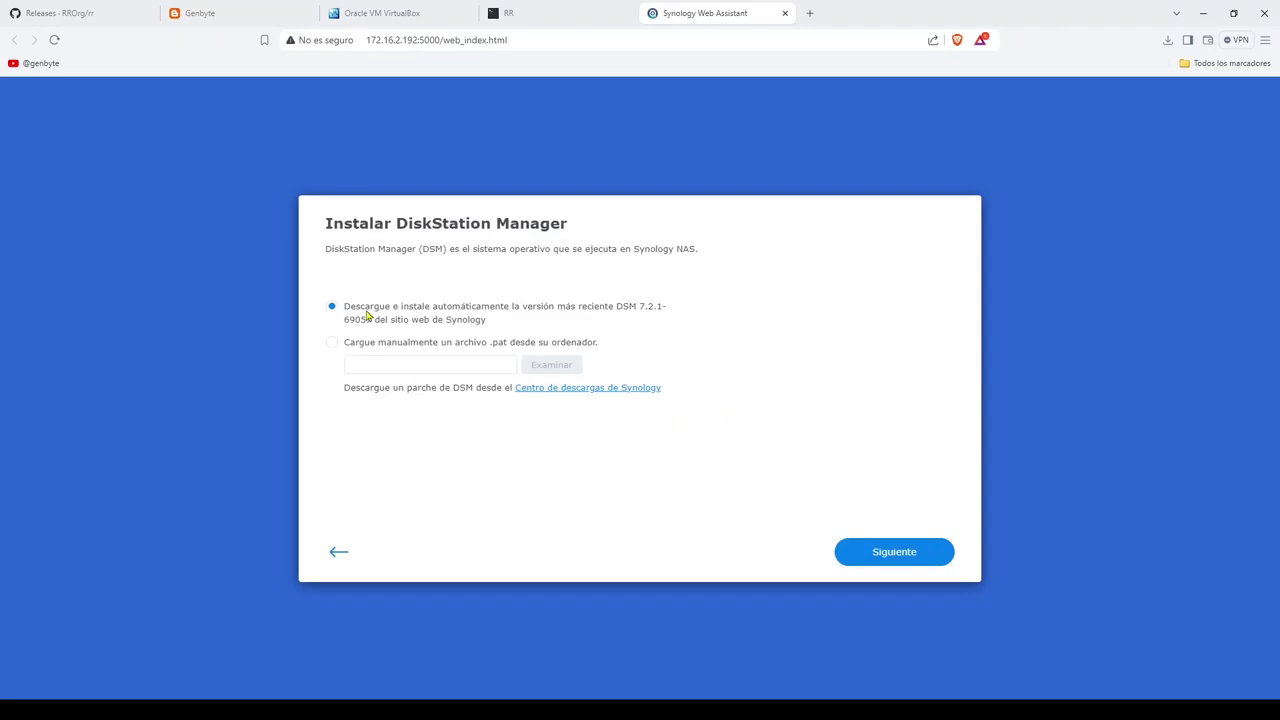
click(889, 558)
click(506, 402)
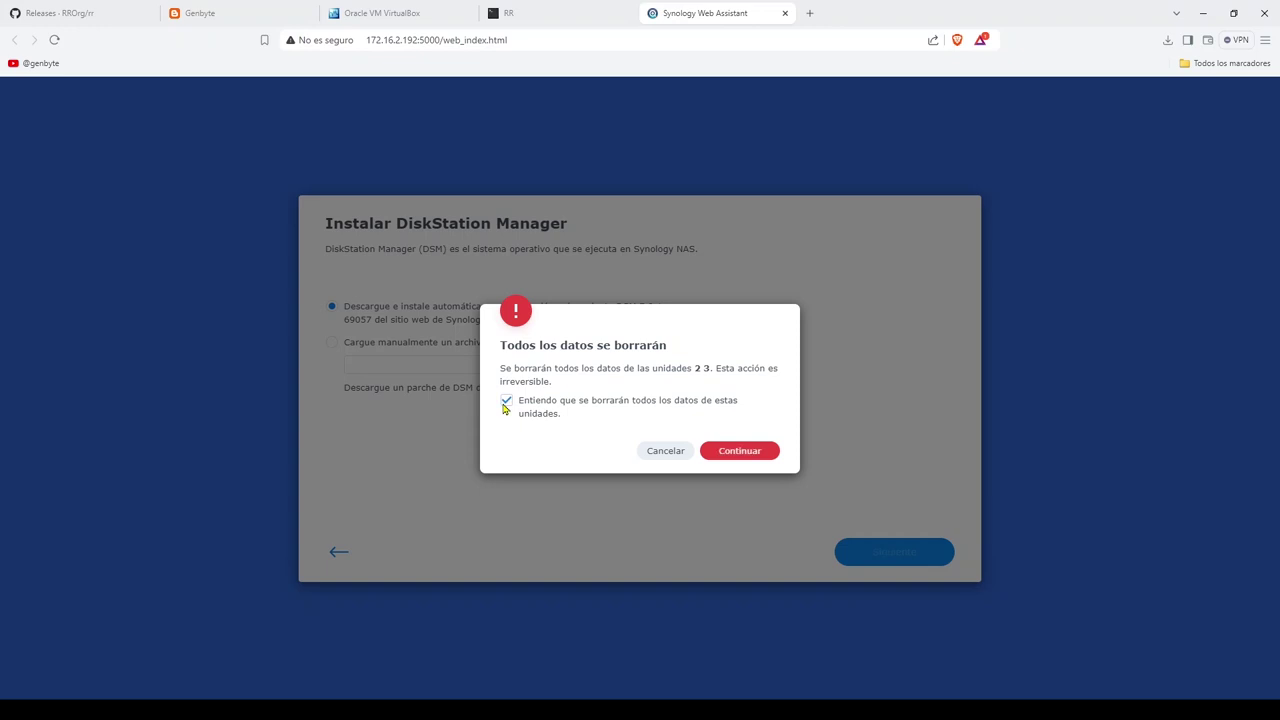
click(751, 451)
click(612, 408)
text(DS3622xs+)
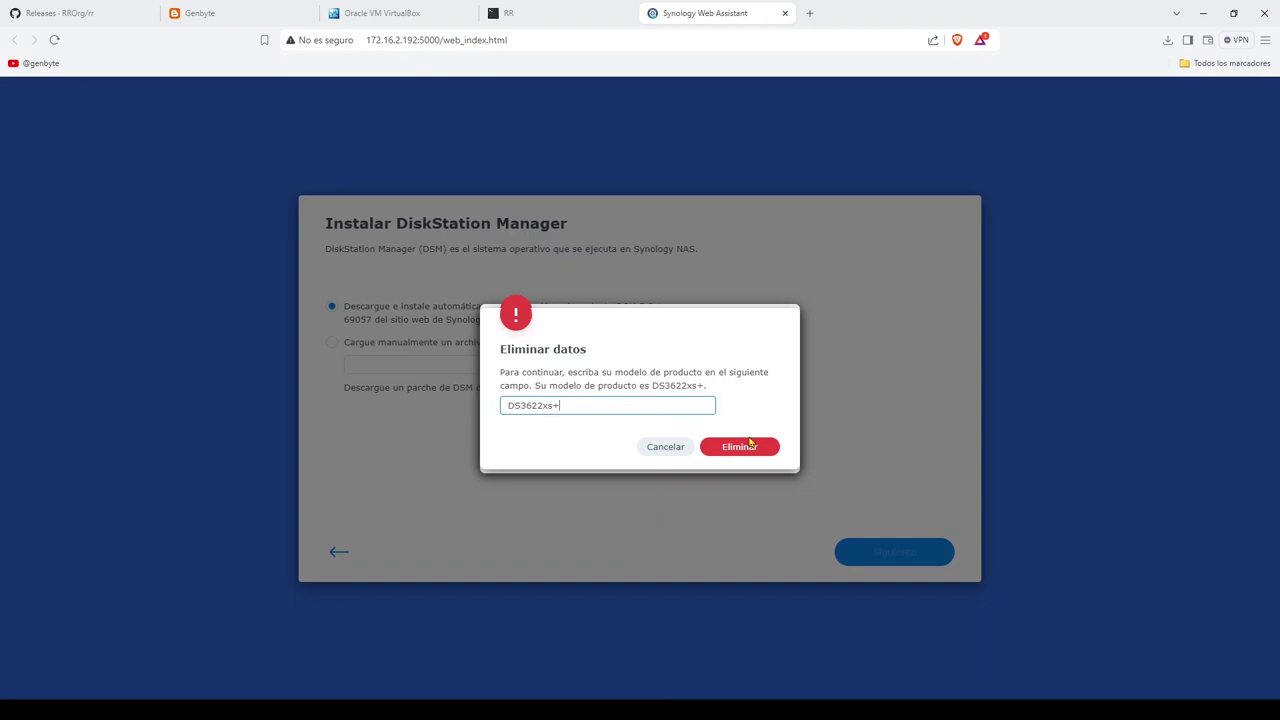
click(749, 447)
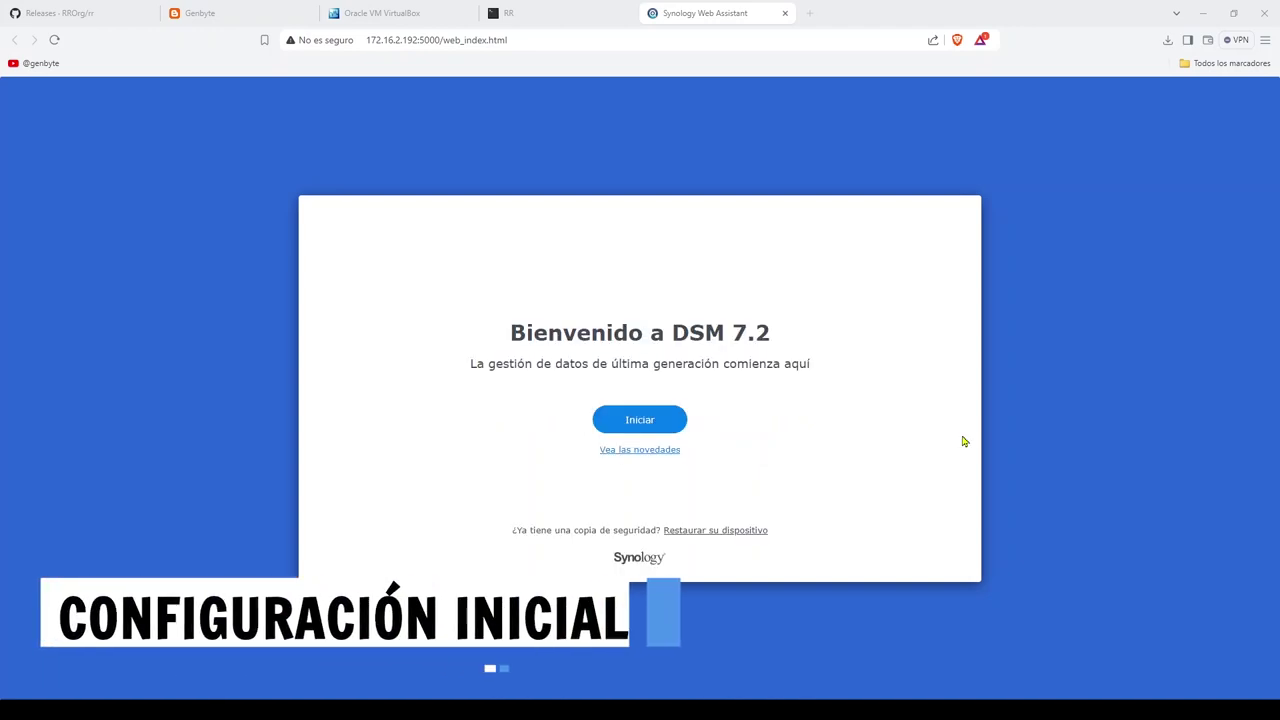
Step: Name the NAS SynoGenbyte and create the administrator account with its password
click(655, 422)
click(528, 285)
text(SynoGenbyte)
key(Tab)
text(genbyte)
key(Tab)
text(•••••••••)
key(Tab)
text(•••••••••)
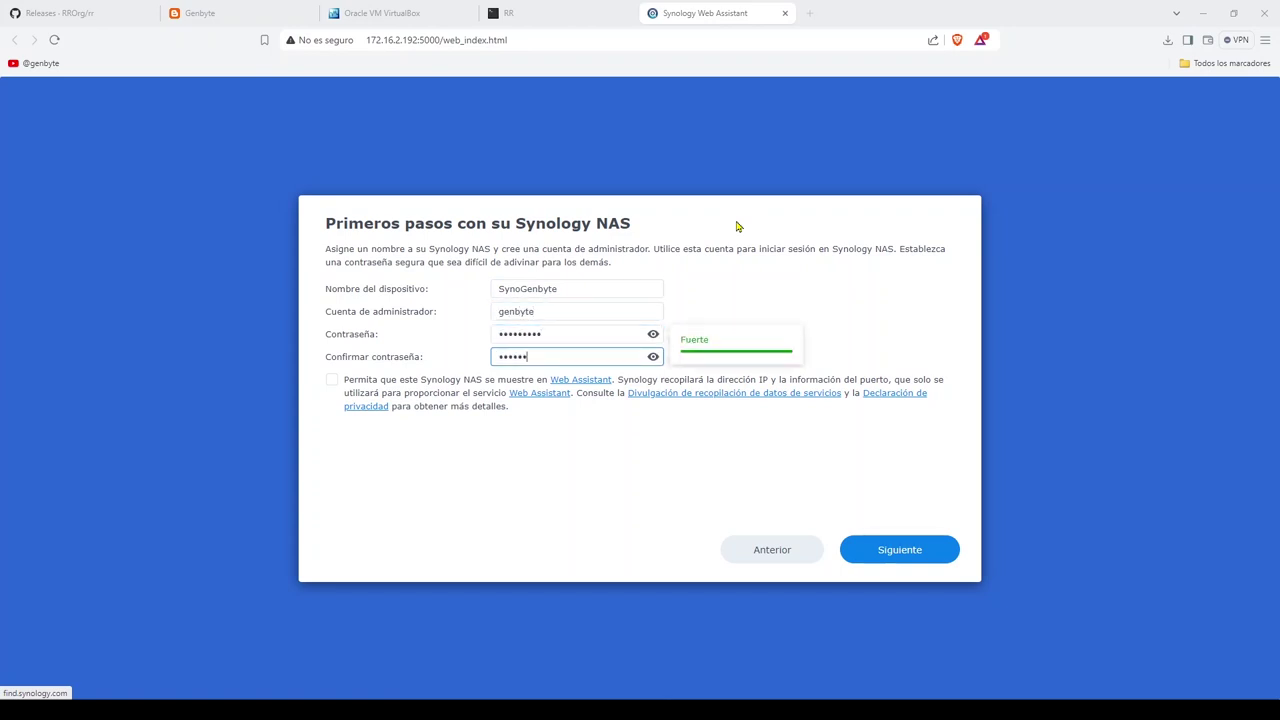
click(815, 488)
click(924, 552)
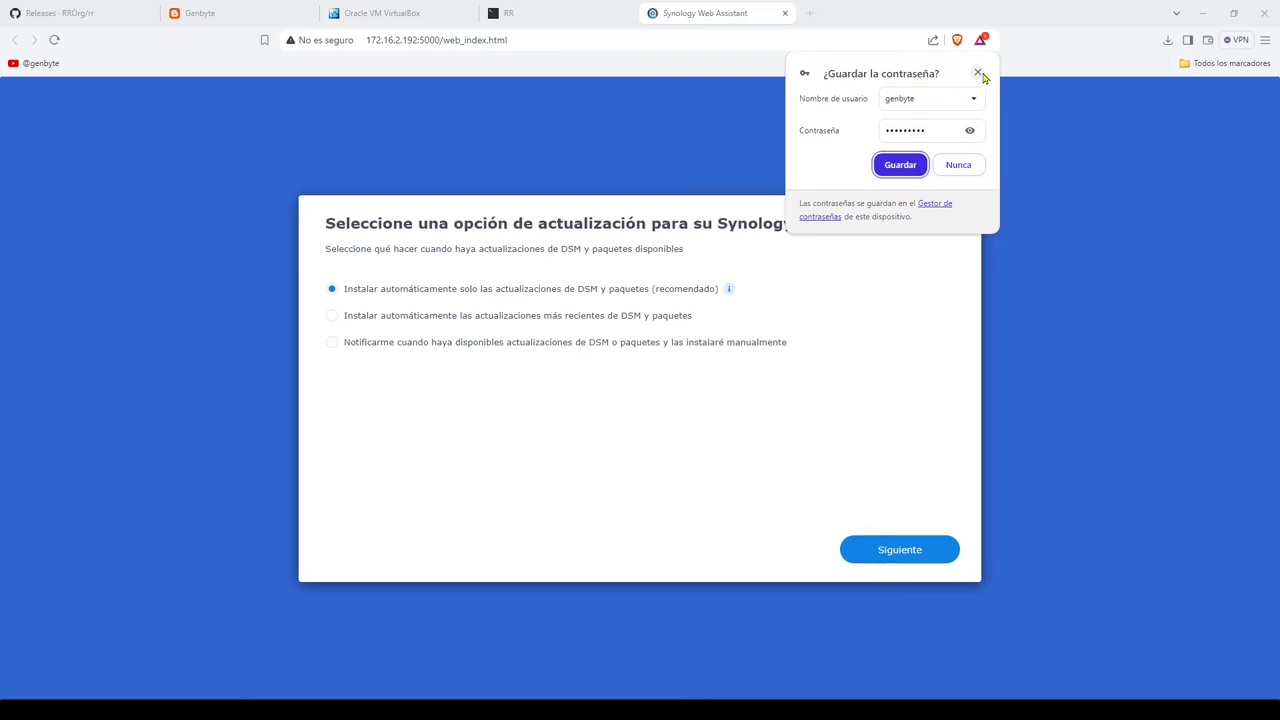
Step: Choose notify-only updates, skip the Synology Account, and accept the agreement to finish setup
click(979, 73)
click(332, 343)
click(914, 550)
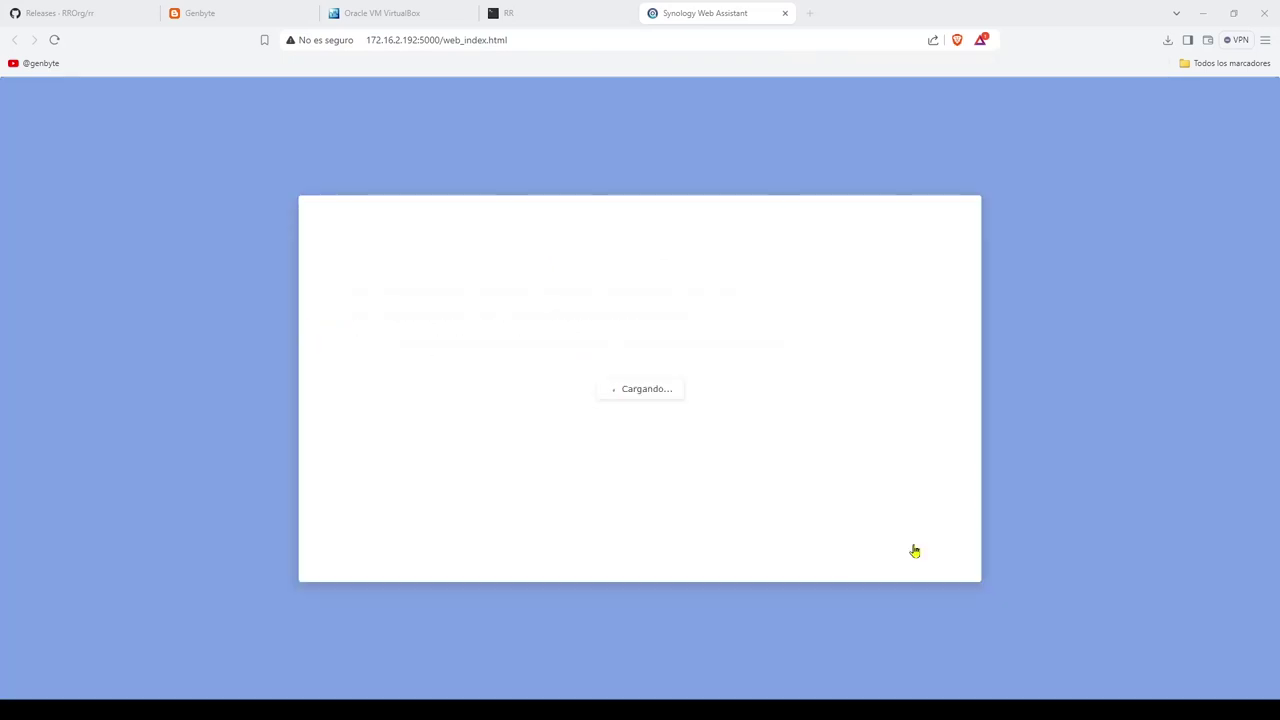
click(788, 559)
click(880, 558)
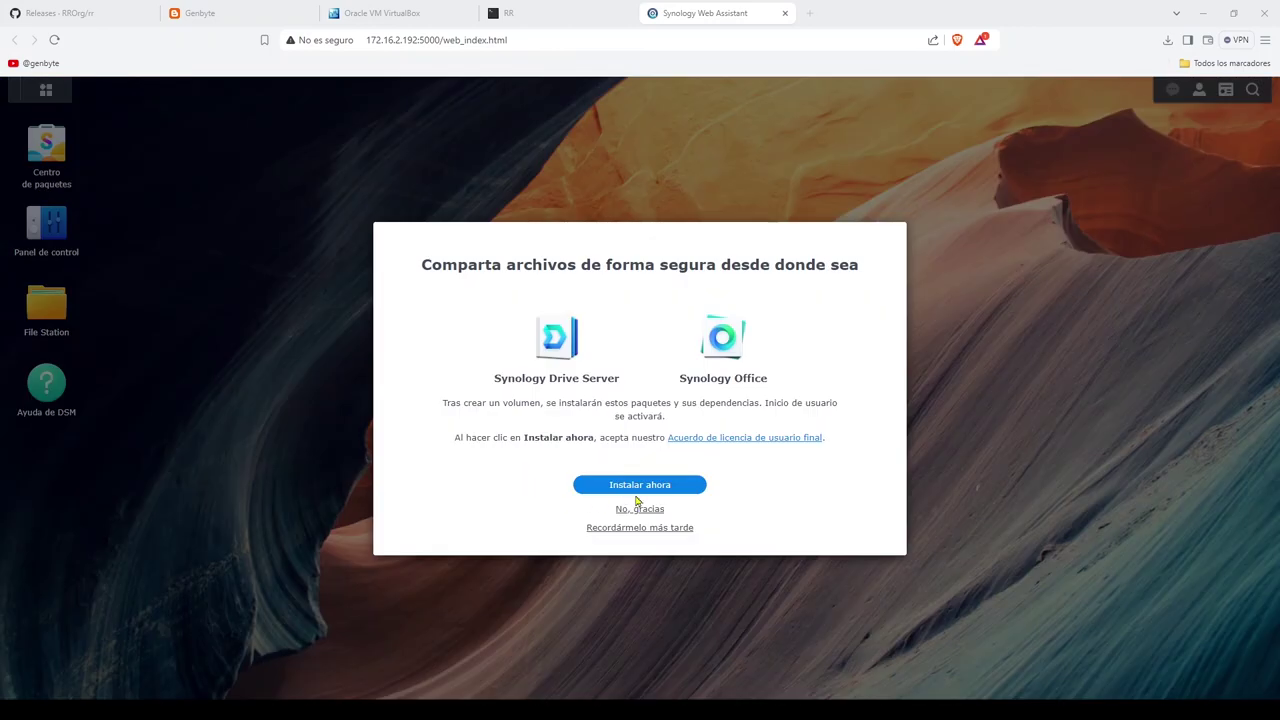
Step: Decline the Drive Server and Office packages, two-factor authentication, and Adaptive MFA protection
click(645, 513)
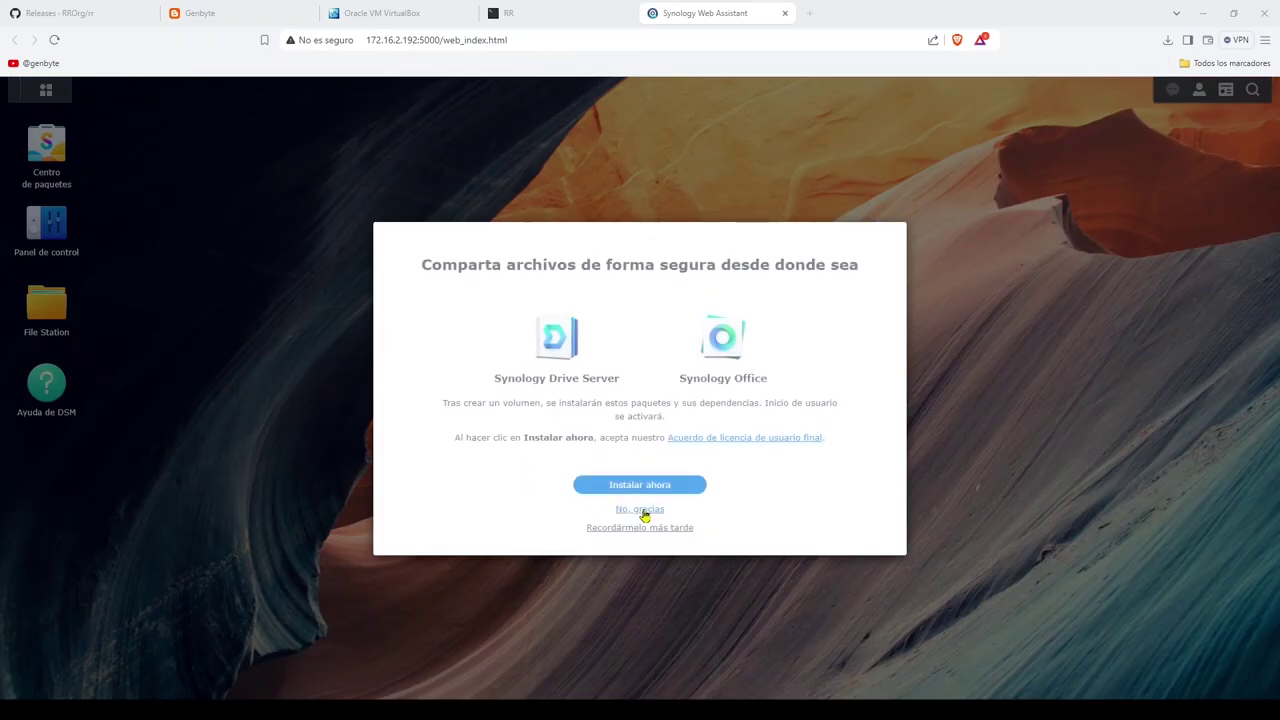
click(647, 513)
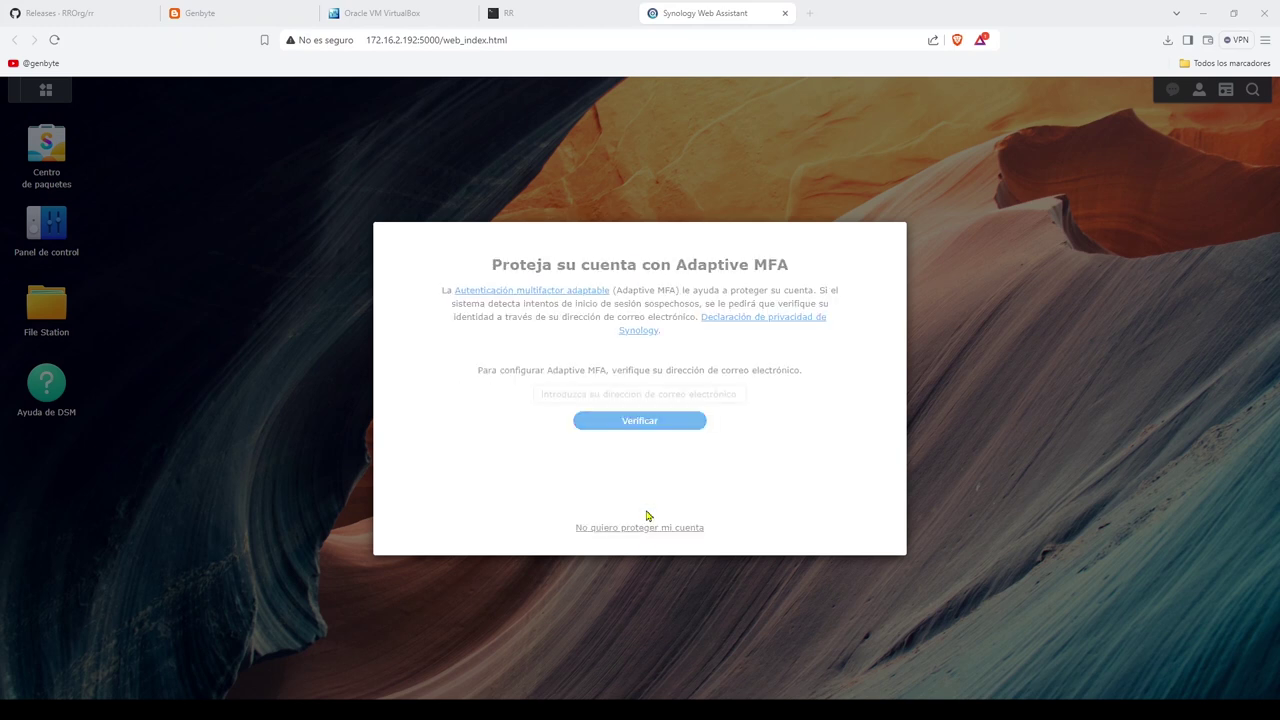
click(641, 530)
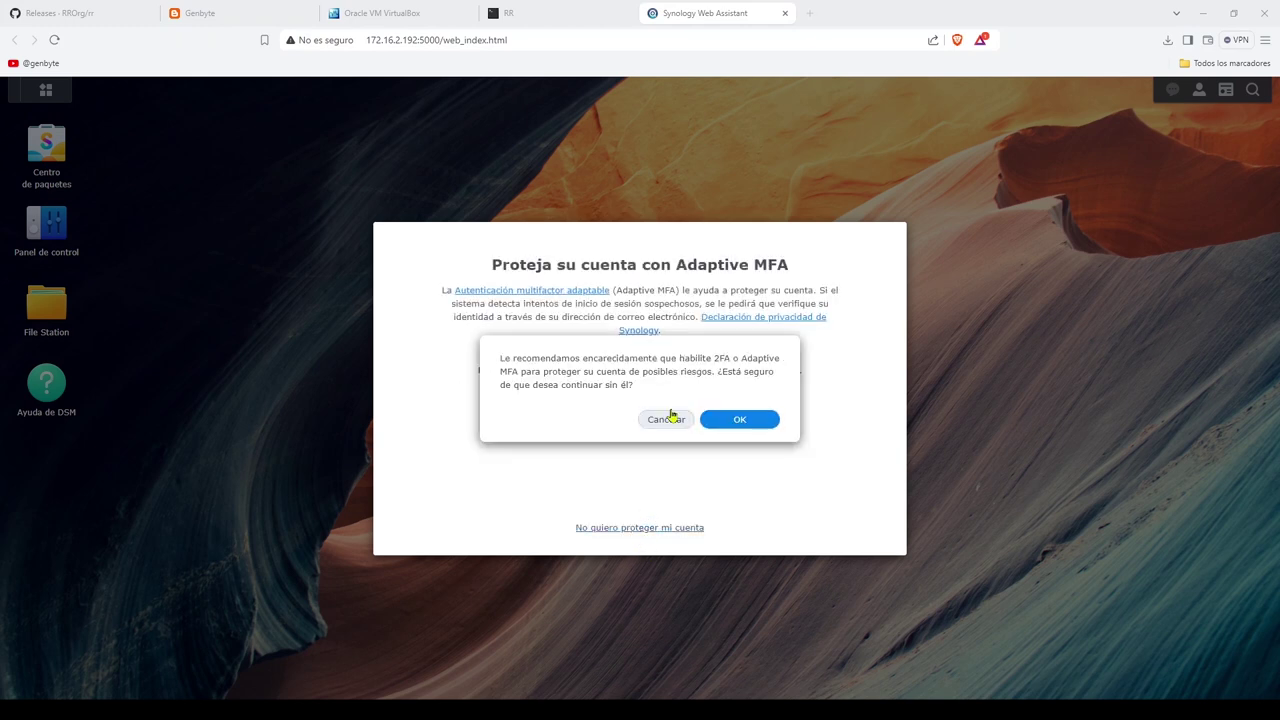
click(737, 420)
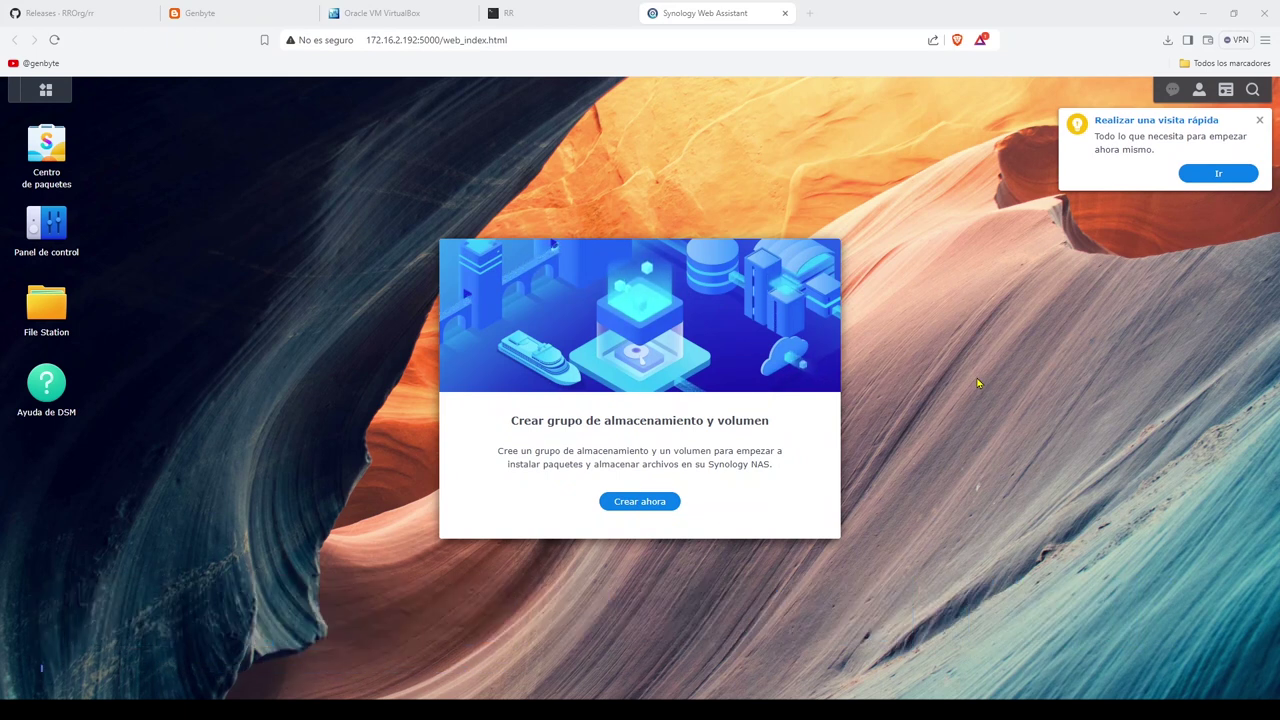
Step: Set up a RAID 1 storage pool on Drive 2 and Drive 3, skipping the drive check
click(639, 501)
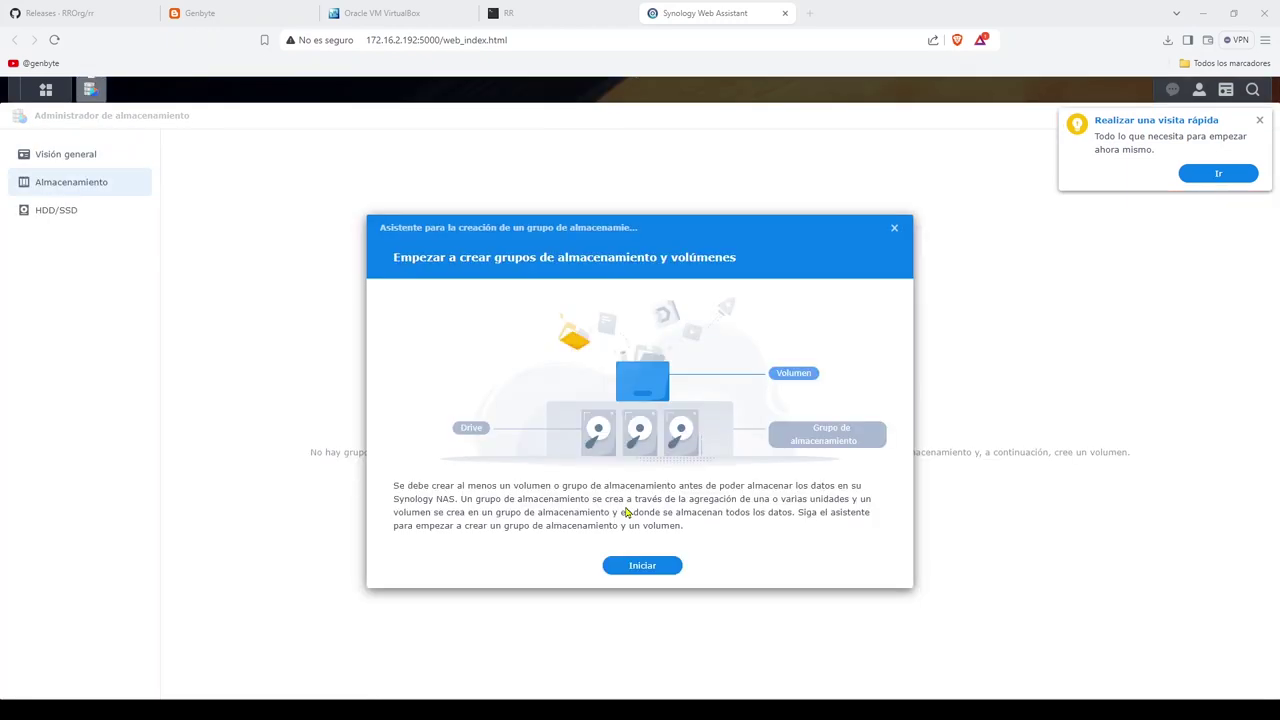
click(652, 566)
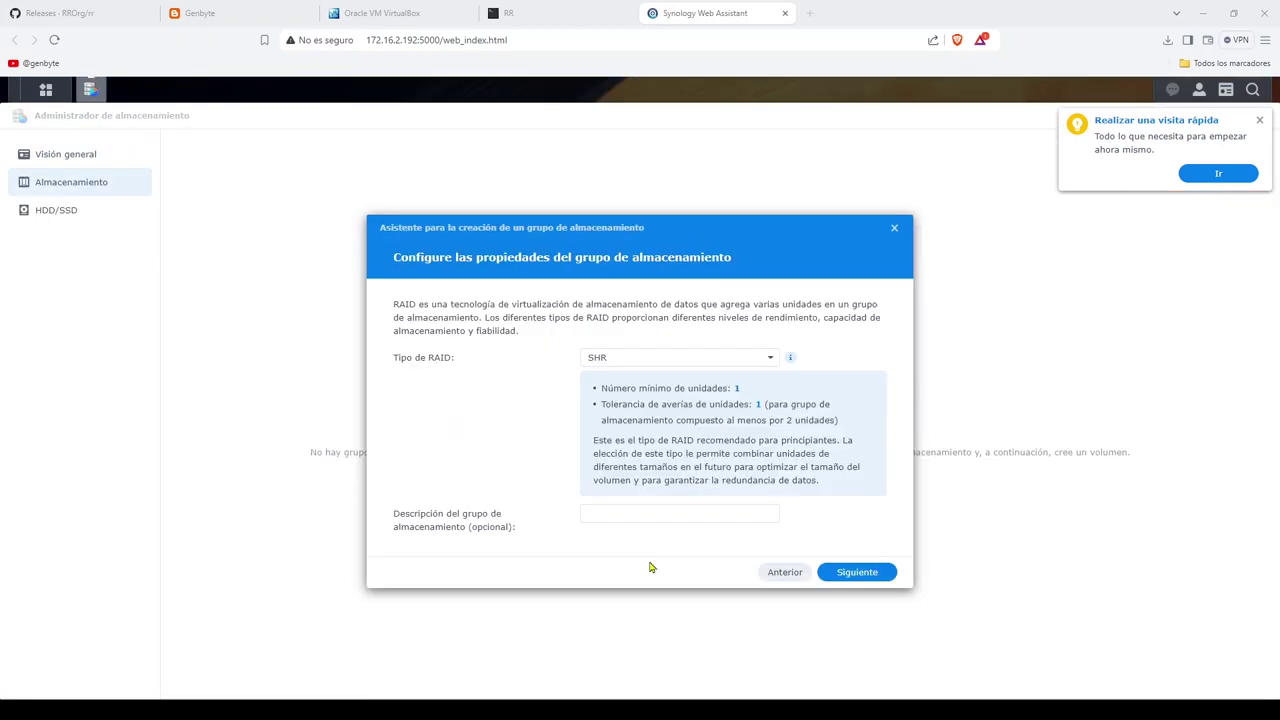
click(722, 357)
click(638, 403)
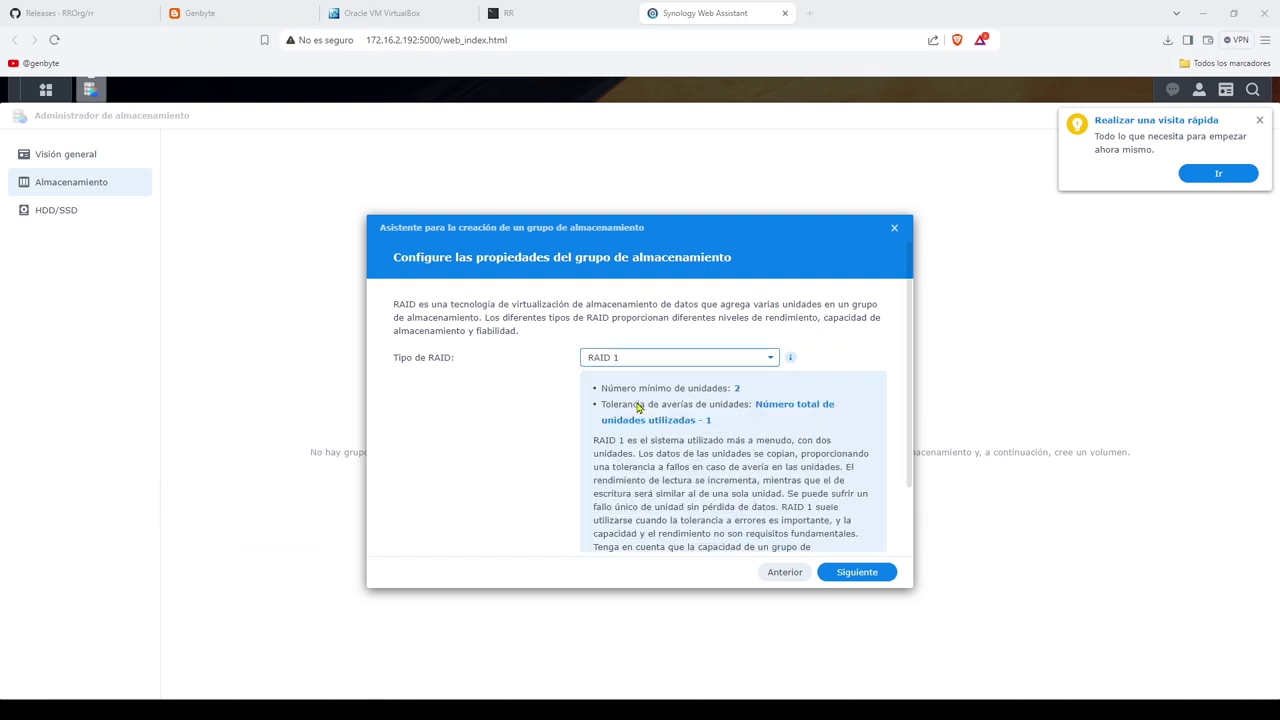
scroll(849, 528, down, 2)
click(850, 572)
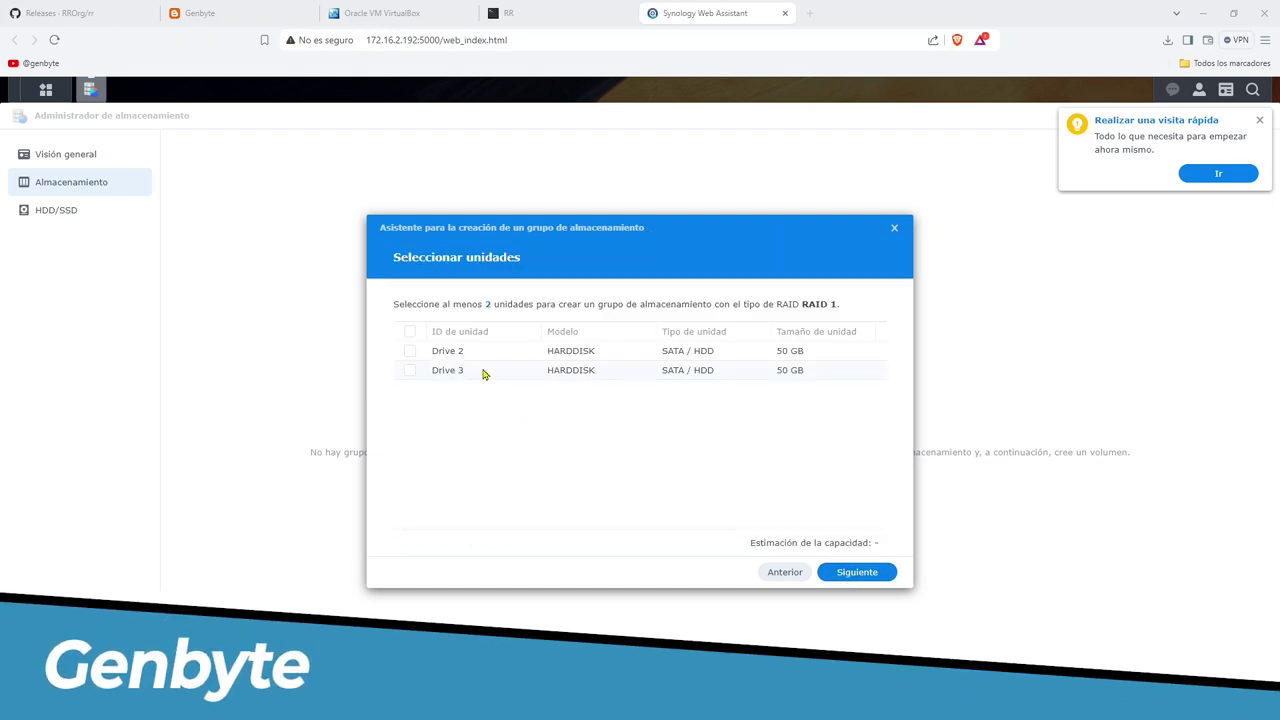
click(409, 351)
click(410, 372)
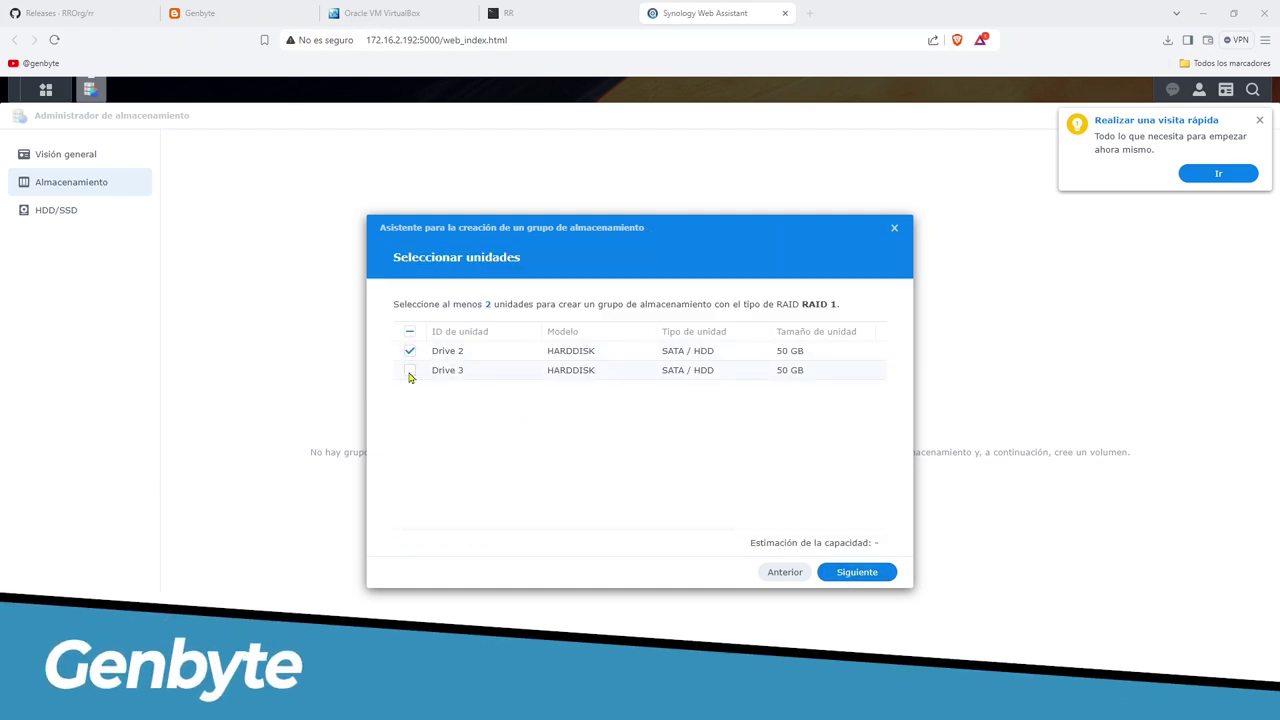
click(858, 573)
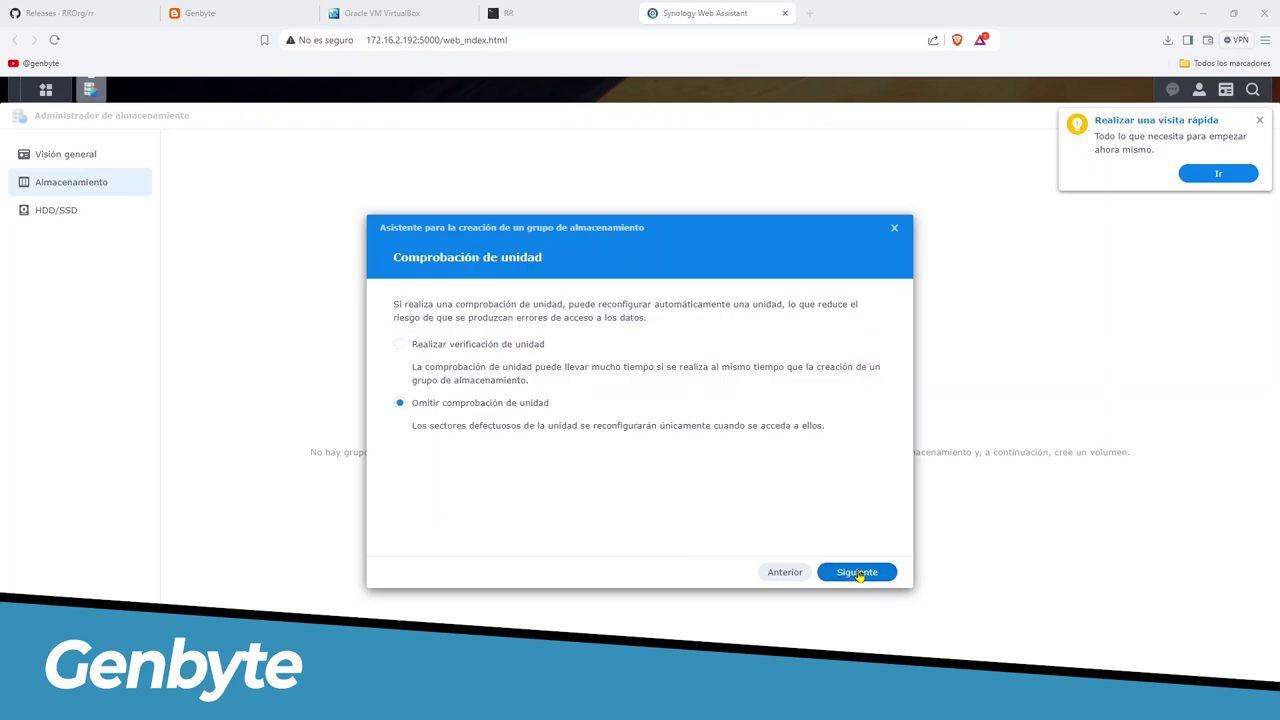
click(876, 580)
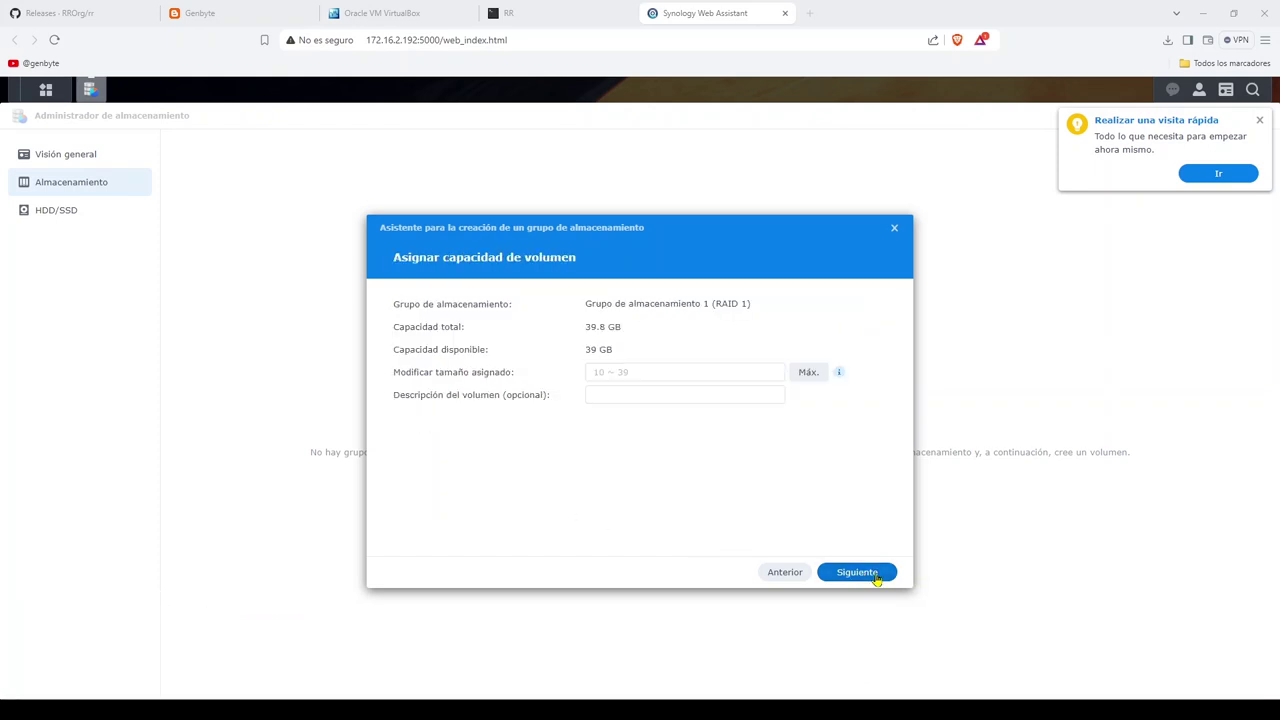
Step: Create a maximum-size (39 GB) unencrypted Btrfs volume described as NASGenbyte and apply the configuration
click(806, 372)
click(694, 398)
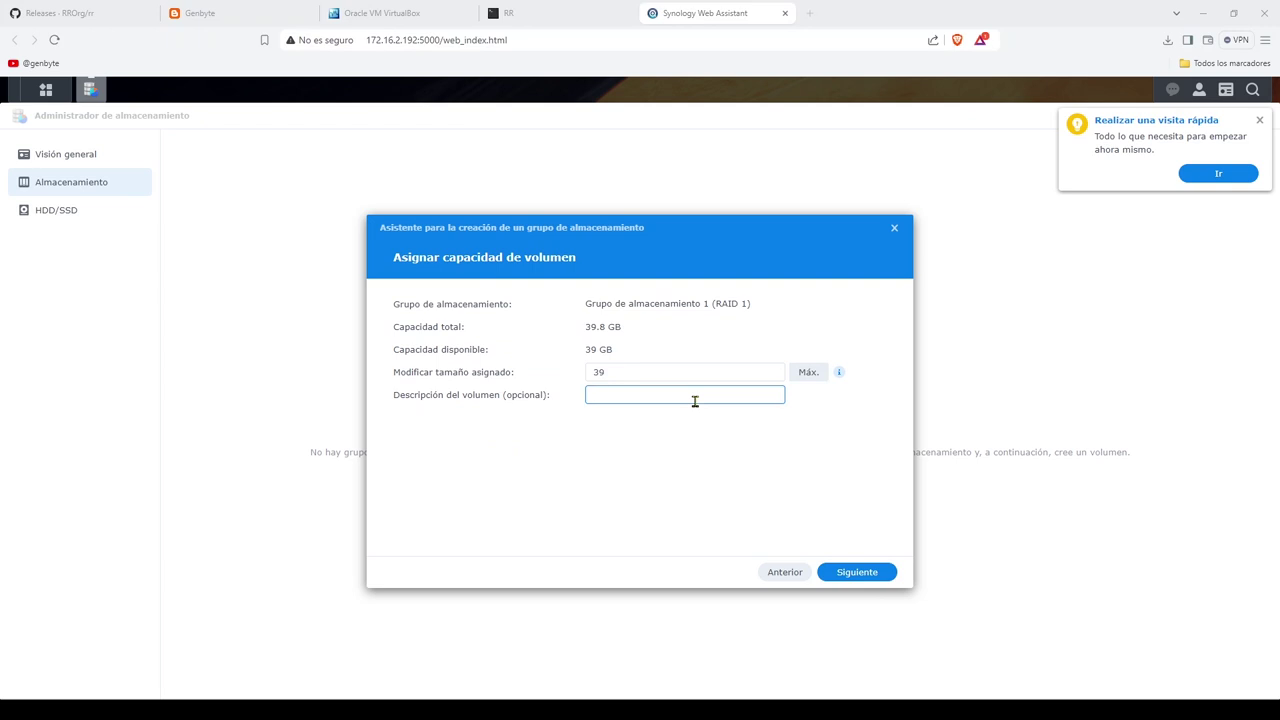
text(NASGenbyte)
click(853, 572)
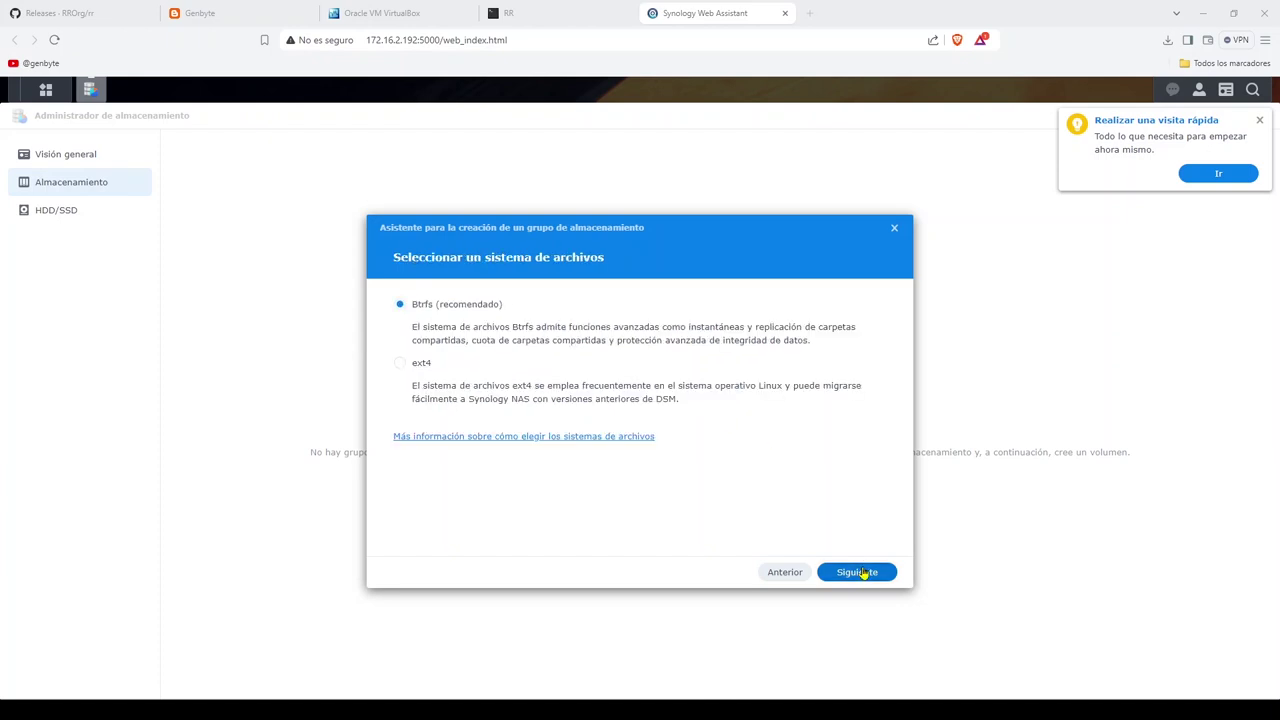
click(863, 574)
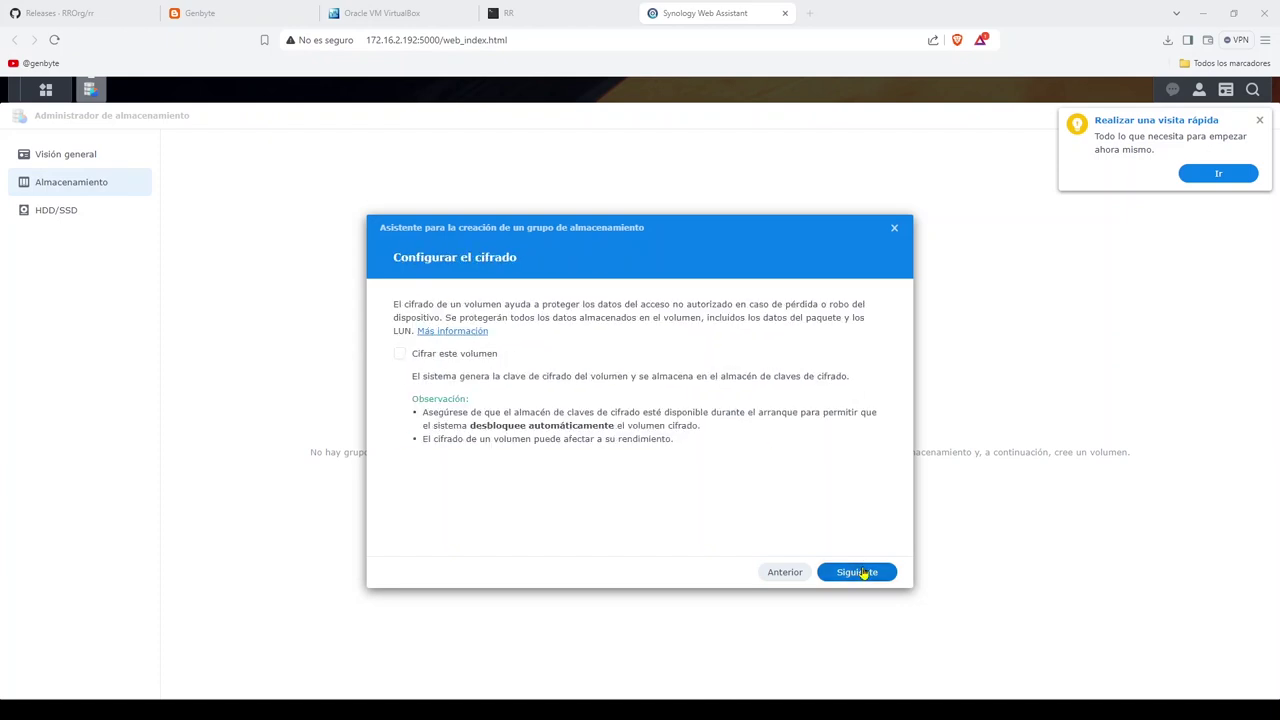
click(863, 574)
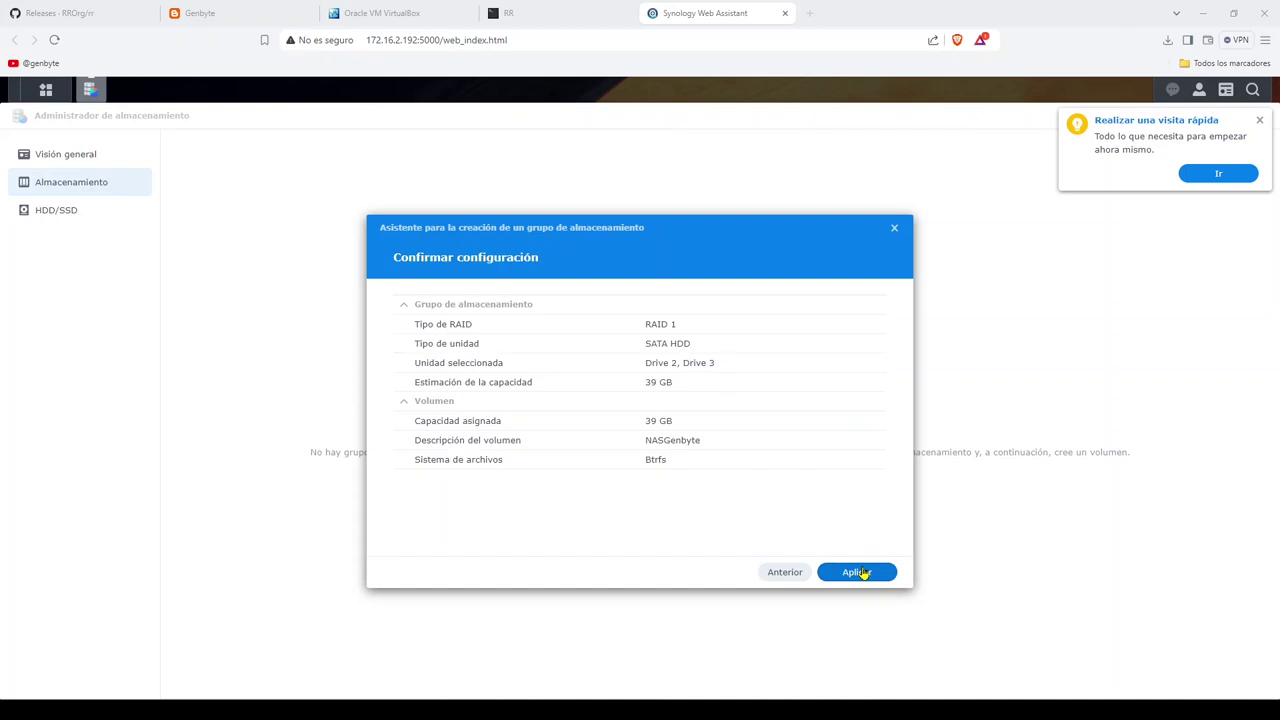
click(863, 574)
click(721, 429)
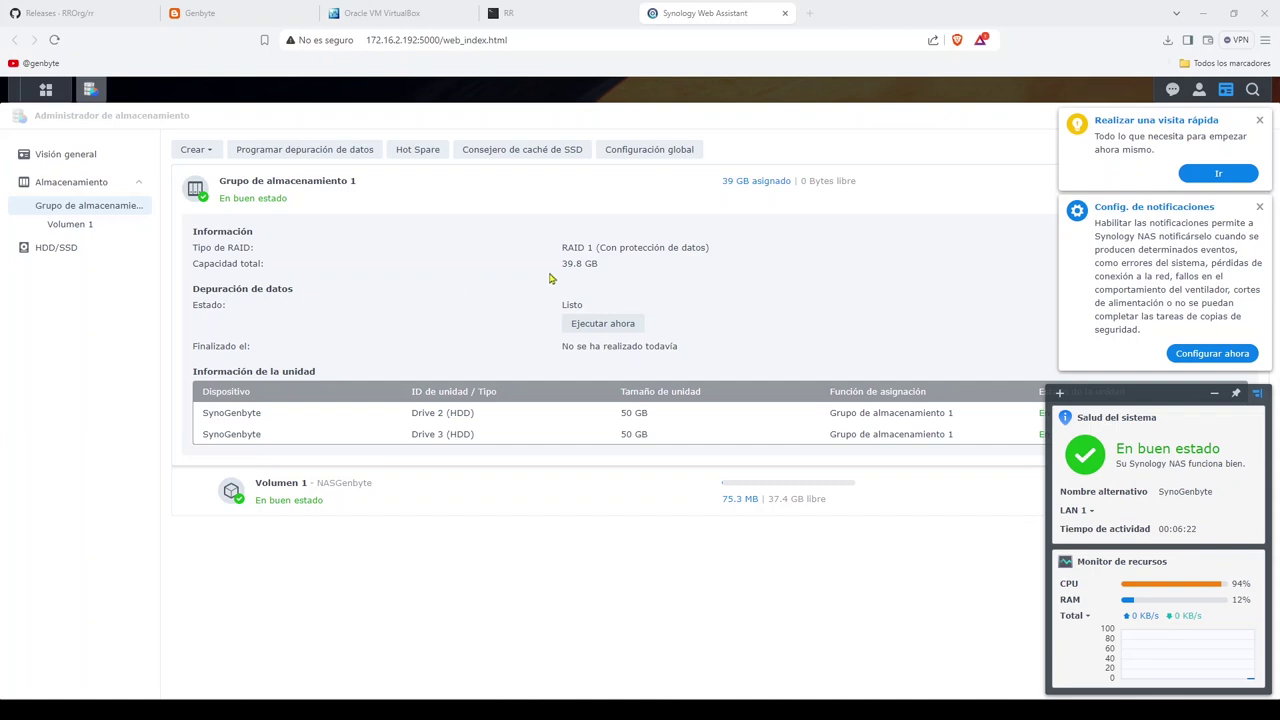
Step: Dismiss the DSM quick tour, notification tips and help reminders
click(1259, 120)
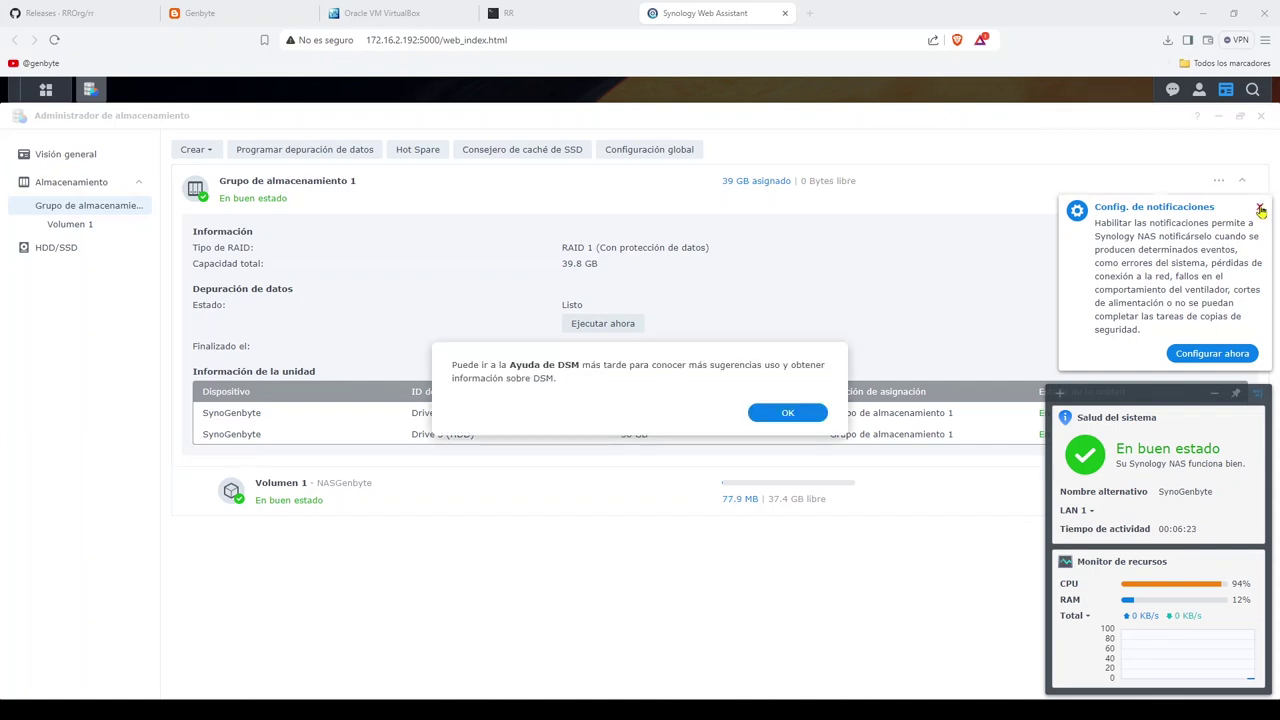
click(1259, 206)
click(740, 412)
click(788, 412)
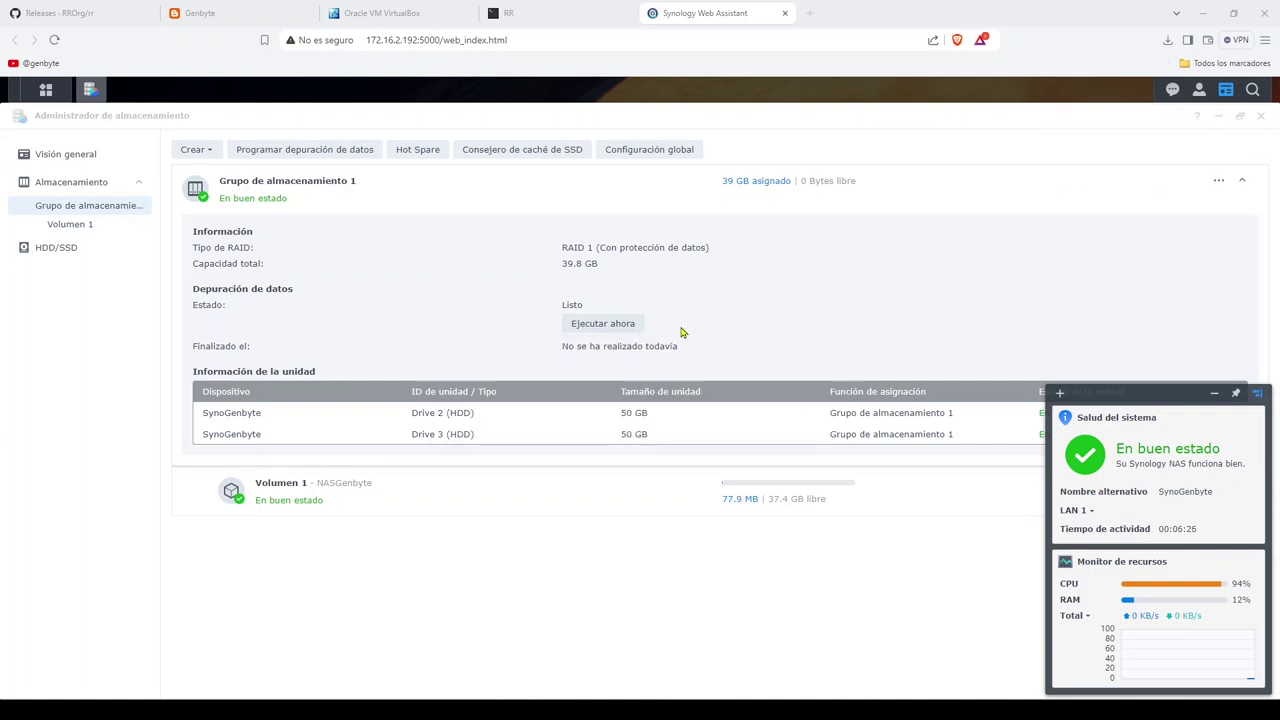
Step: Start a new shared folder named NASGenbyte with the recycle bin disabled
click(45, 89)
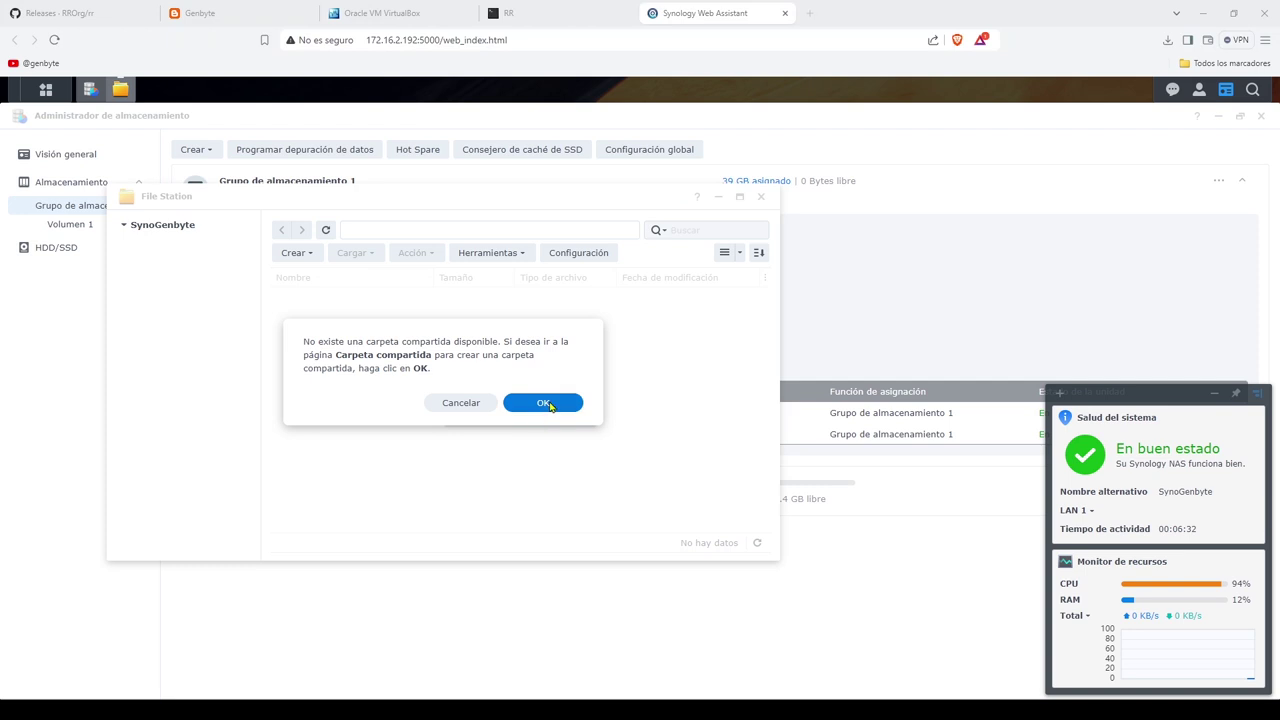
click(549, 407)
click(342, 300)
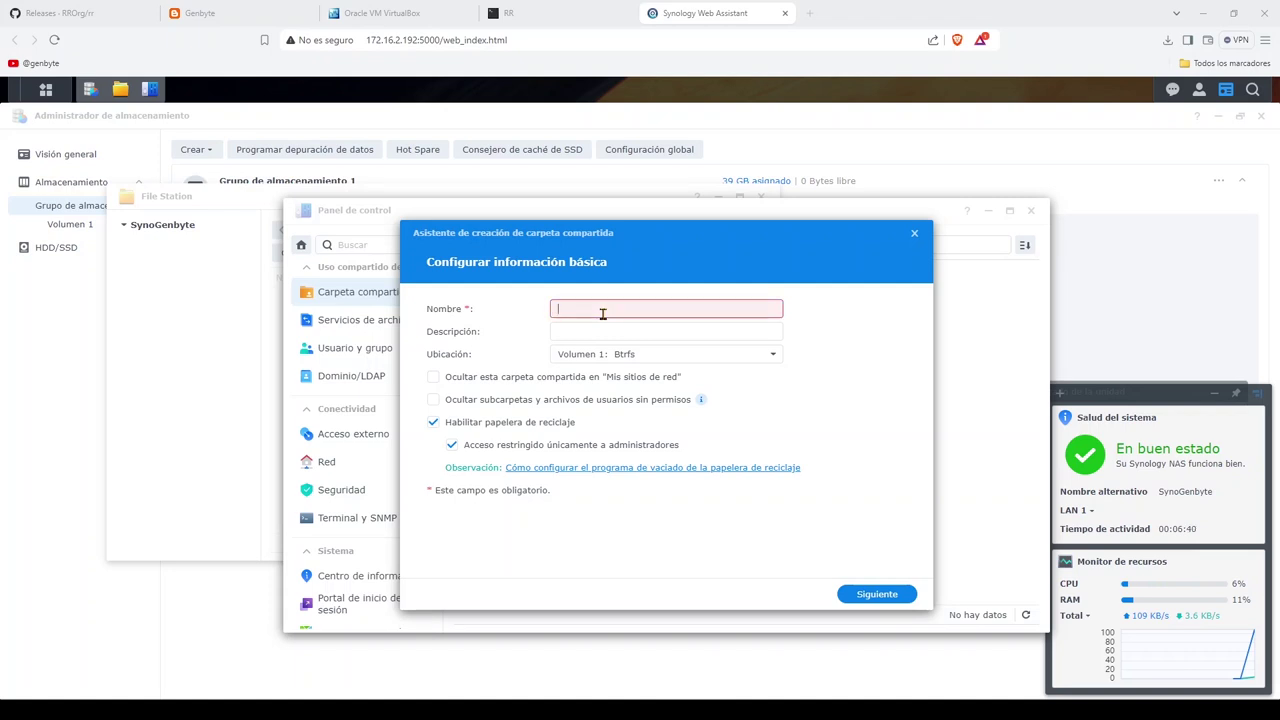
text(SGenbyte)
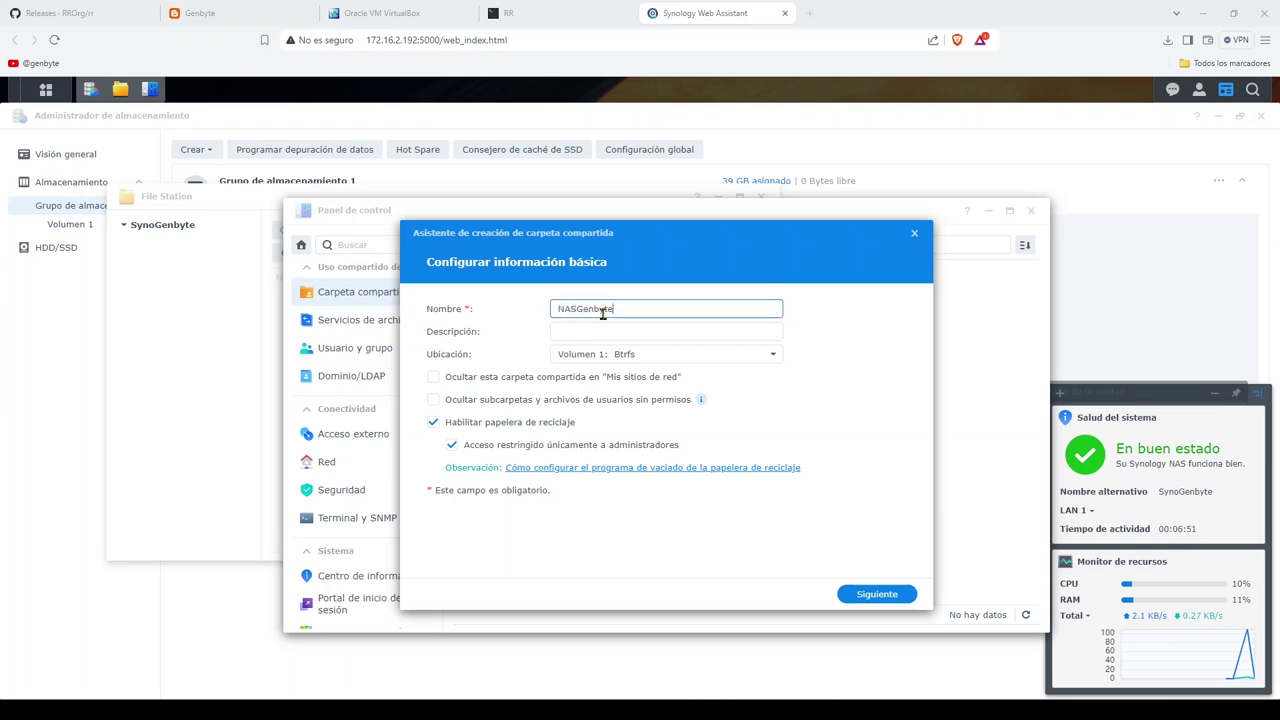
key(Tab)
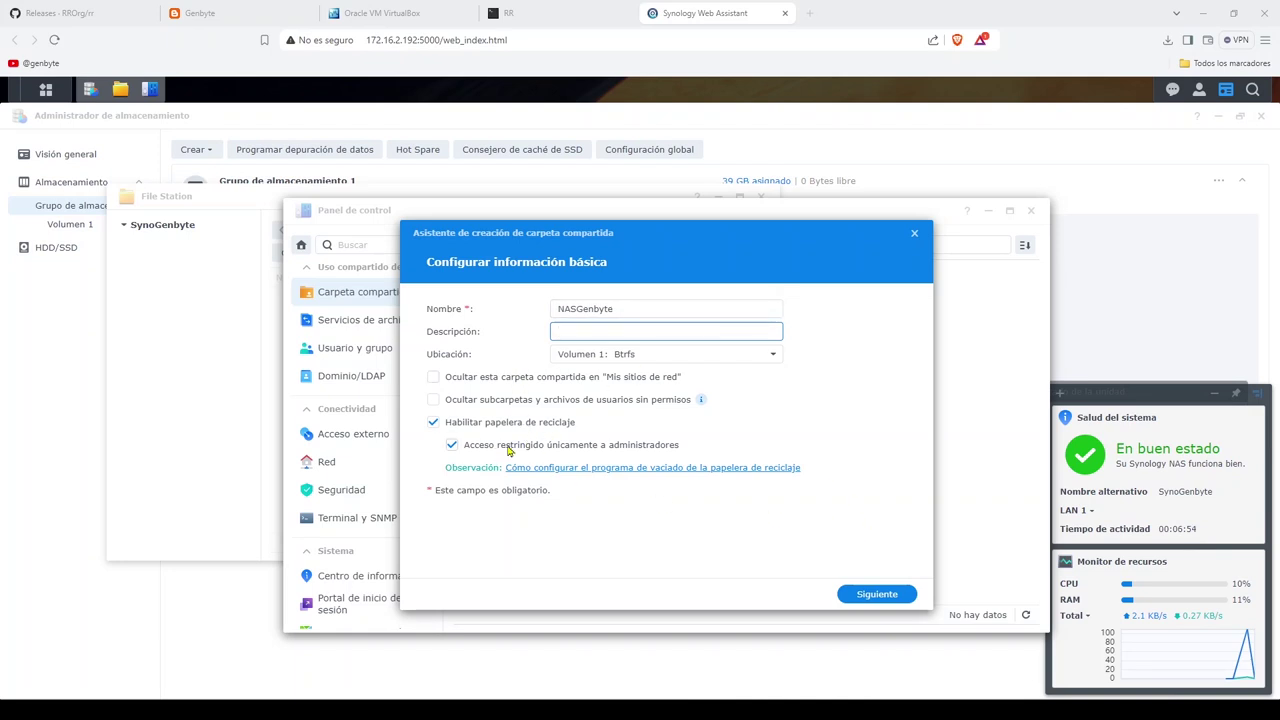
click(436, 425)
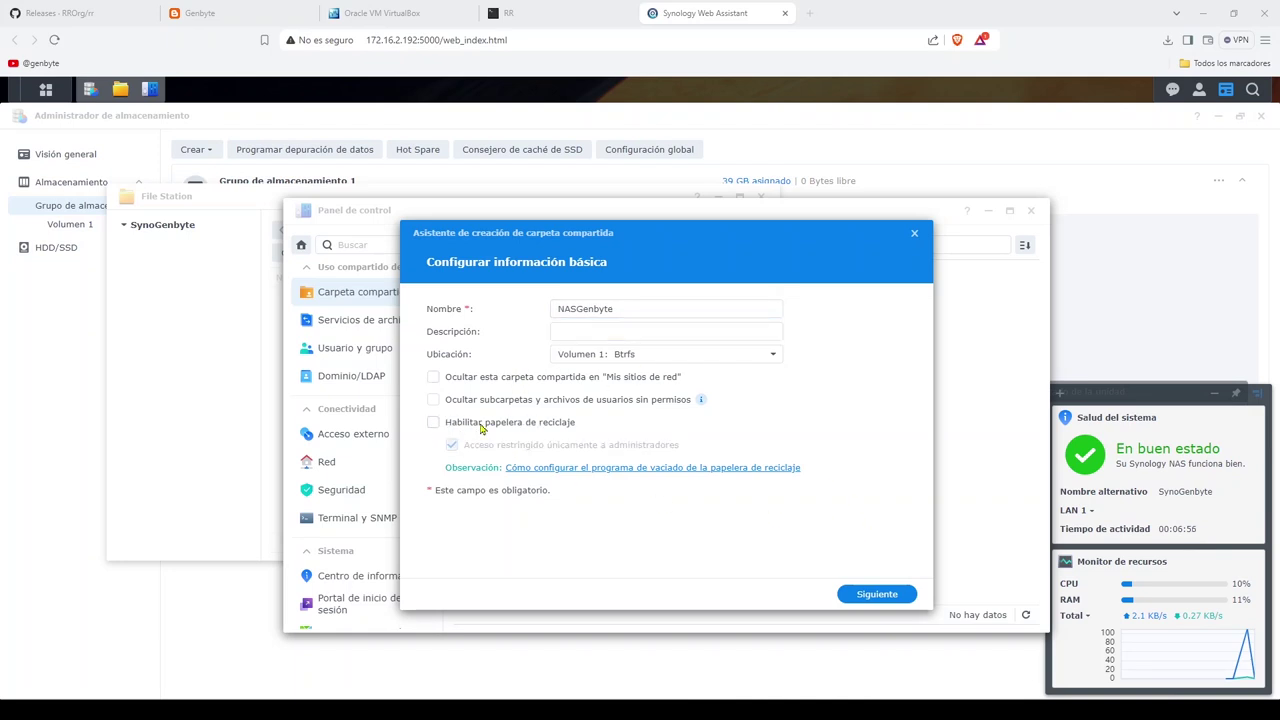
Step: Finish the shared folder wizard keeping default security, advanced settings and user permissions
click(869, 595)
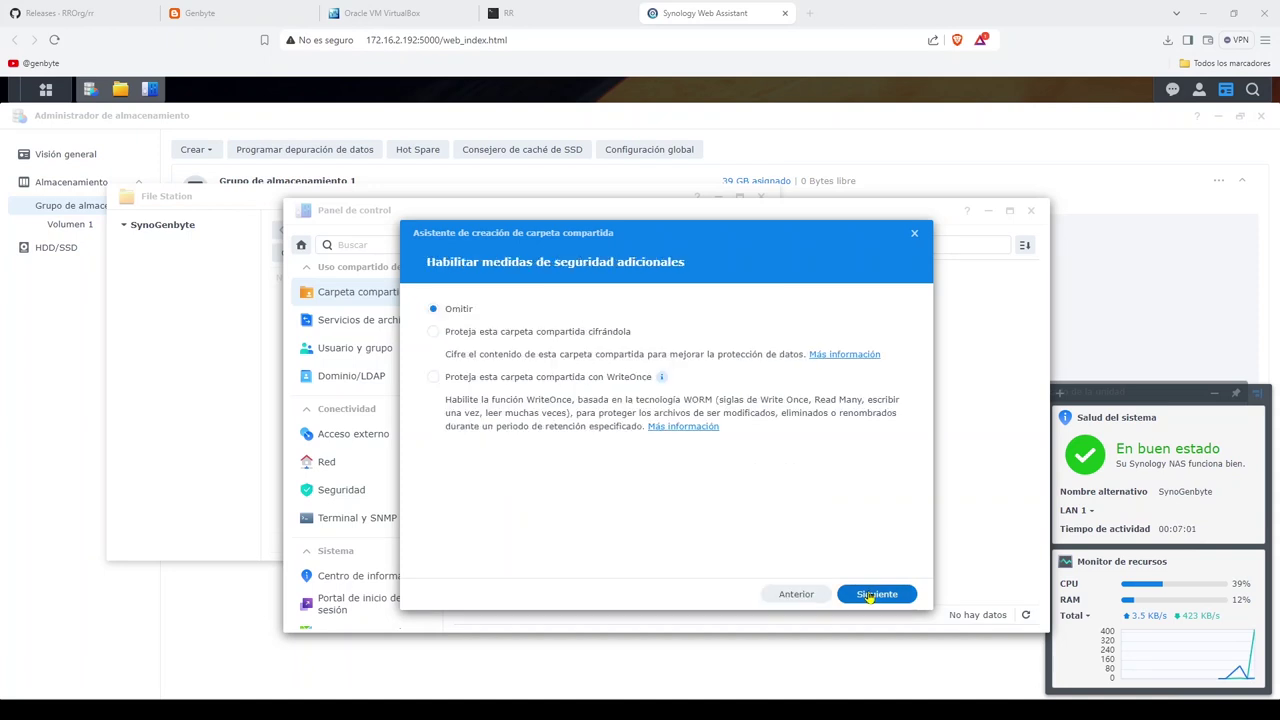
click(869, 595)
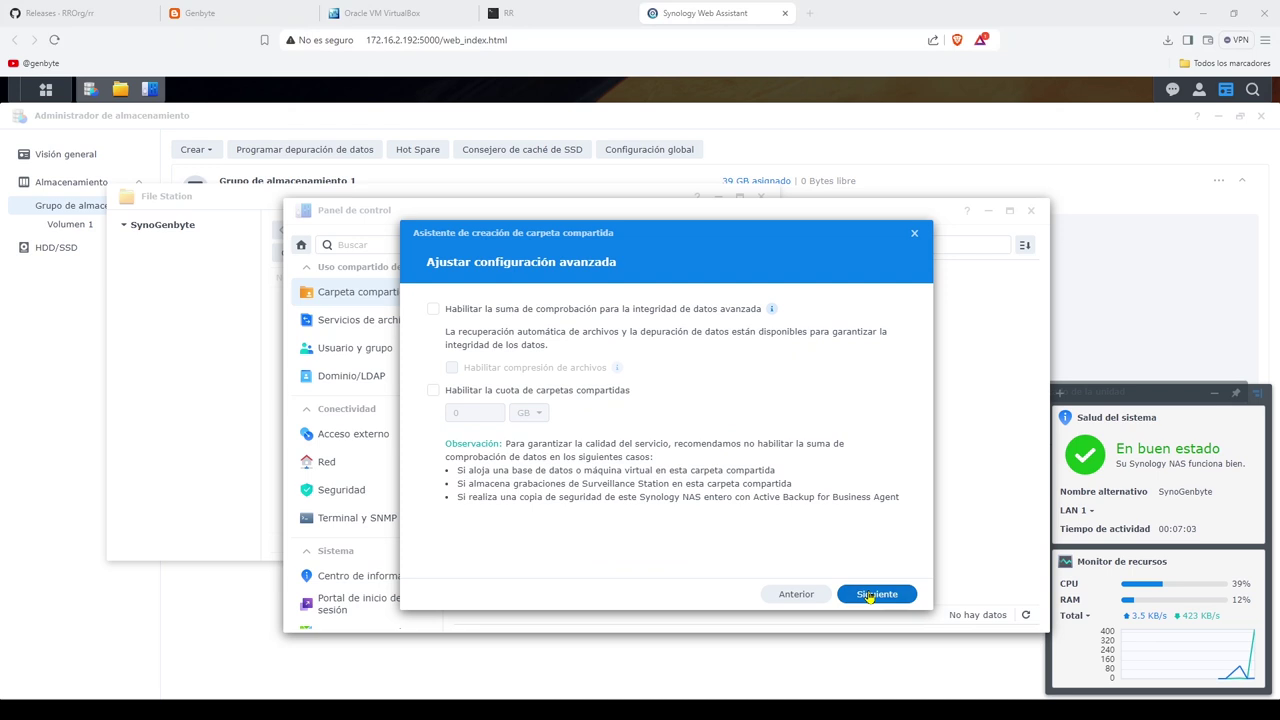
click(869, 595)
click(869, 595)
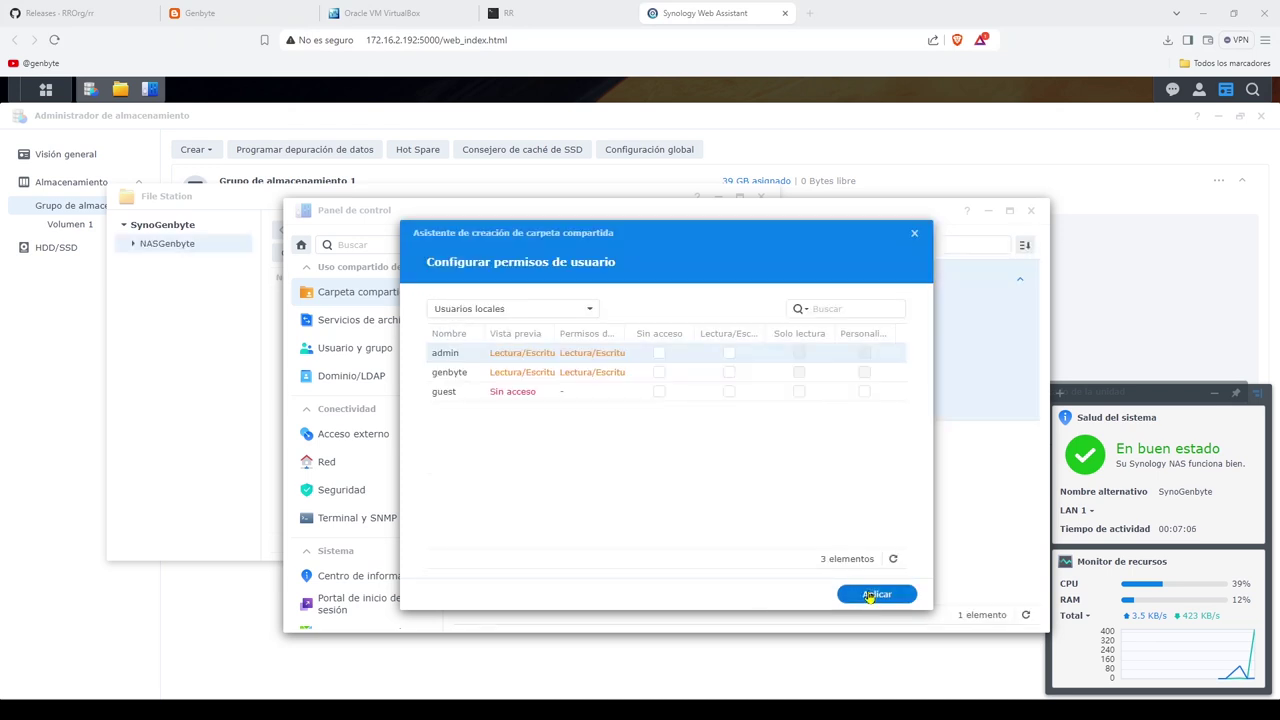
click(873, 595)
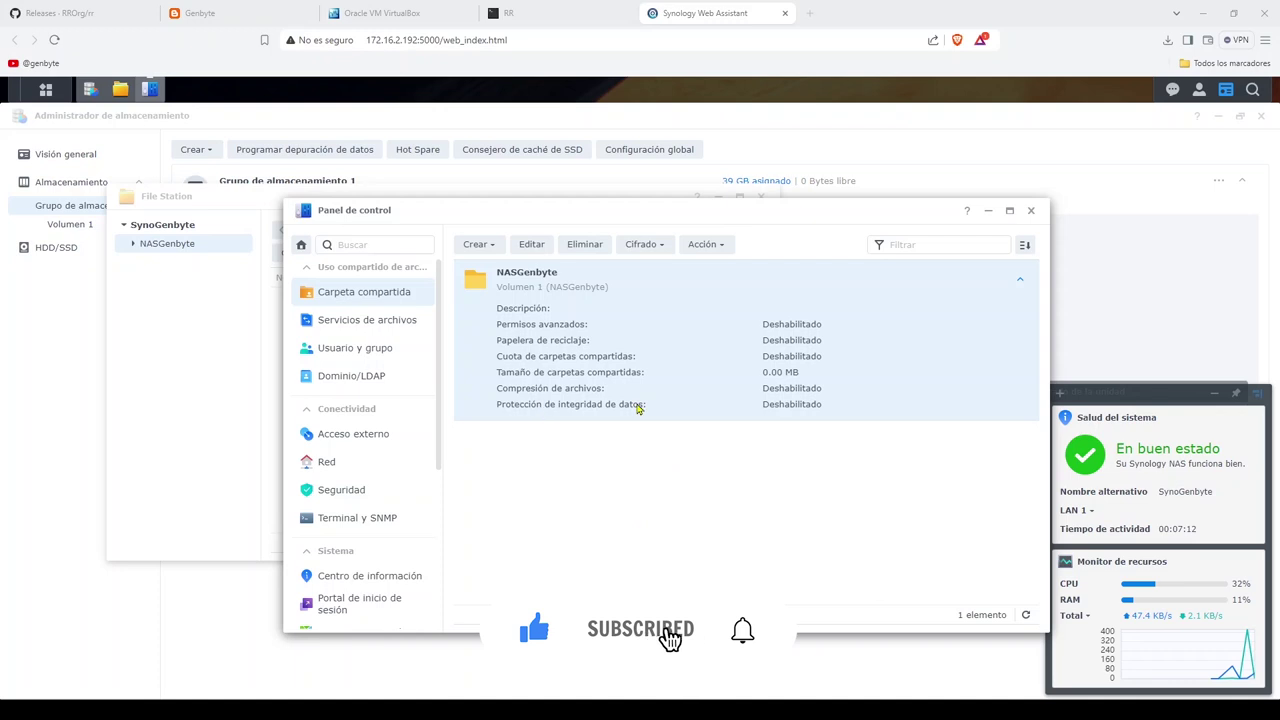
scroll(407, 376, down, 2)
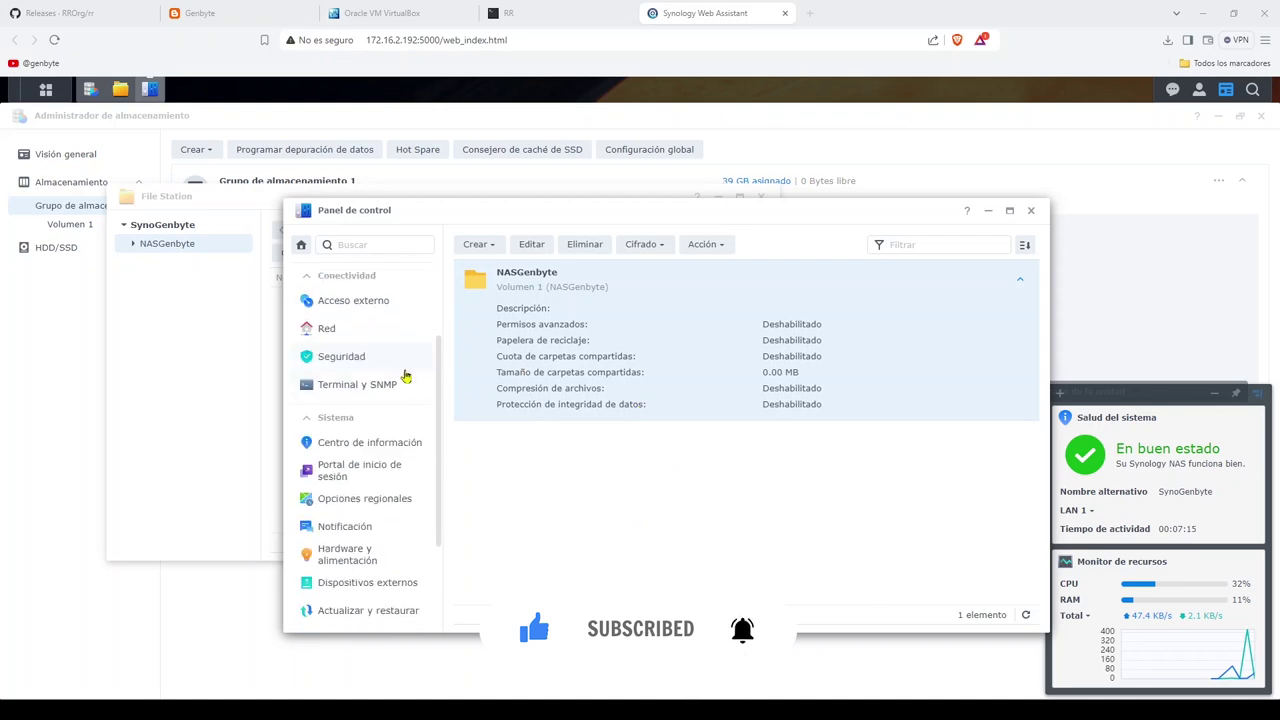
scroll(372, 416, up, 2)
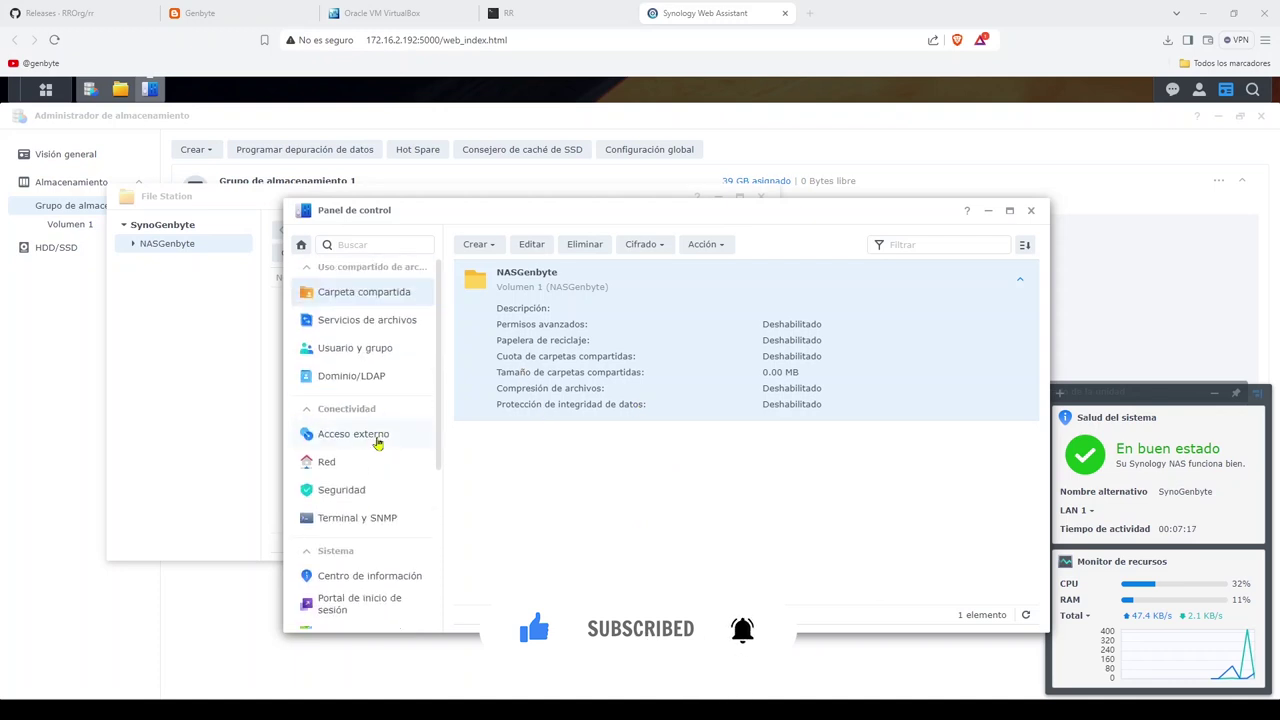
Step: Review the SMB settings under File Services and apply them unchanged
click(370, 321)
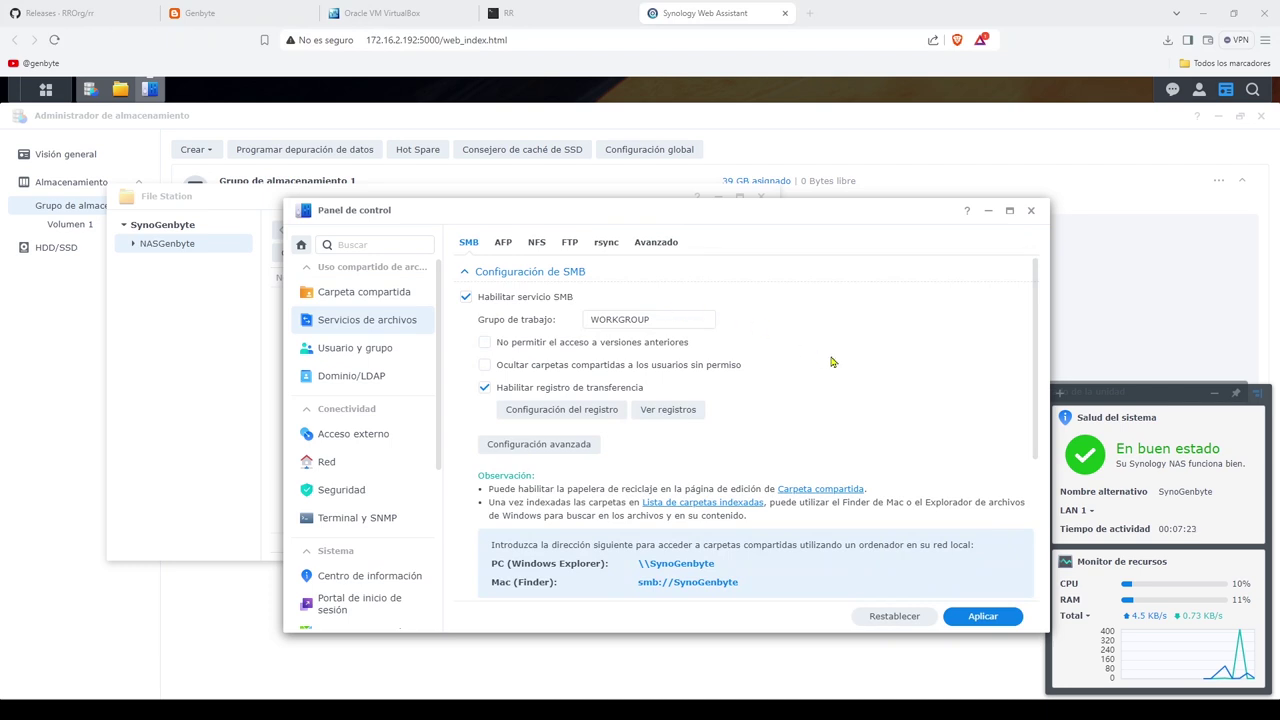
scroll(831, 359, down, 3)
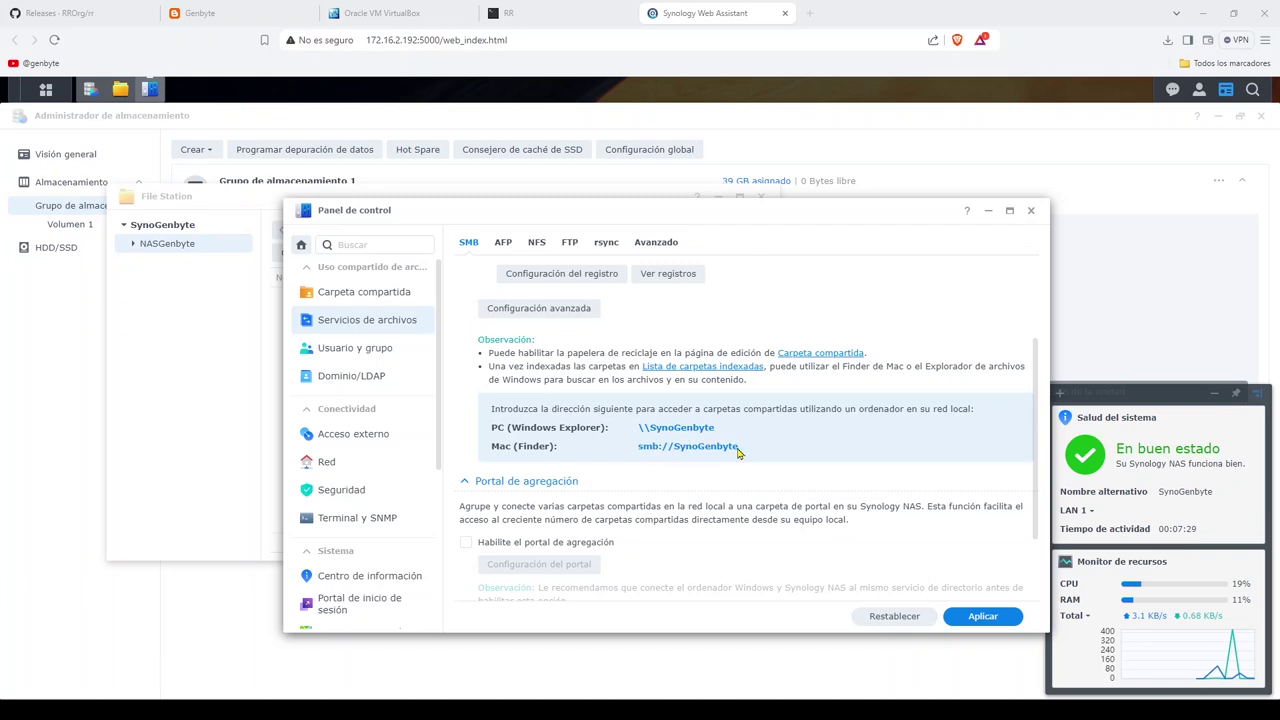
click(982, 616)
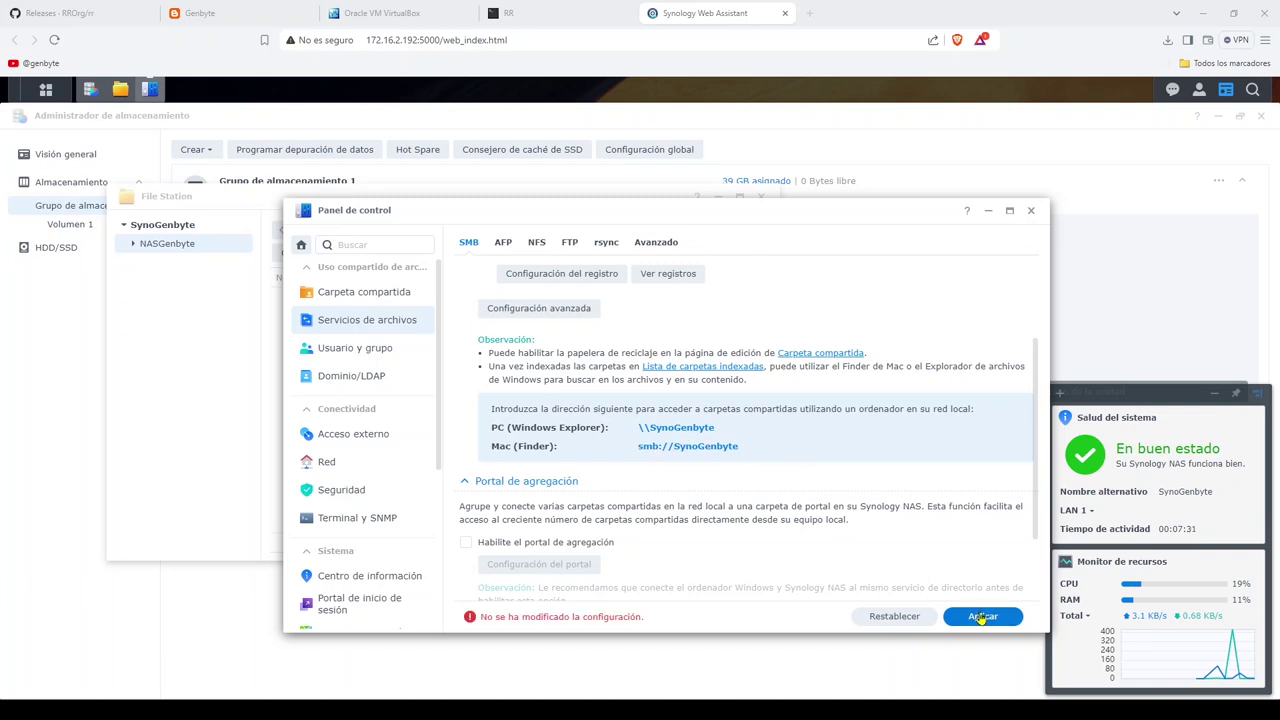
scroll(769, 461, up, 2)
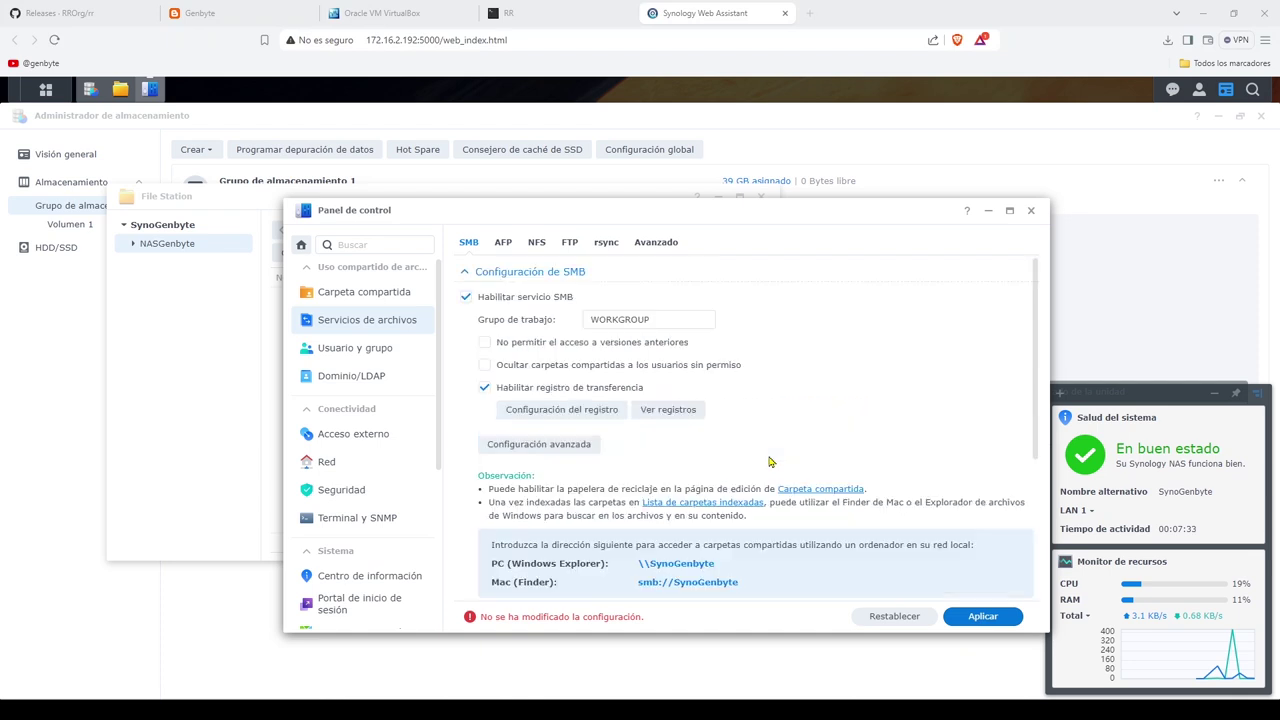
scroll(769, 461, down, 3)
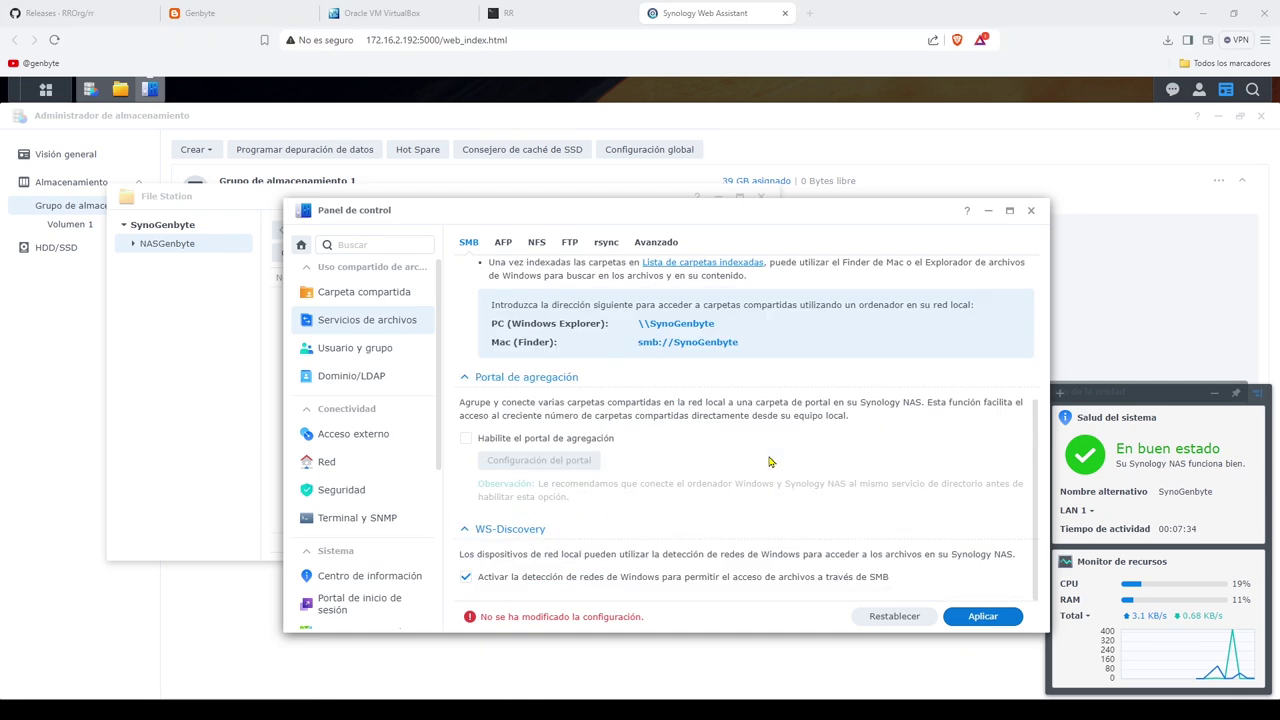
scroll(769, 461, up, 3)
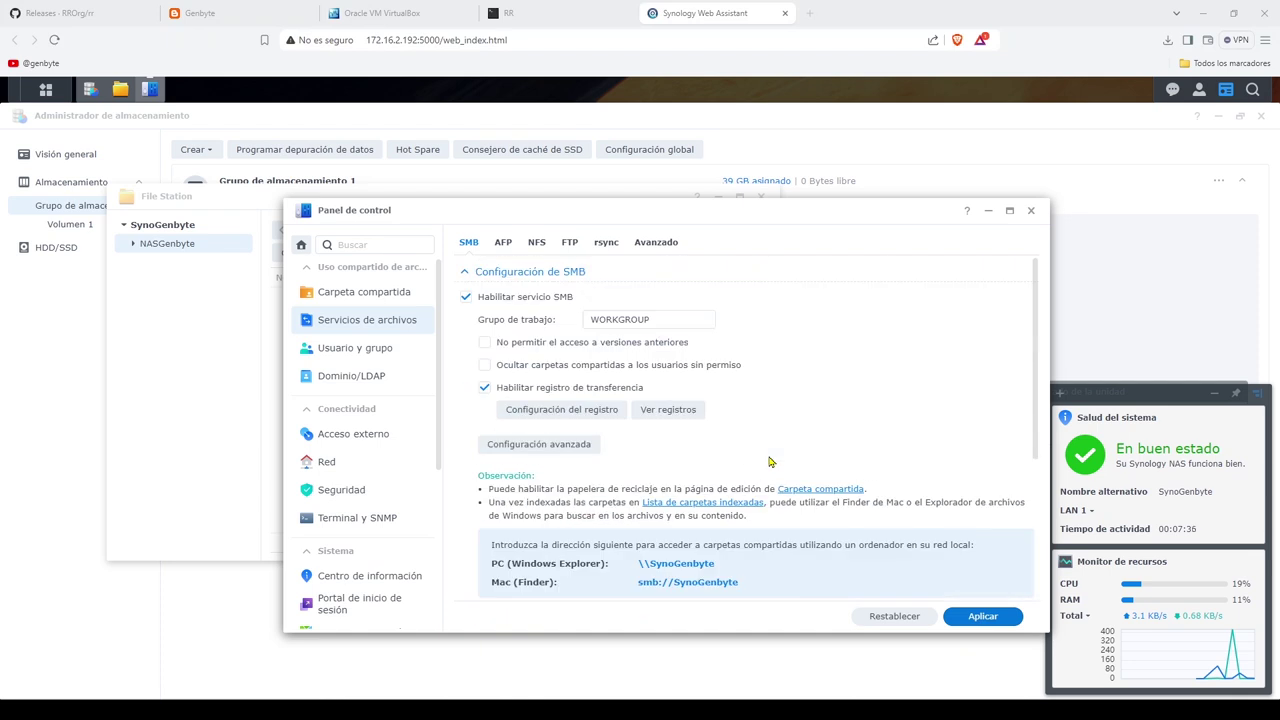
Step: Close Control Panel, File Station and Storage Manager
click(1031, 212)
click(761, 196)
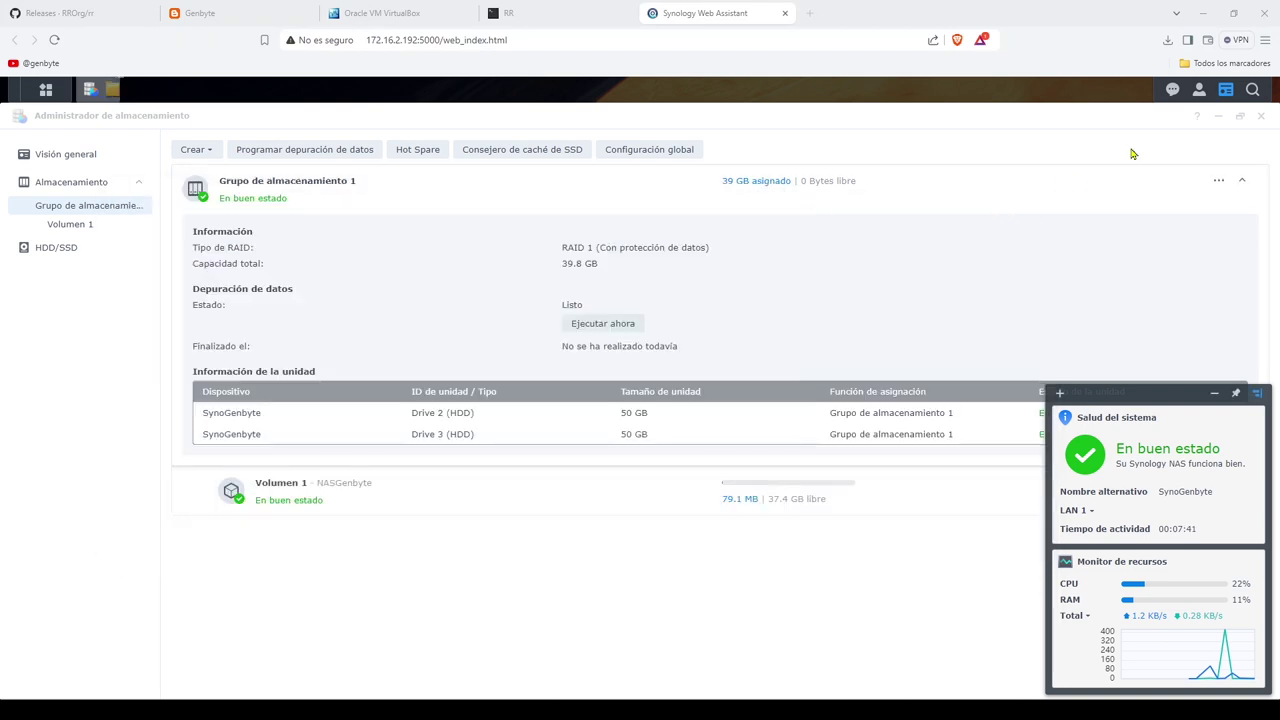
click(1261, 116)
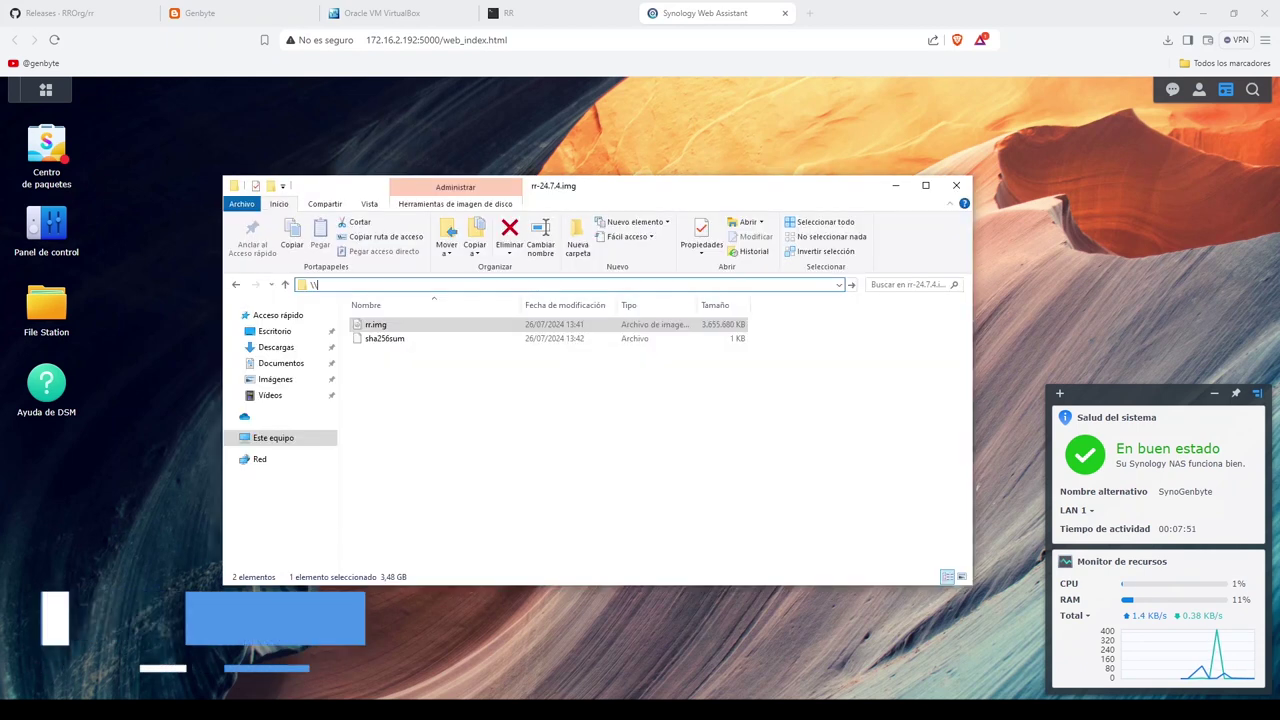
Step: Go to the network location \\synogenbyte from the Explorer address bar
text(\\syn)
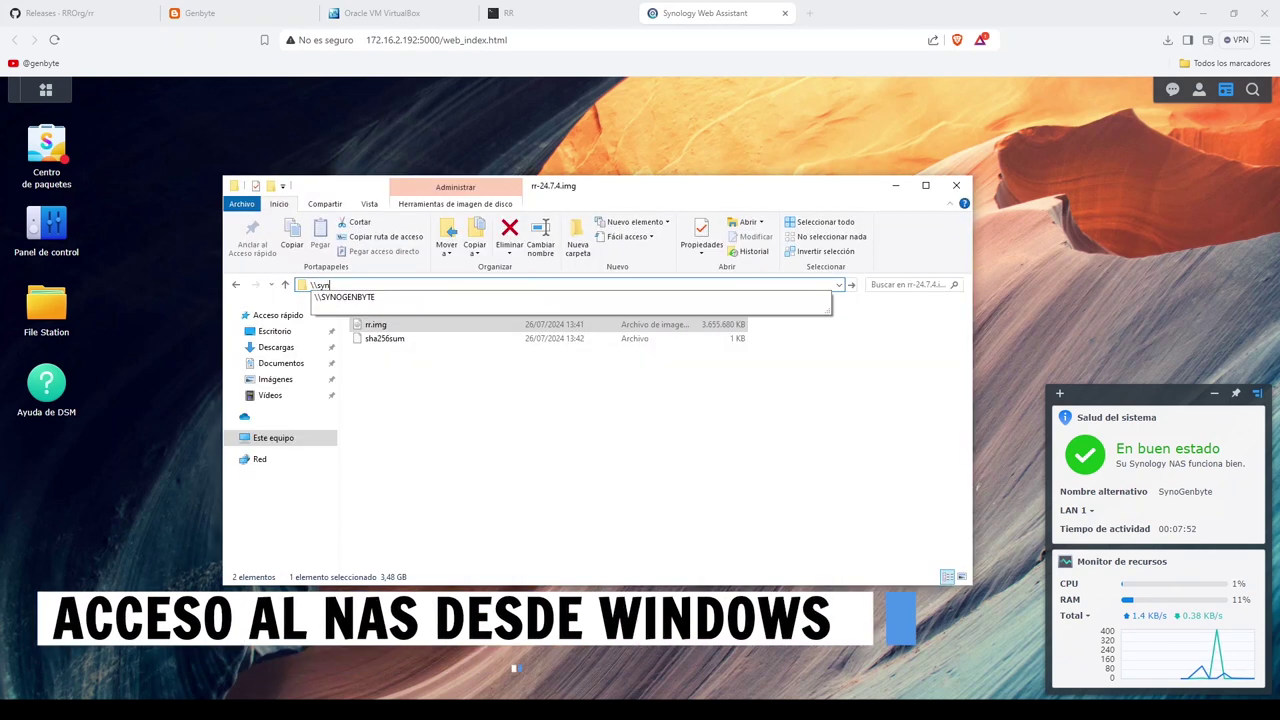
text(ogenbyte)
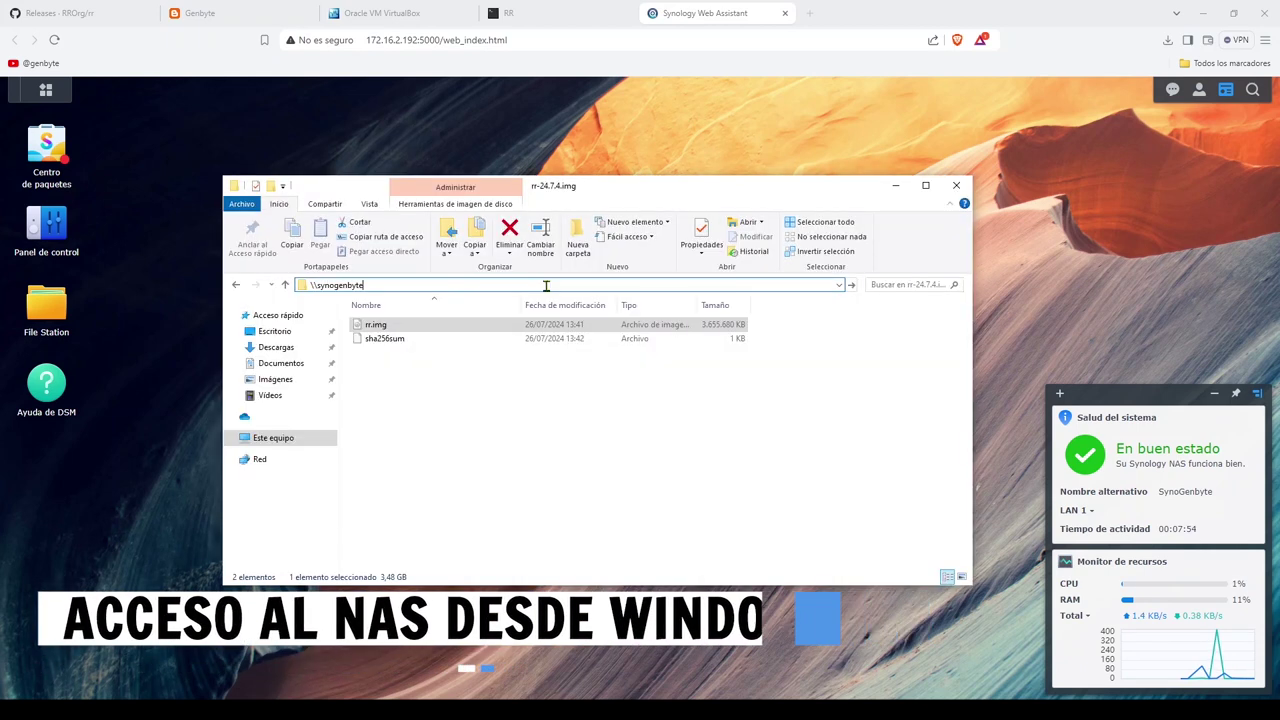
key(ctrl+a)
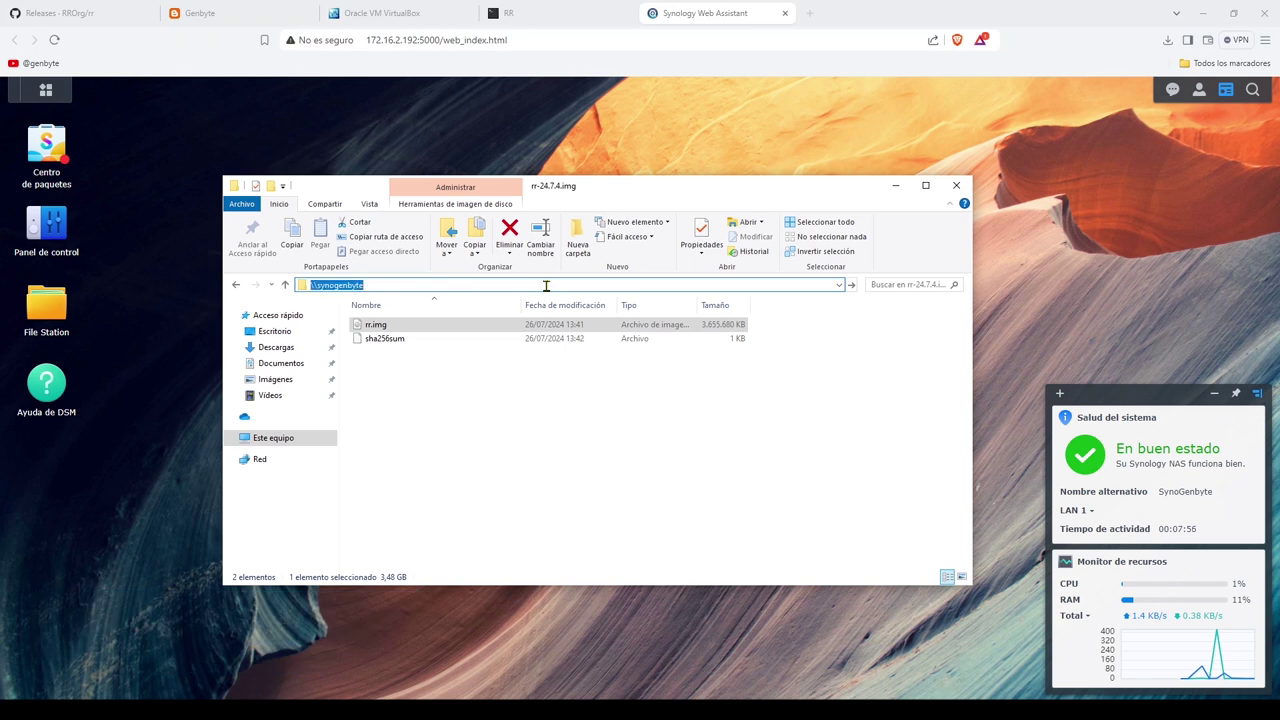
click(546, 286)
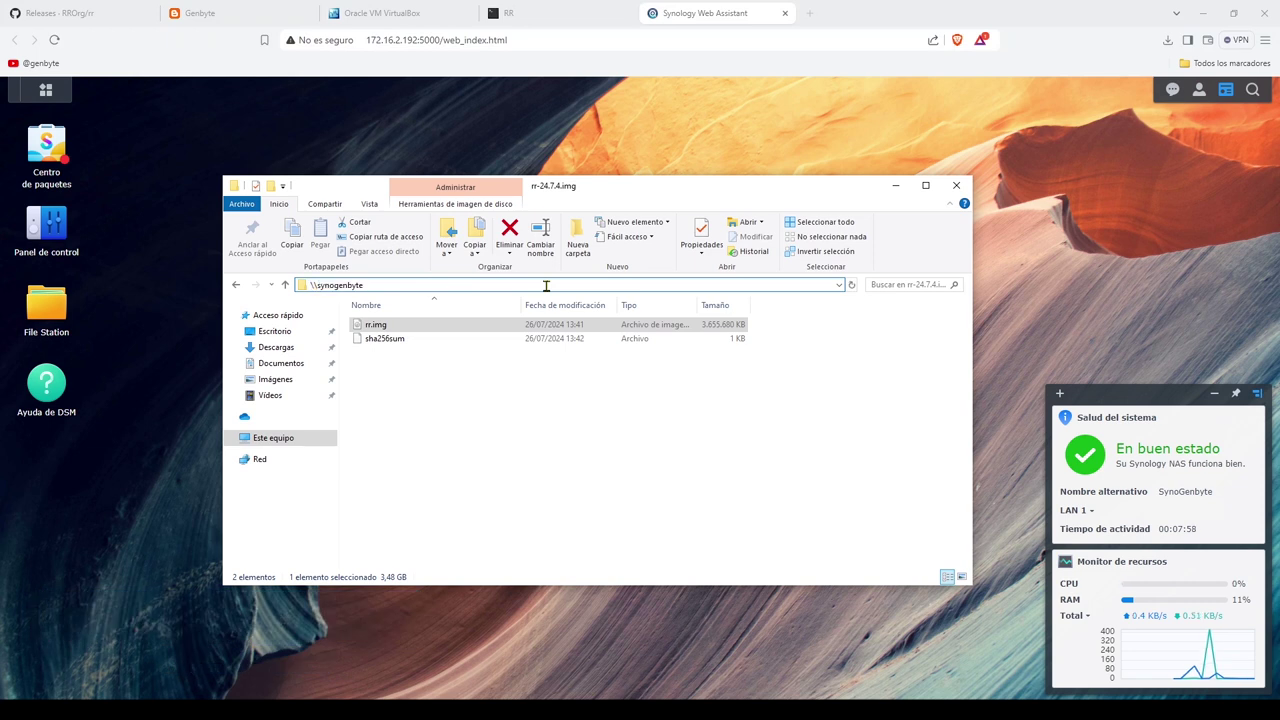
key(Return)
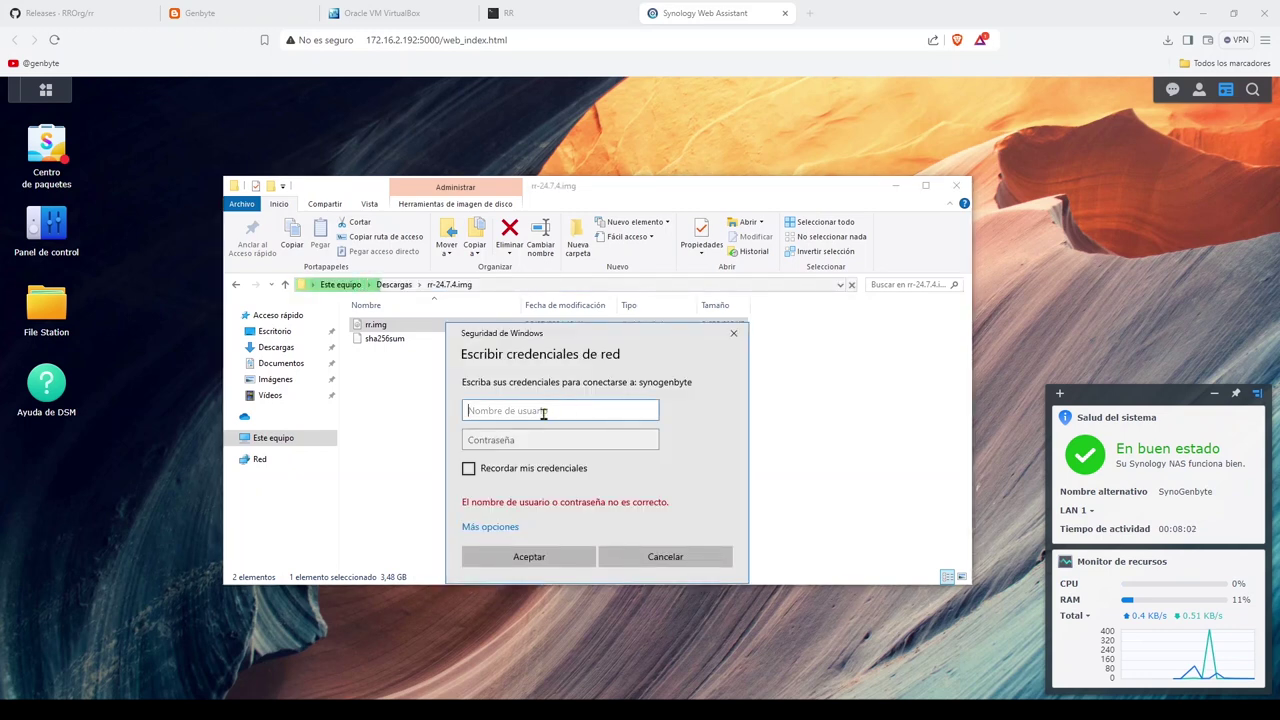
Step: Enter the NAS account user name and password and submit the credentials
key(Tab)
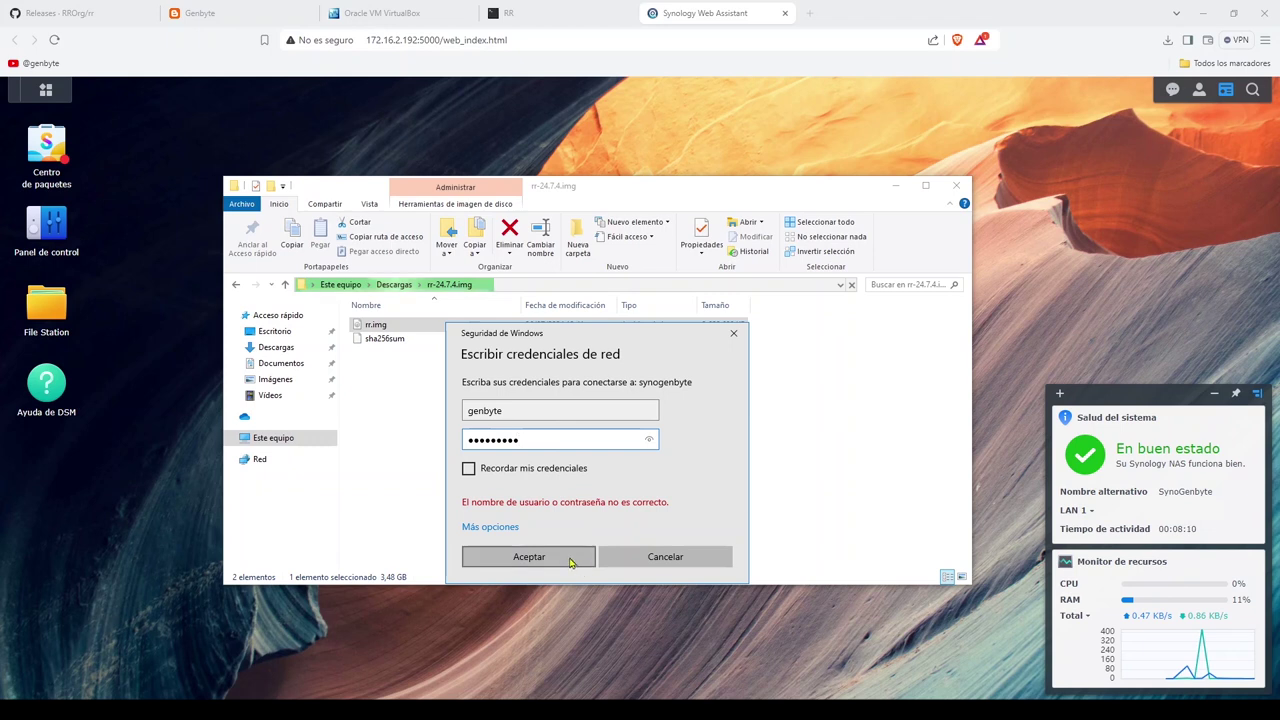
click(571, 563)
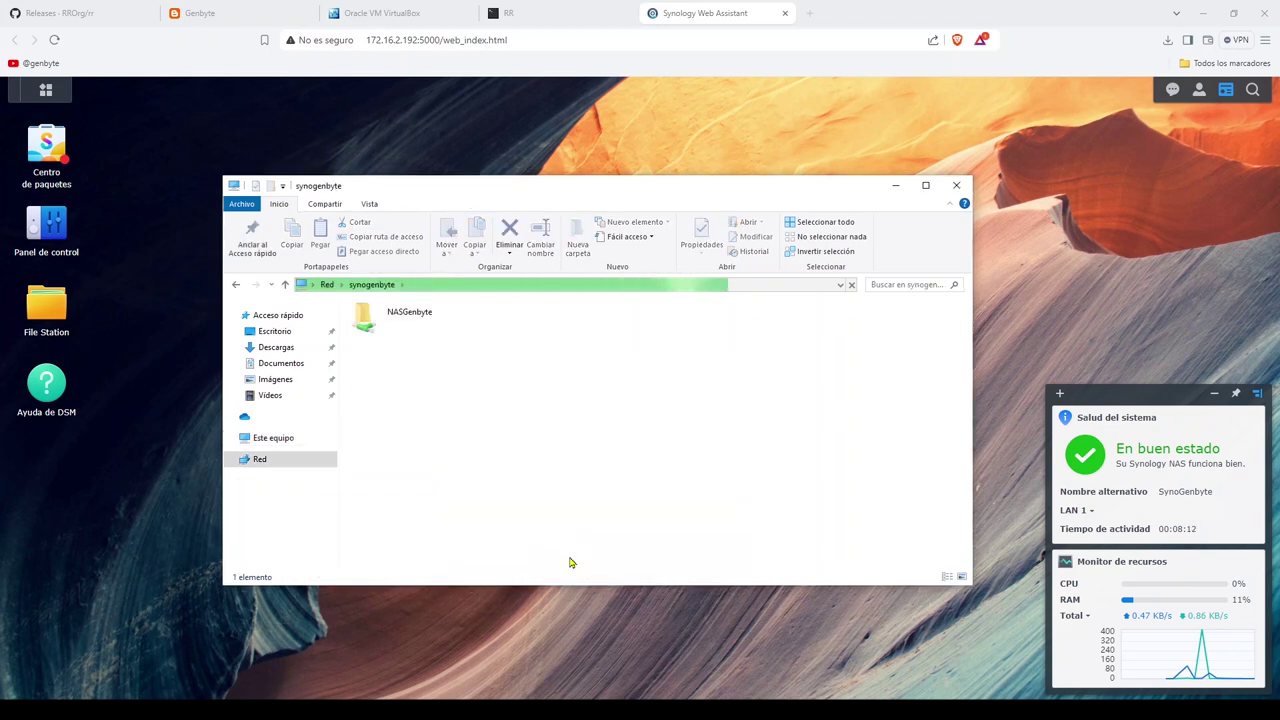
Step: Create a new folder named IT inside the NASGenbyte share
double_click(421, 321)
right_click(477, 415)
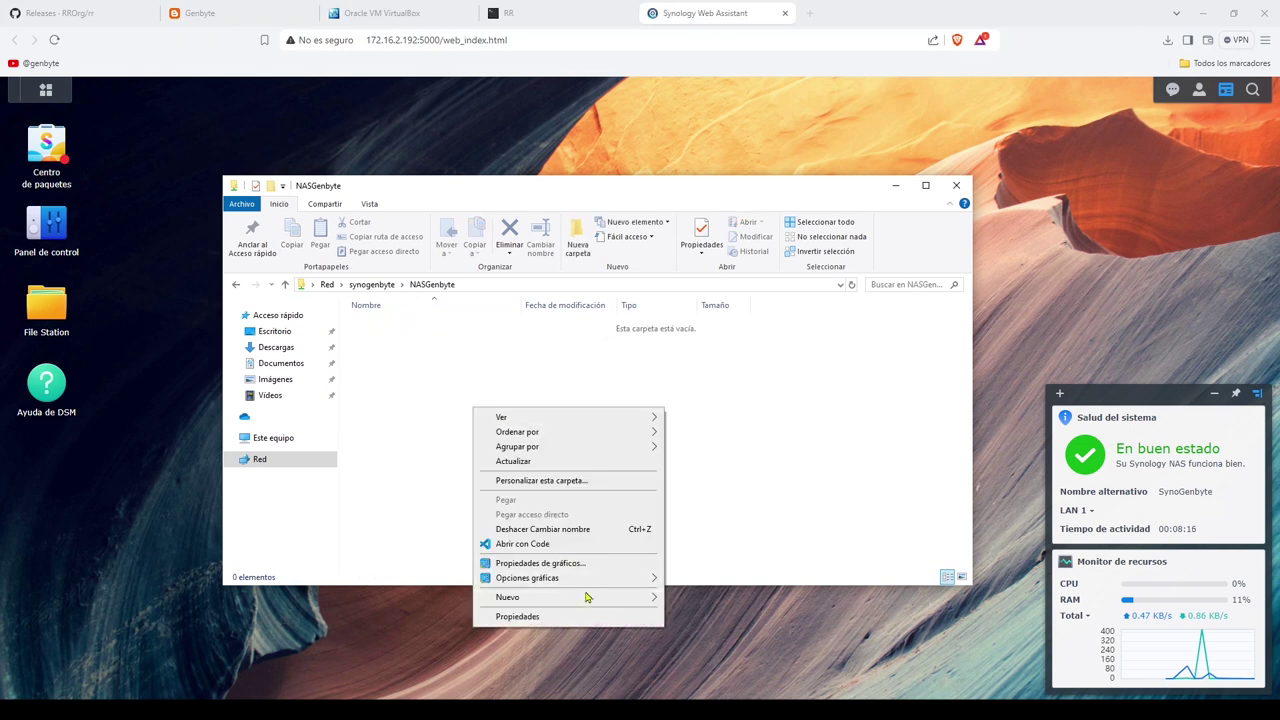
mouse_move(588, 596)
click(698, 386)
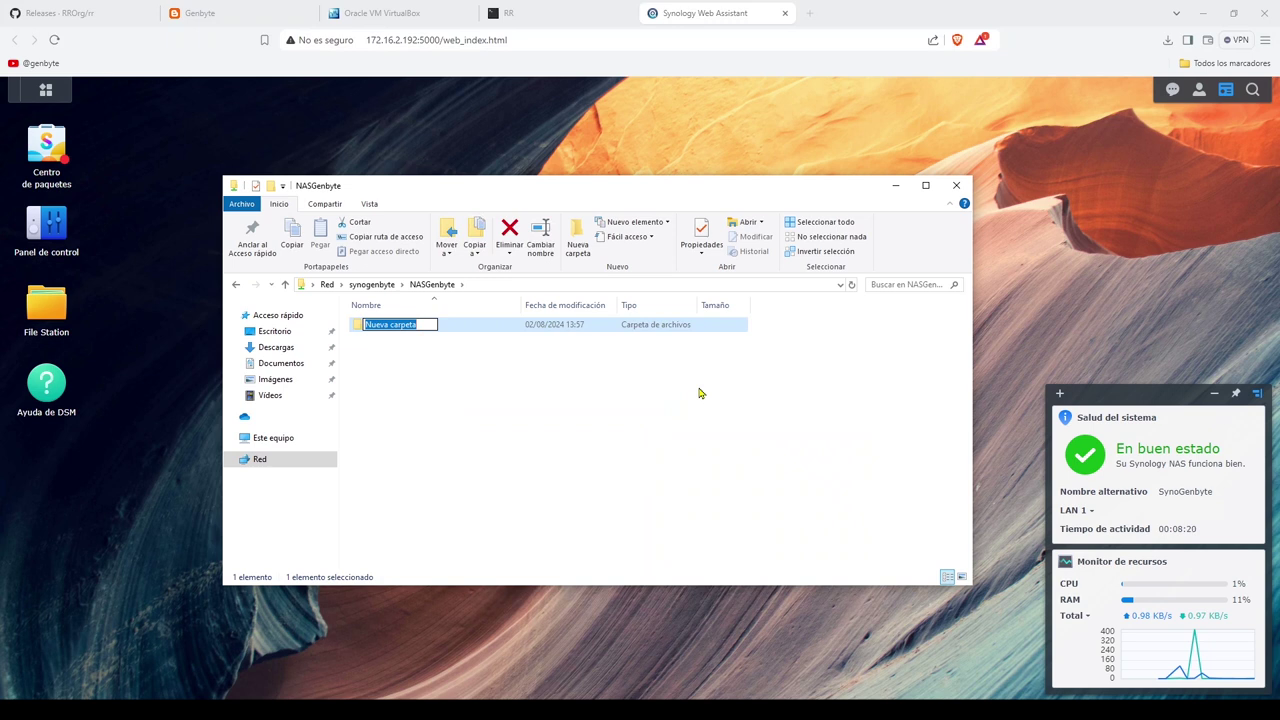
text(IT)
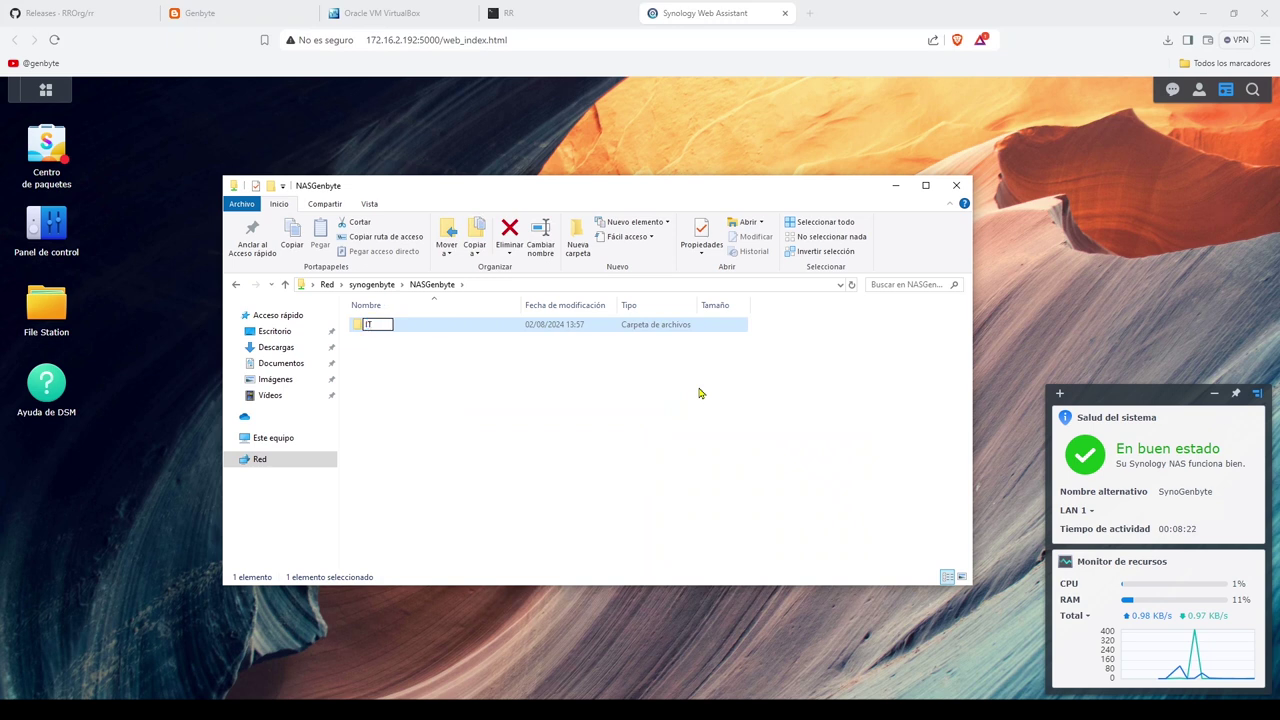
key(Return)
Step: Add an empty text file hola mundo!.txt inside IT, then close Explorer
double_click(397, 332)
right_click(467, 438)
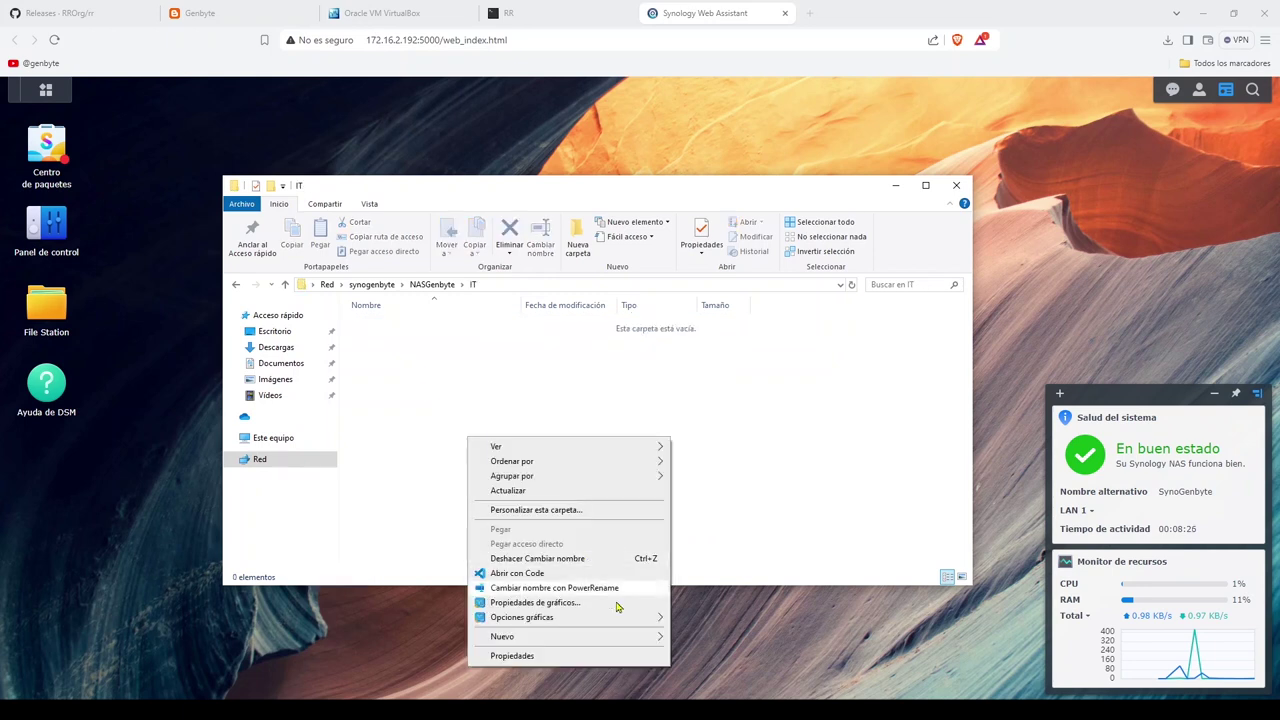
mouse_move(640, 641)
click(722, 627)
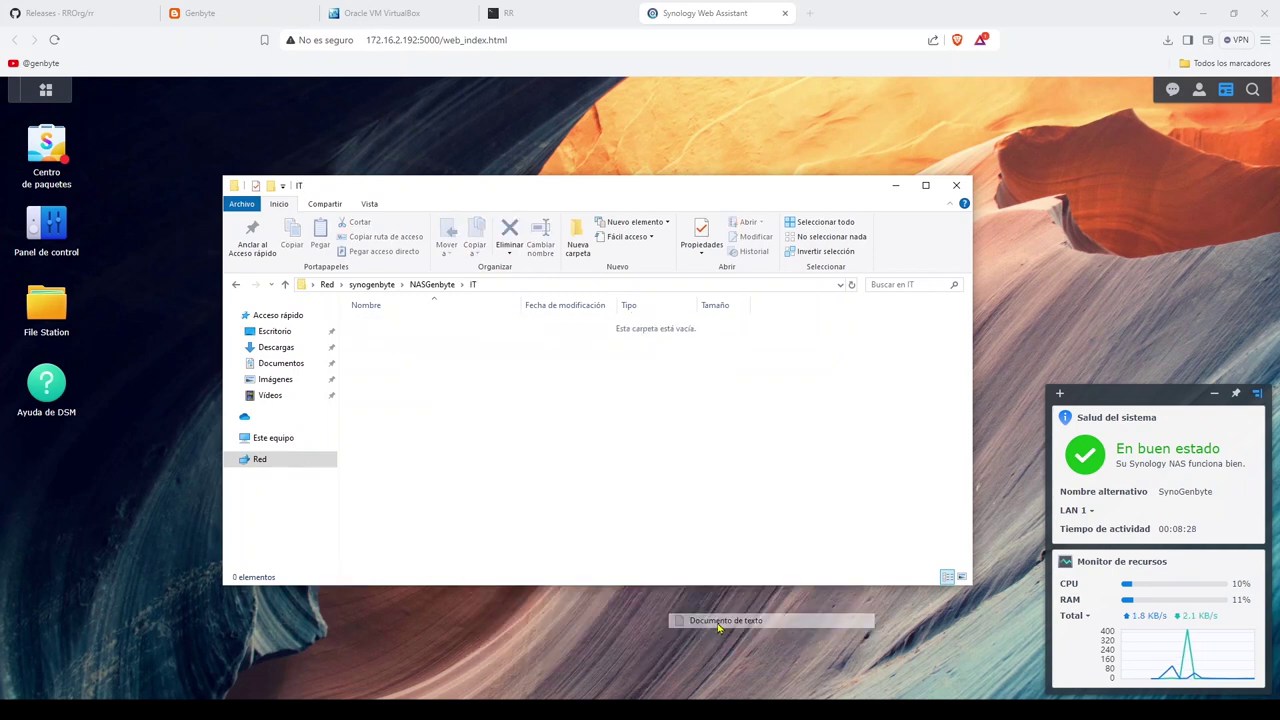
text(hola muno.txt)
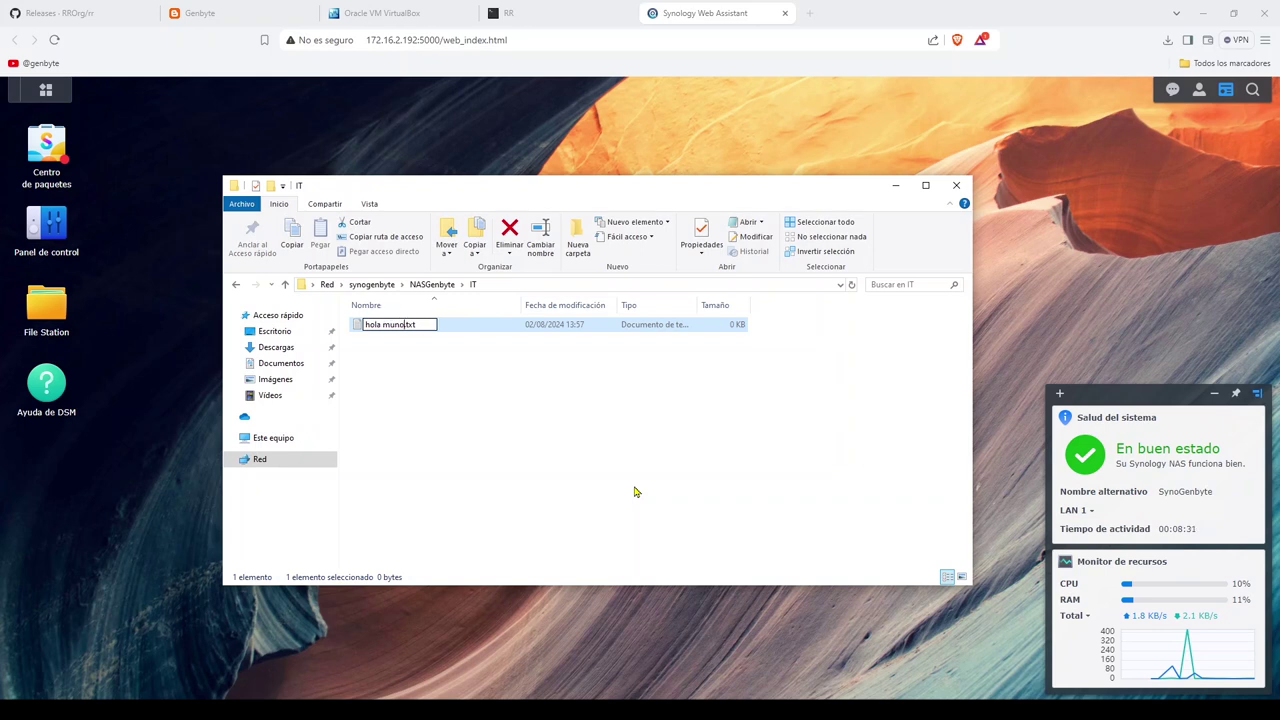
key(BackSpace)
text(do!)
click(626, 477)
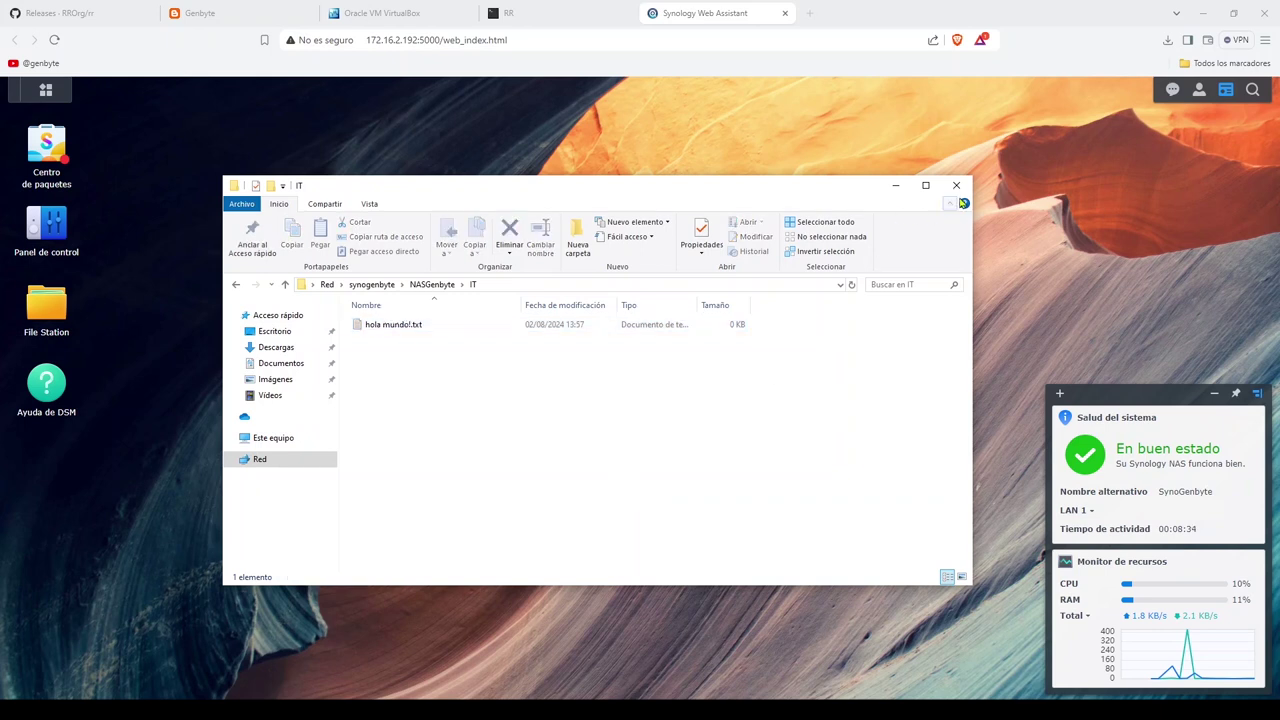
click(957, 186)
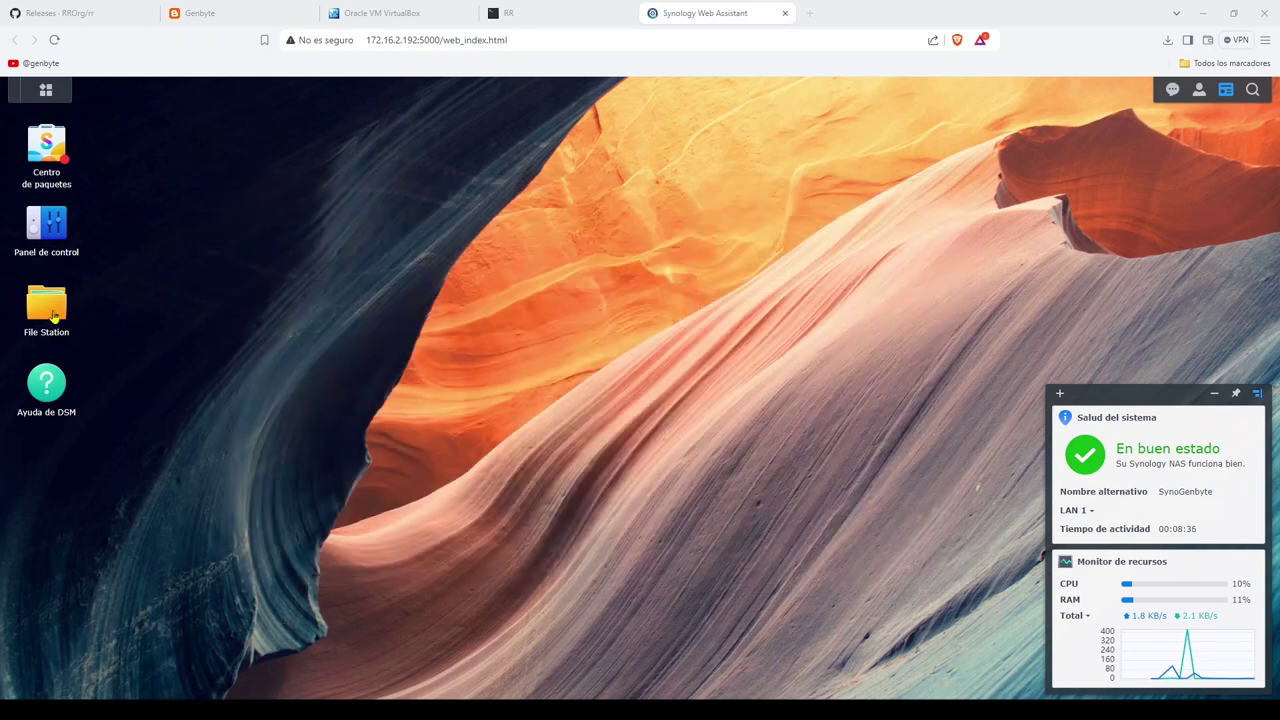
Step: In File Station, confirm hola mundo!.txt is inside the IT folder
click(54, 316)
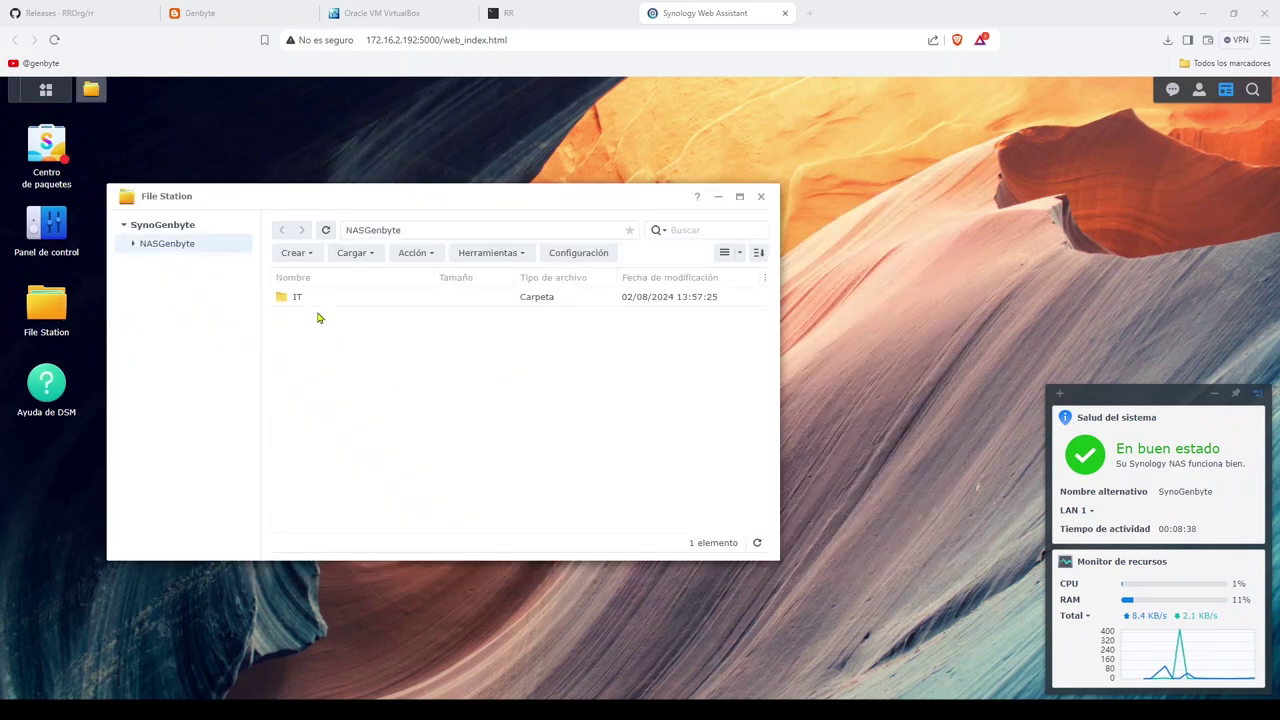
double_click(297, 297)
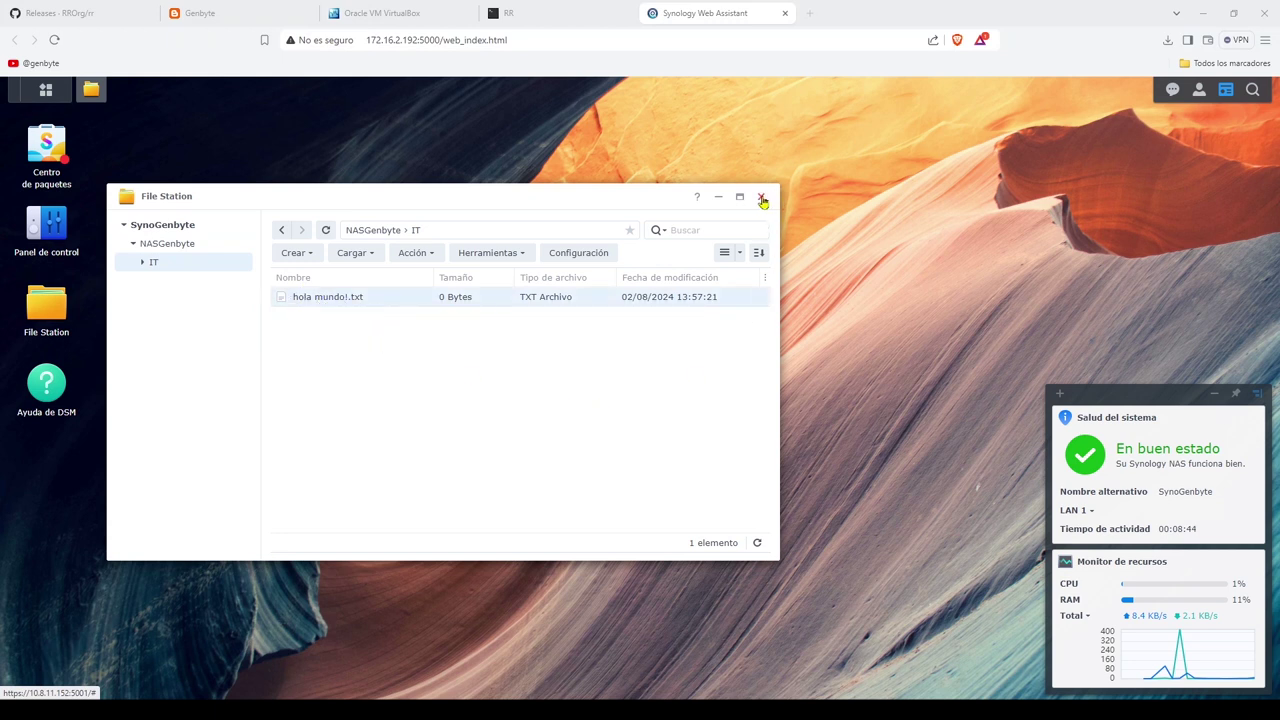
click(150, 246)
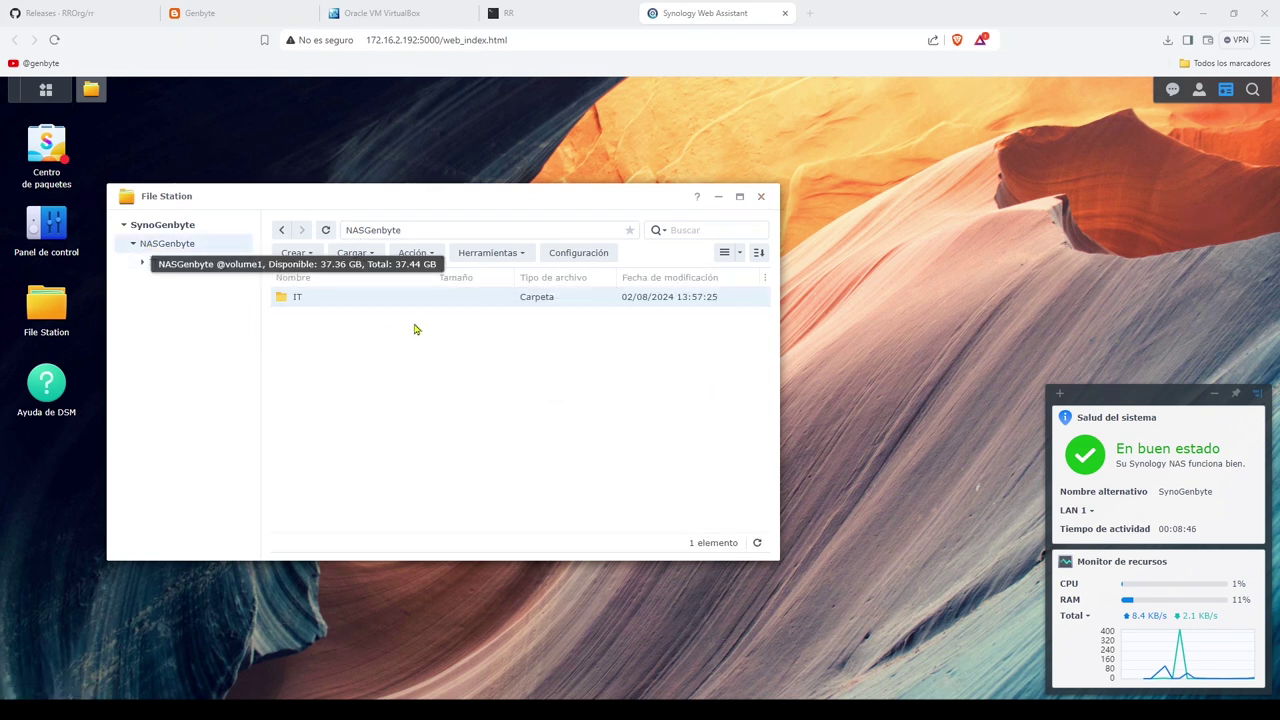
Step: Create a new folder named Admin in the NASGenbyte share
click(296, 252)
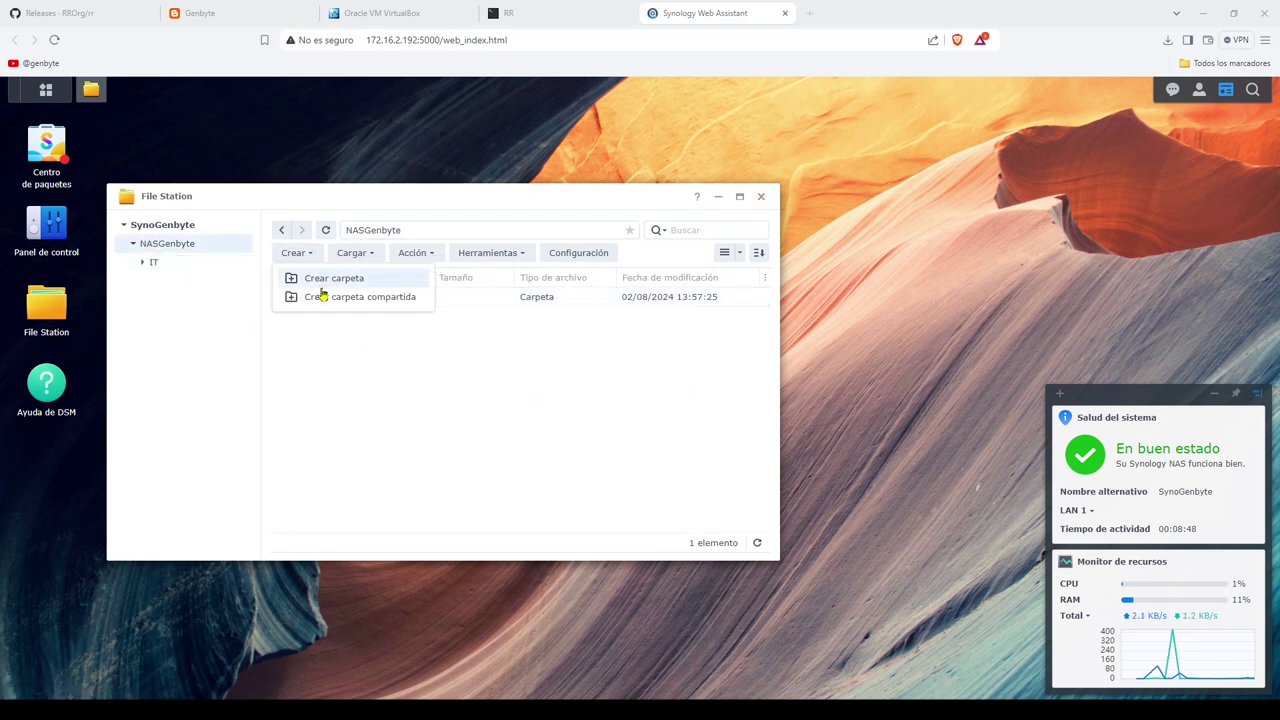
click(334, 279)
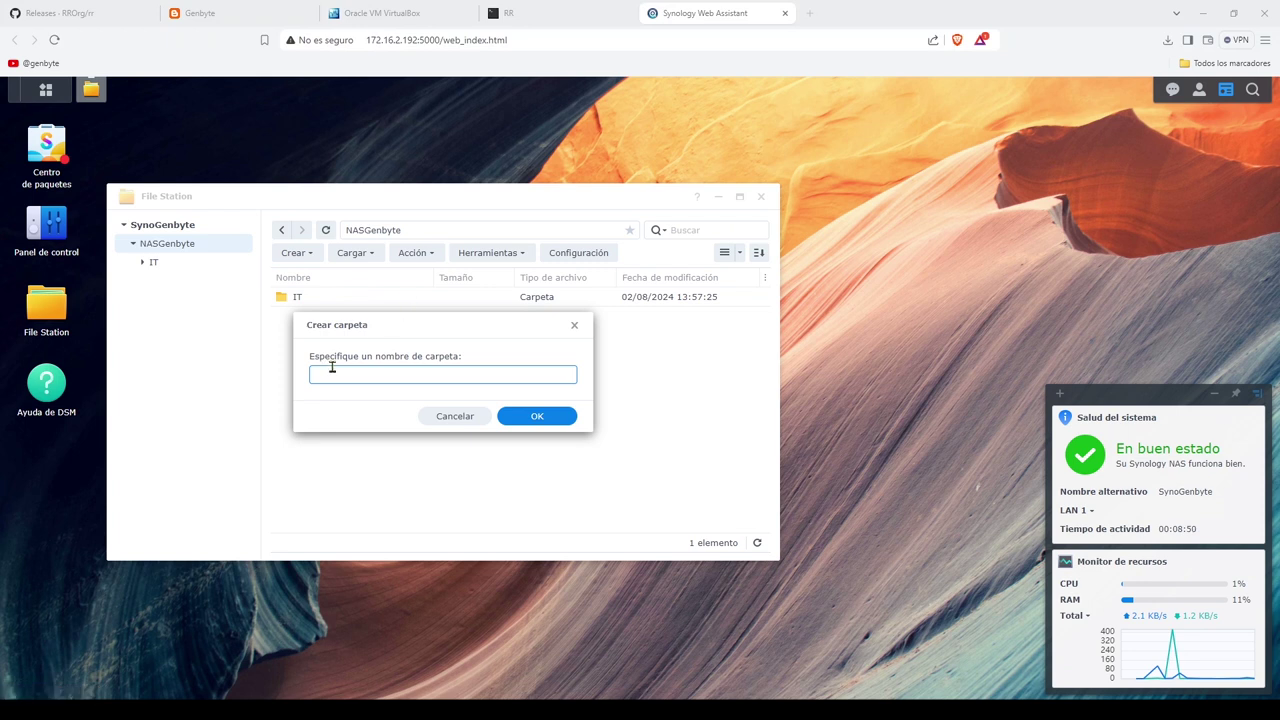
text(Admin)
click(545, 415)
click(371, 402)
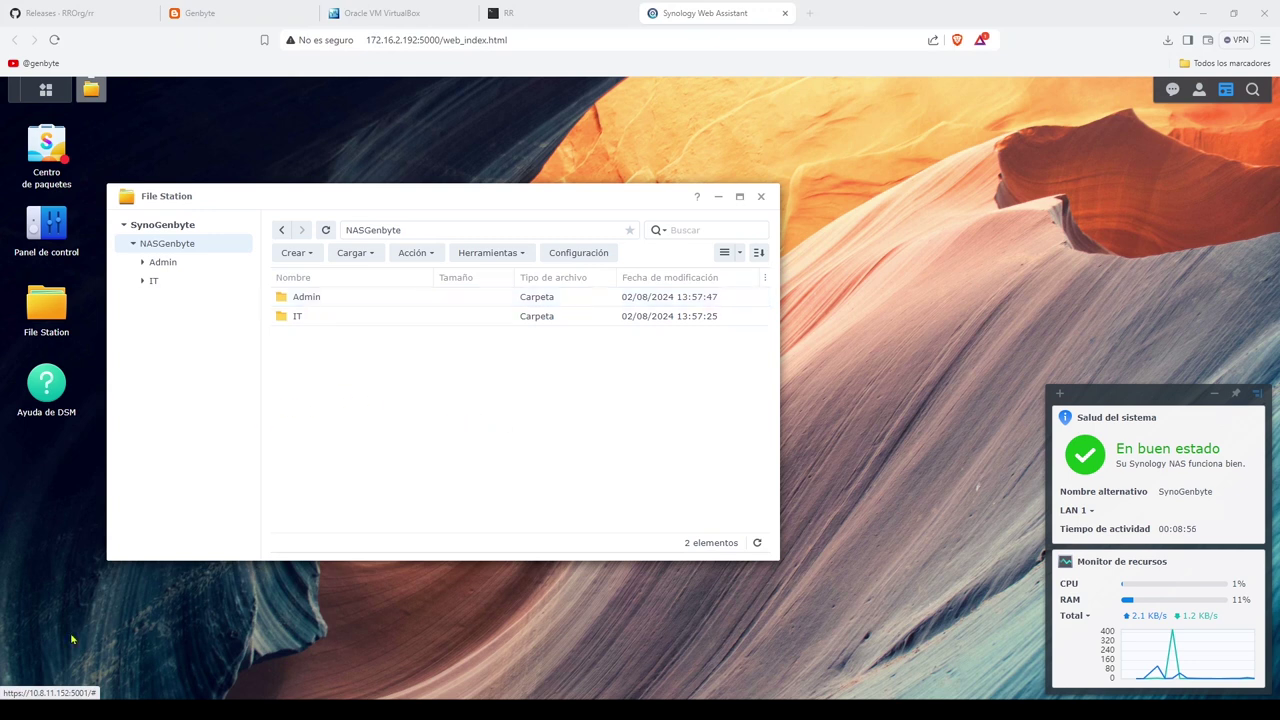
Step: Open \\synogenbyte in a new Explorer window and navigate to NASGenbyte > Admin
key(super+e)
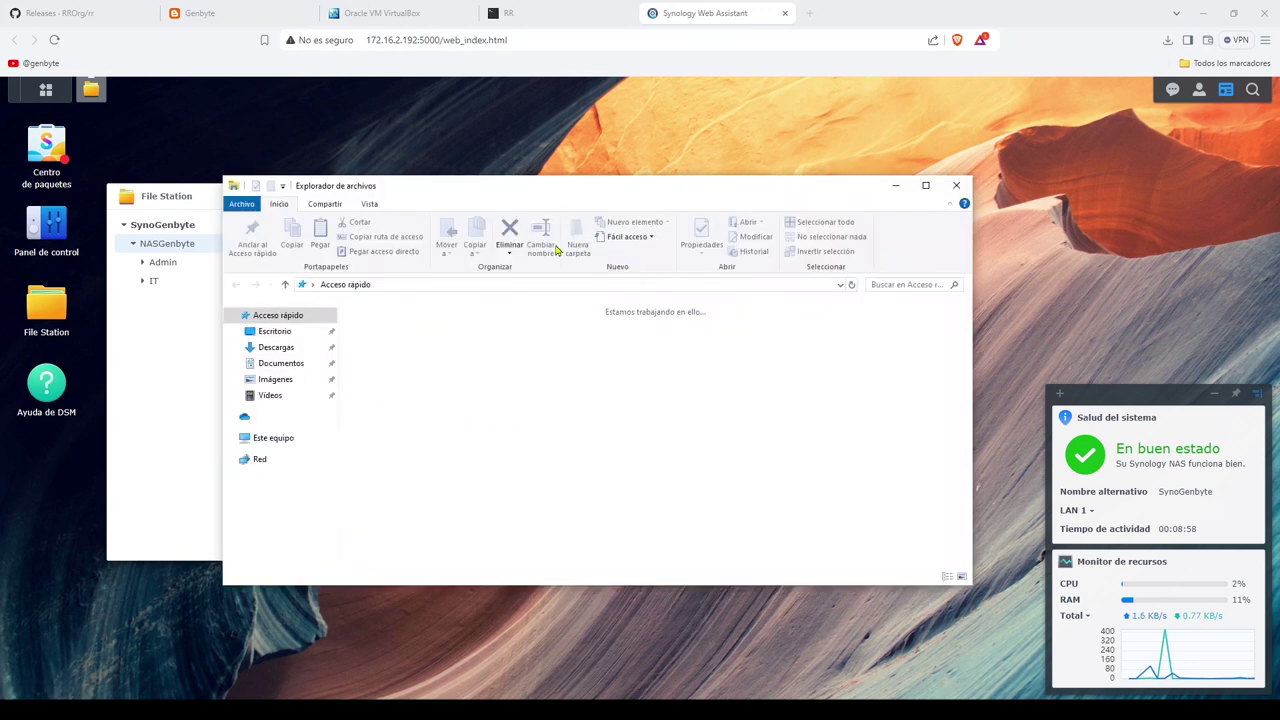
click(531, 287)
text(\\)
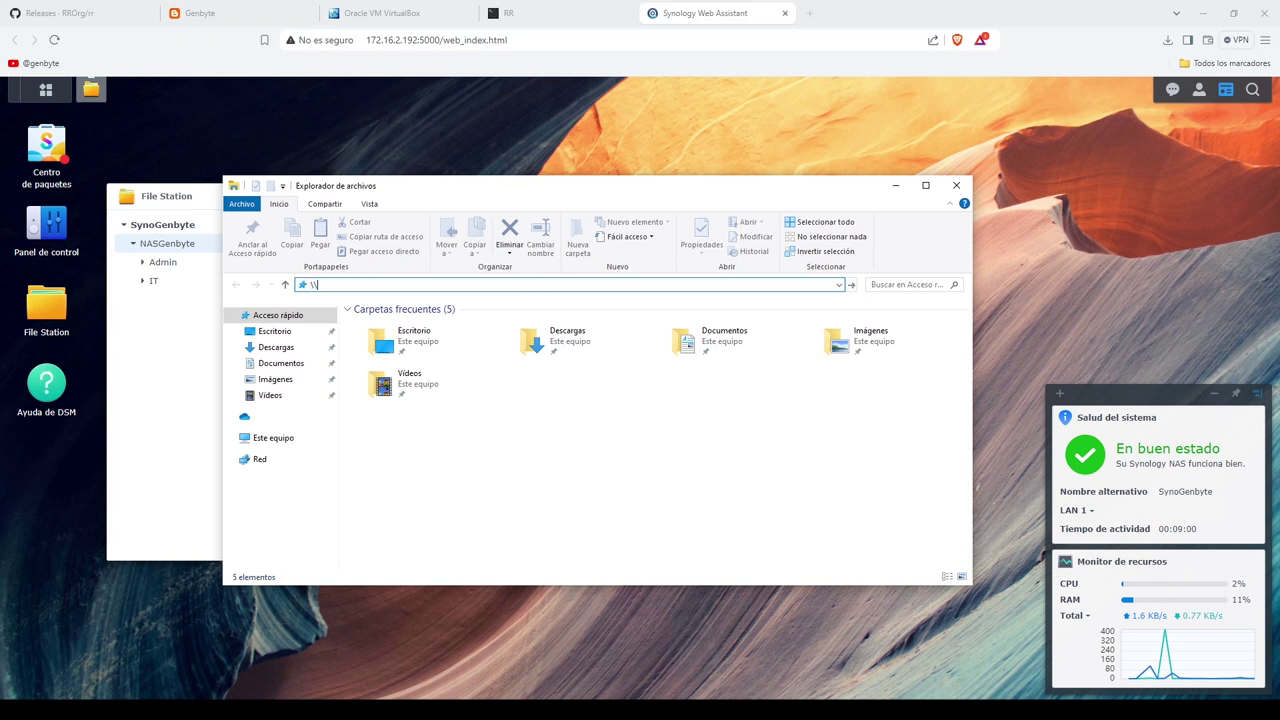
text(synogenbyte)
key(Return)
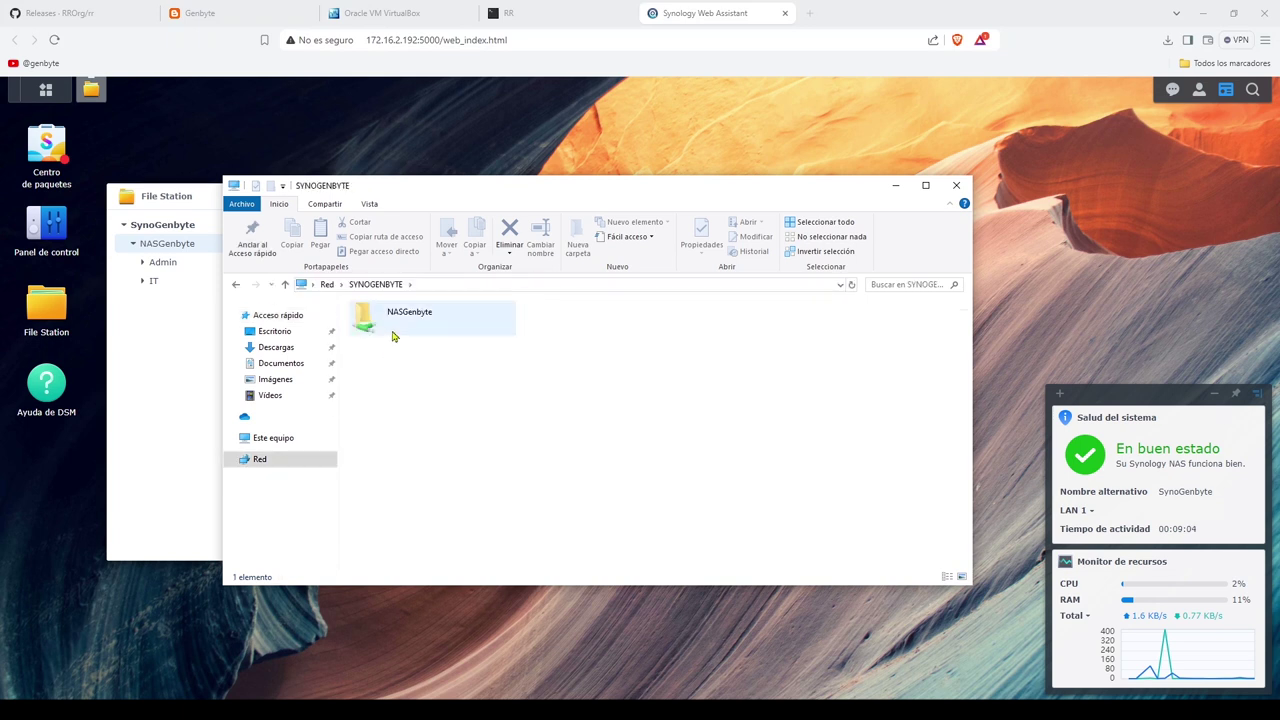
double_click(389, 330)
click(372, 330)
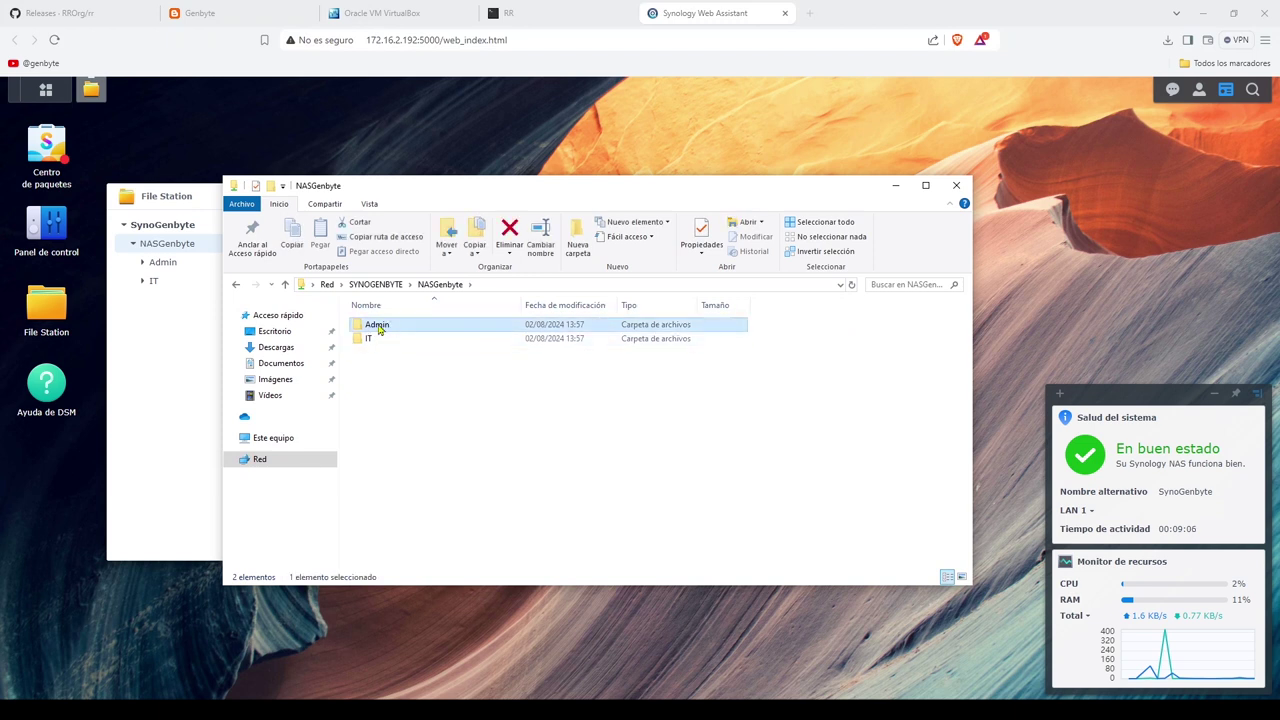
double_click(379, 330)
Step: Create an empty test.txt in the Admin folder, then close Explorer
right_click(470, 379)
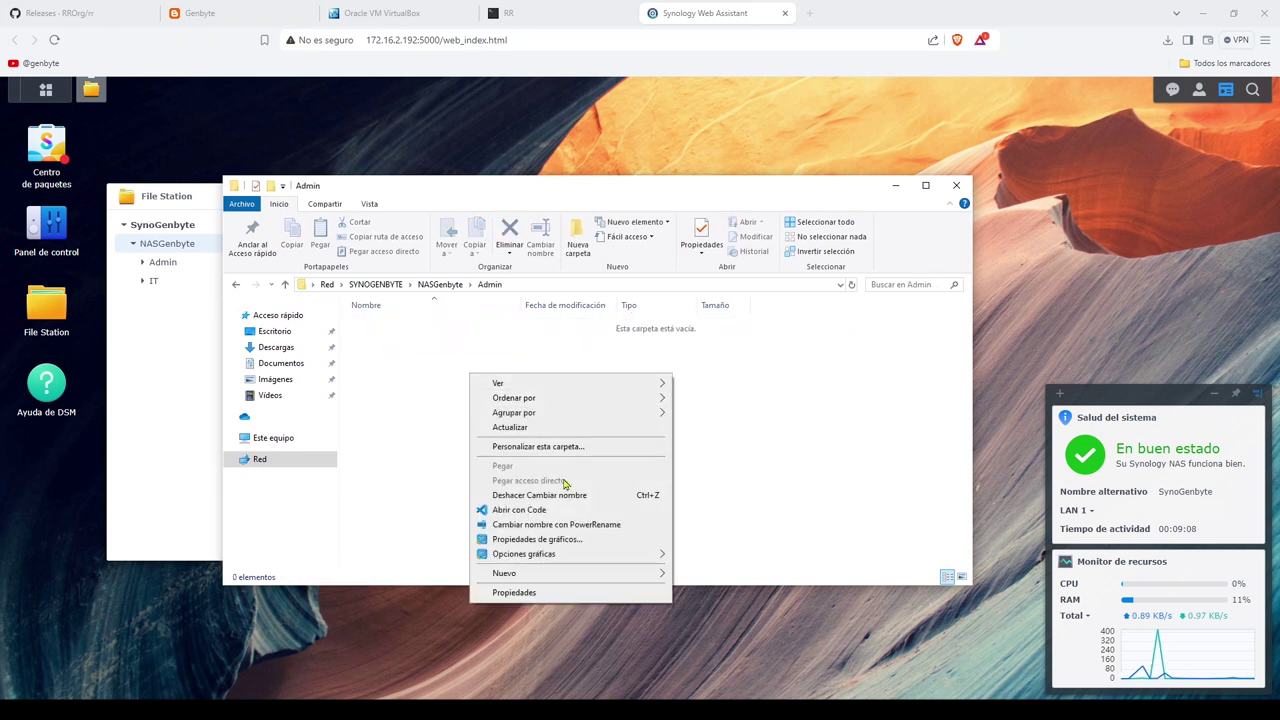
mouse_move(610, 573)
click(731, 557)
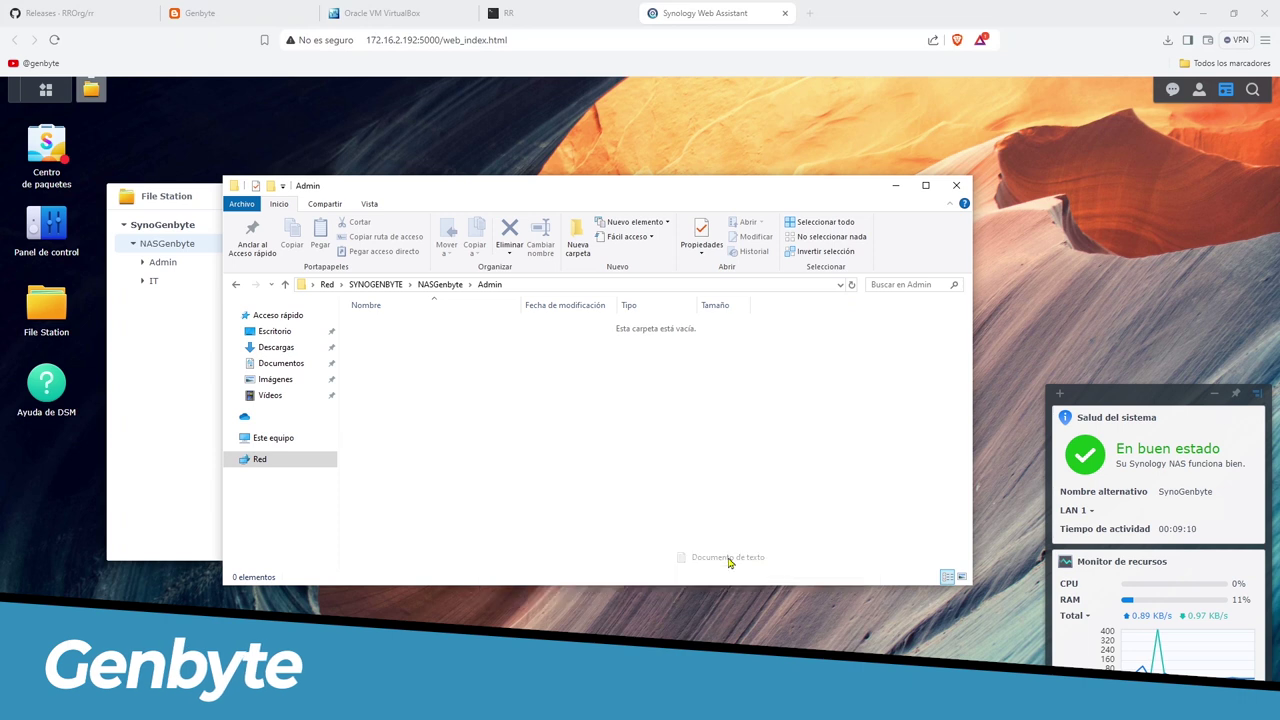
text(test.txt)
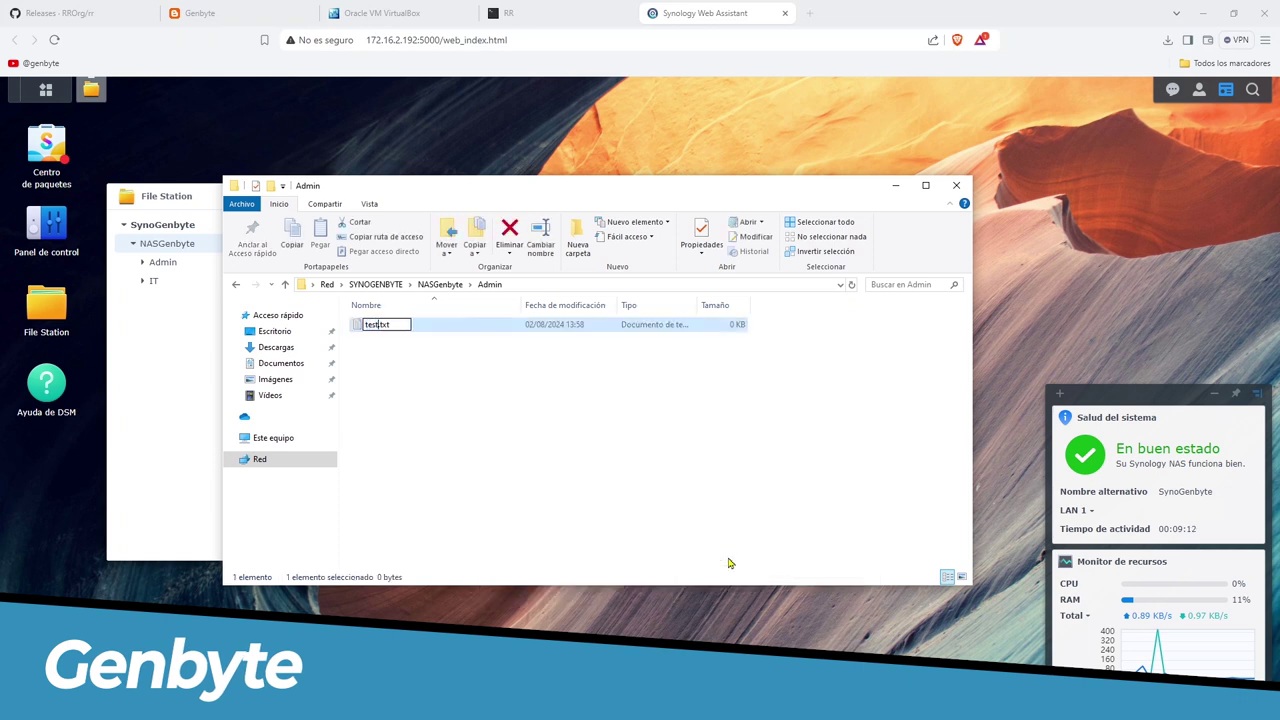
key(Return)
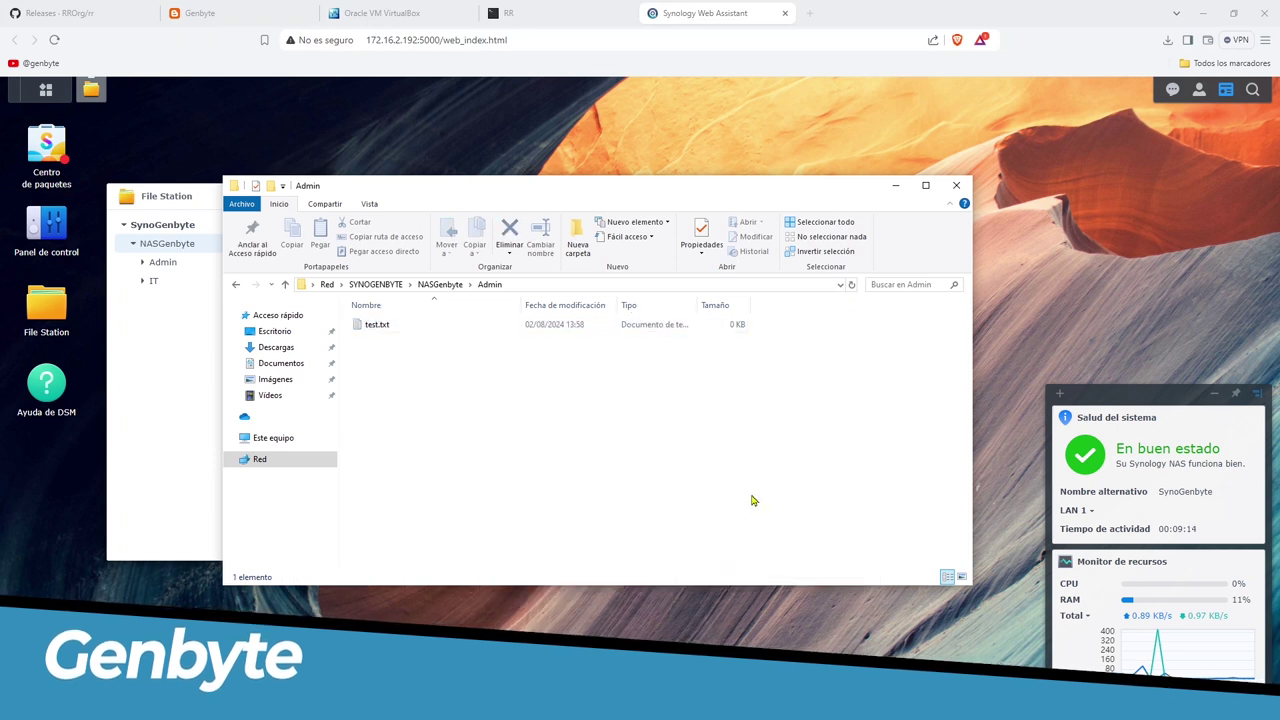
click(951, 194)
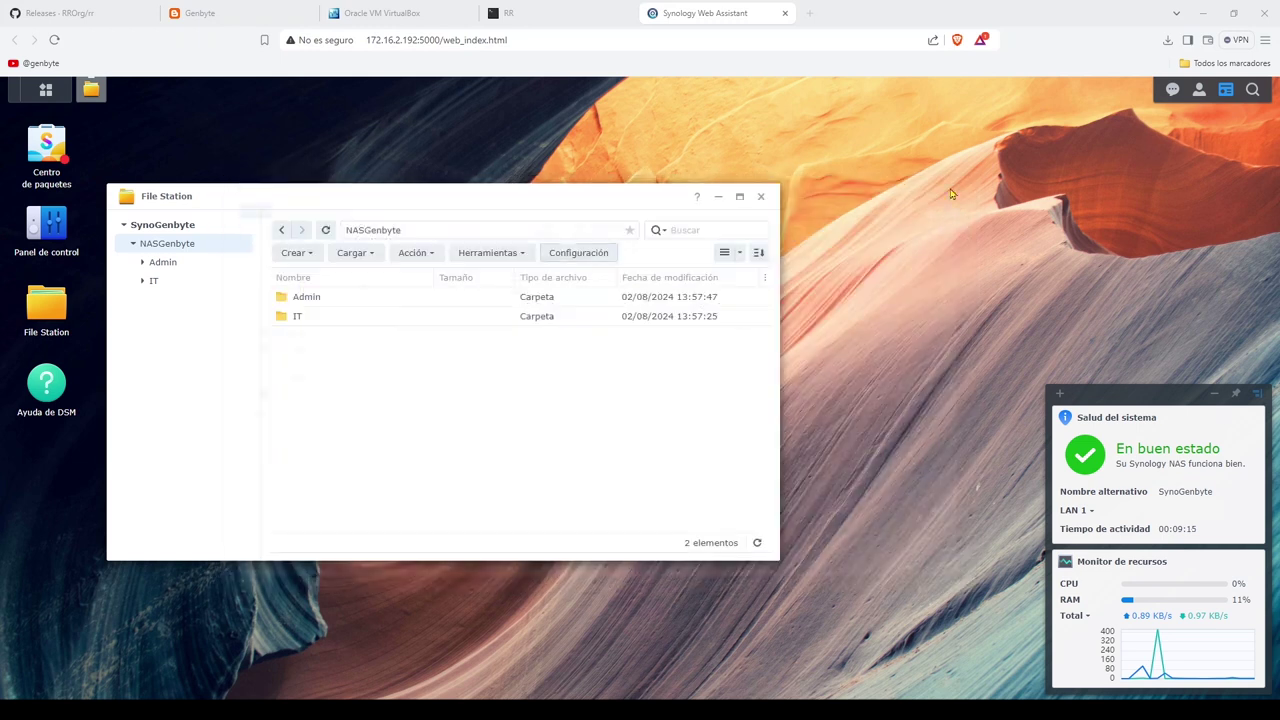
Step: Check test.txt is in Admin, close File Station, and sign out of DSM
double_click(313, 299)
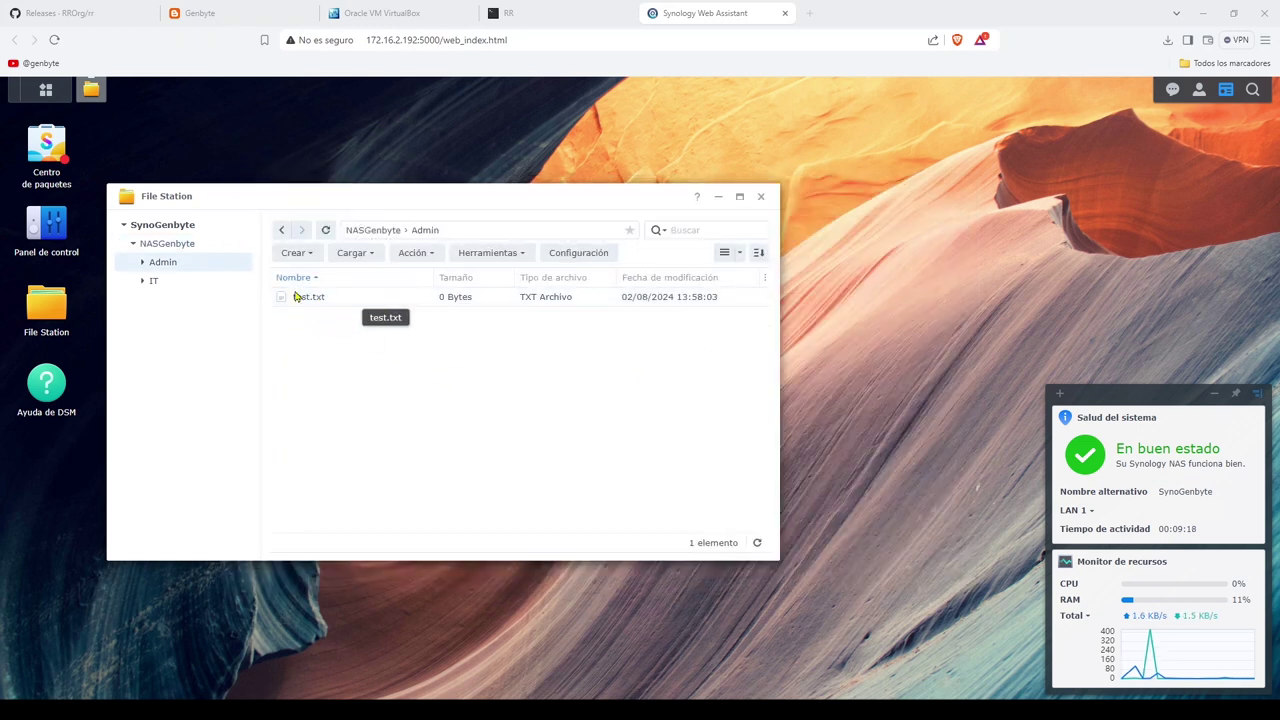
click(761, 199)
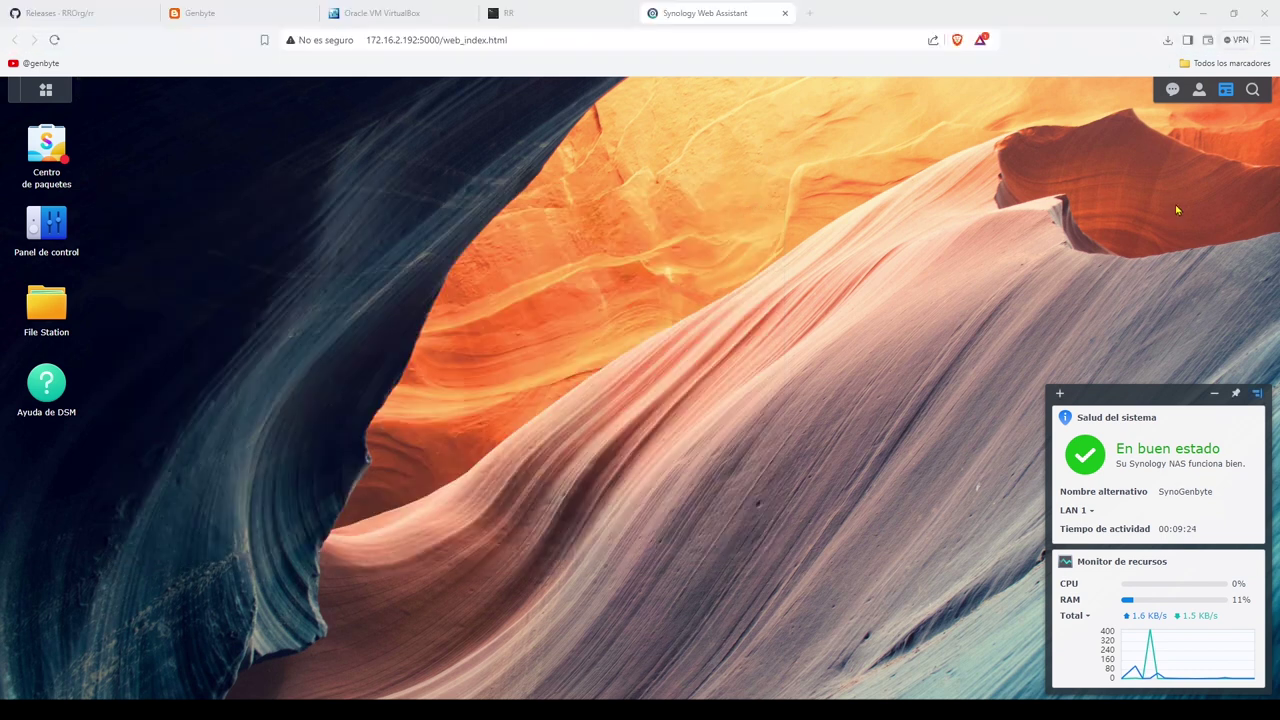
click(1199, 90)
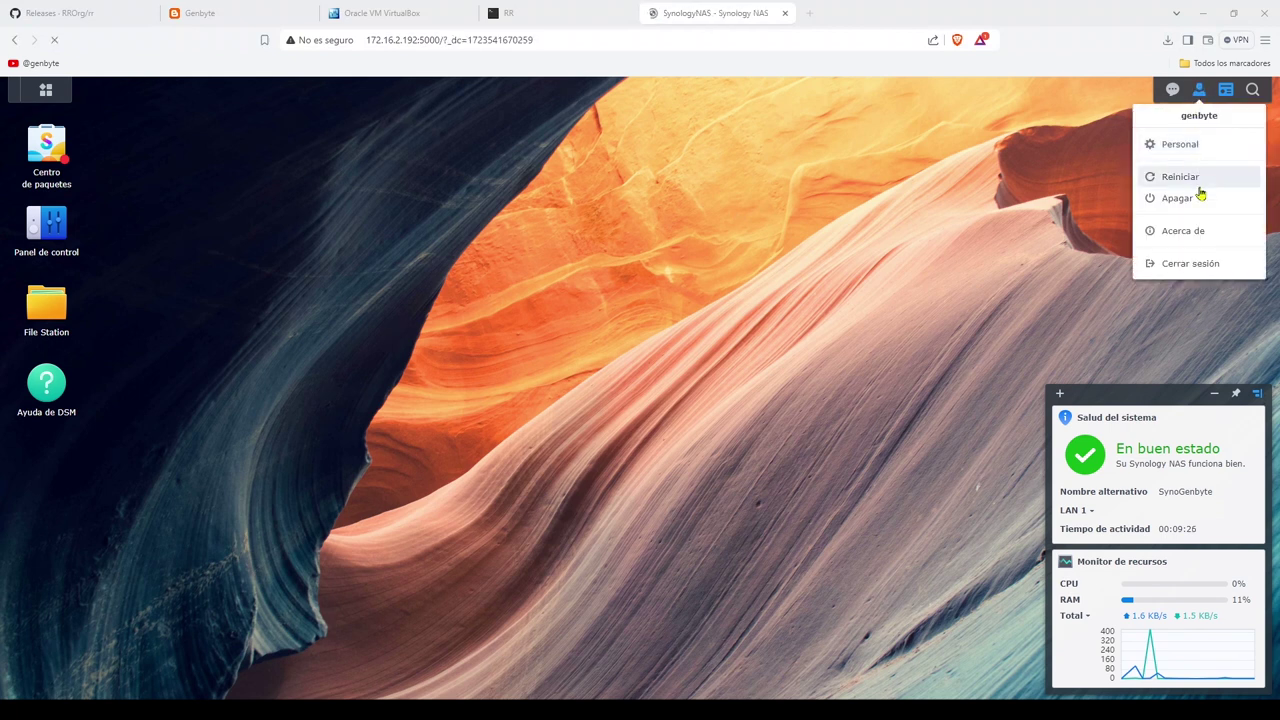
click(1191, 265)
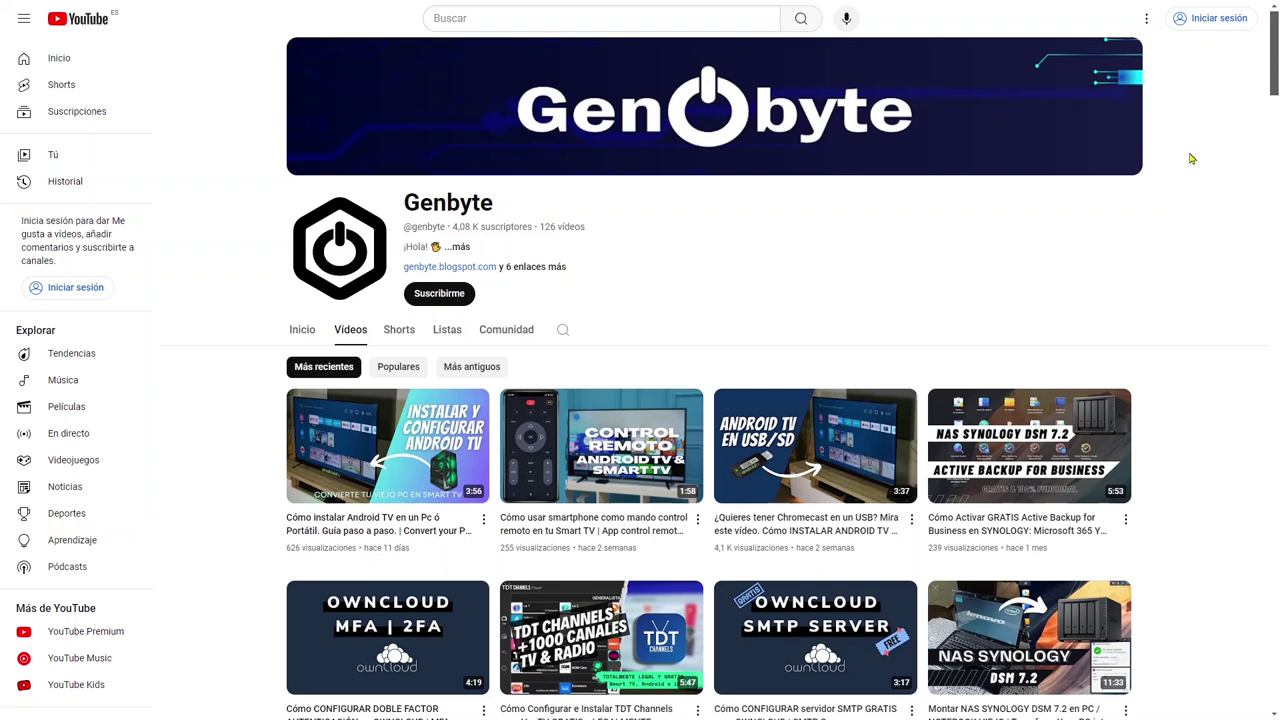
scroll(1191, 158, down, 5)
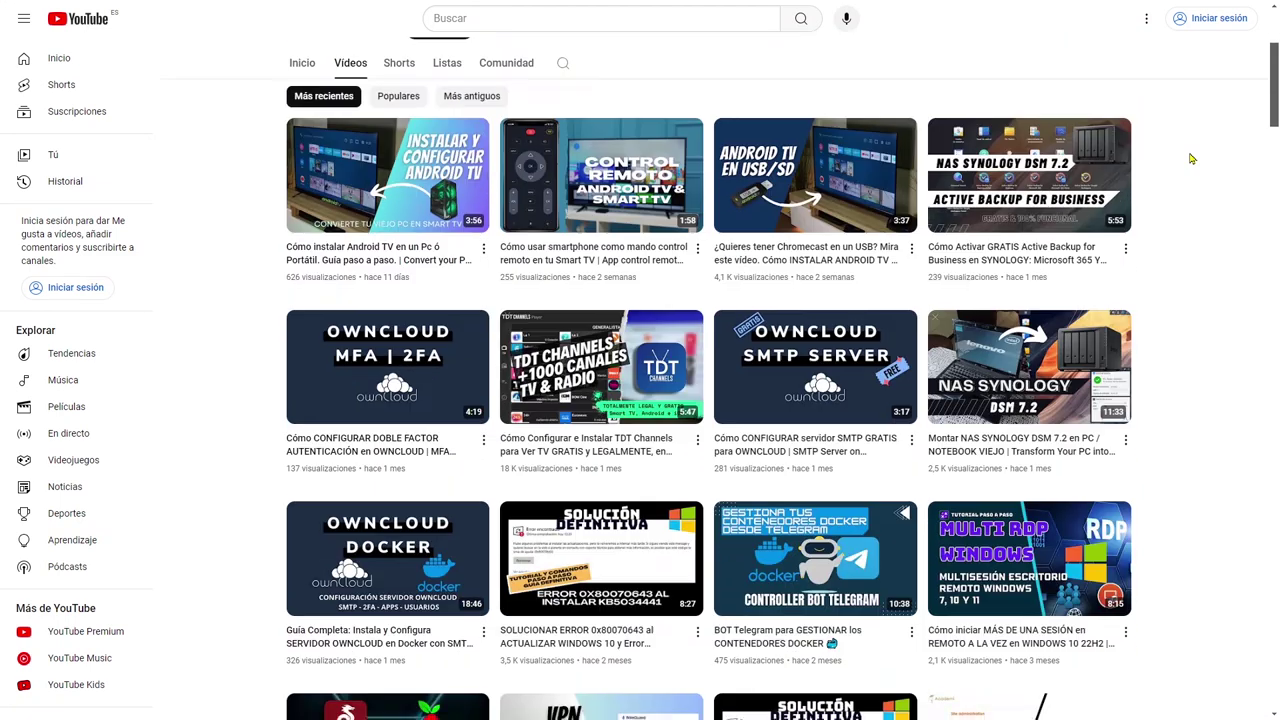
scroll(1198, 157, down, 5)
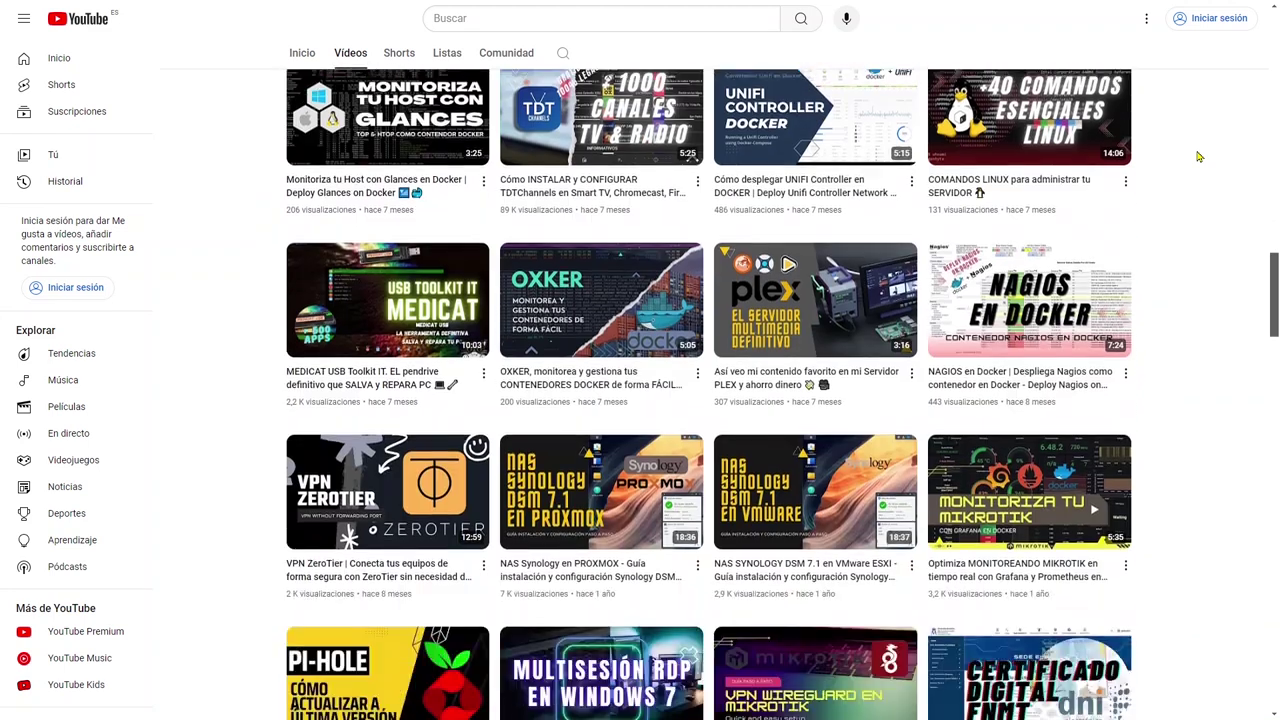
scroll(1199, 157, down, 6)
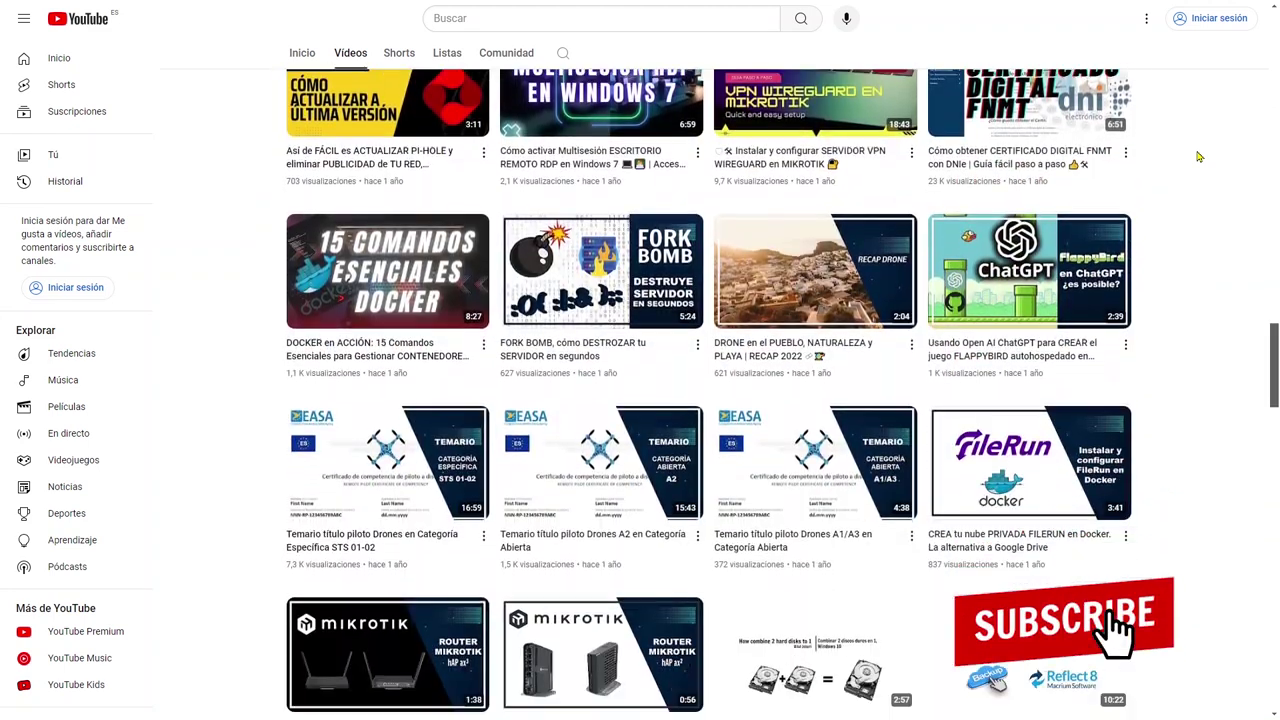
scroll(1199, 157, down, 10)
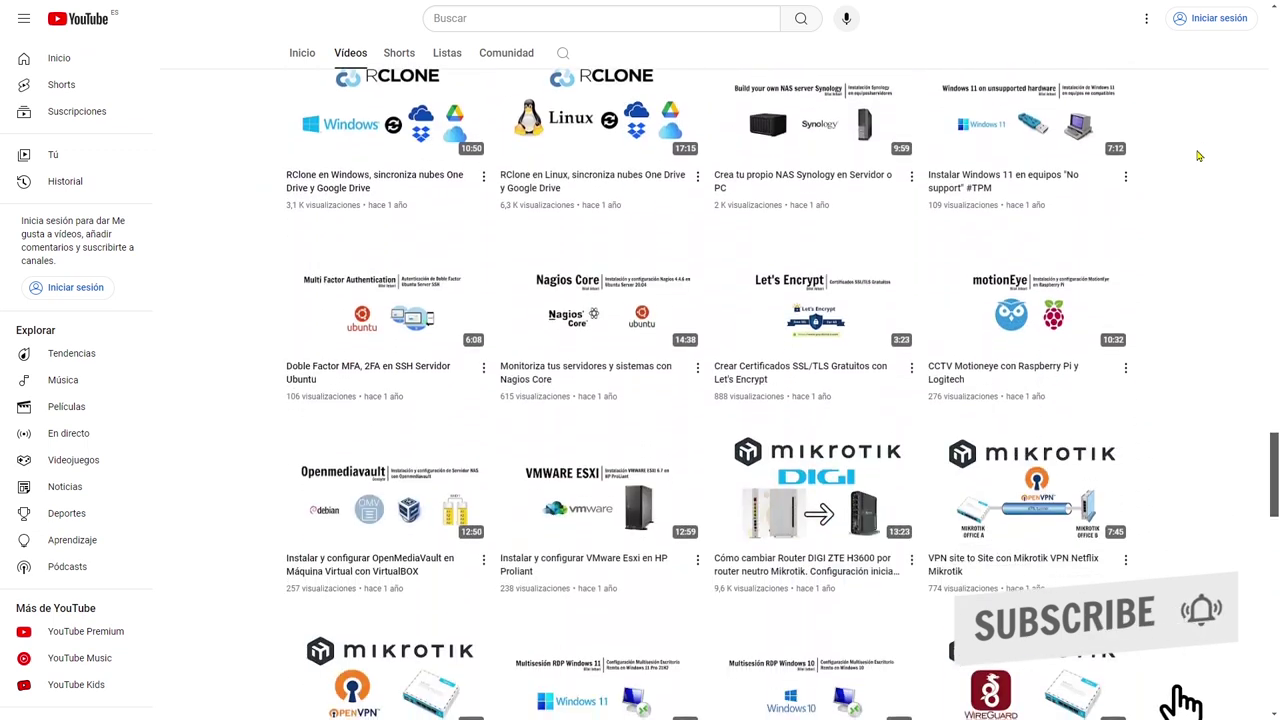
scroll(1199, 157, down, 9)
scroll(1199, 157, down, 4)
key(Home)
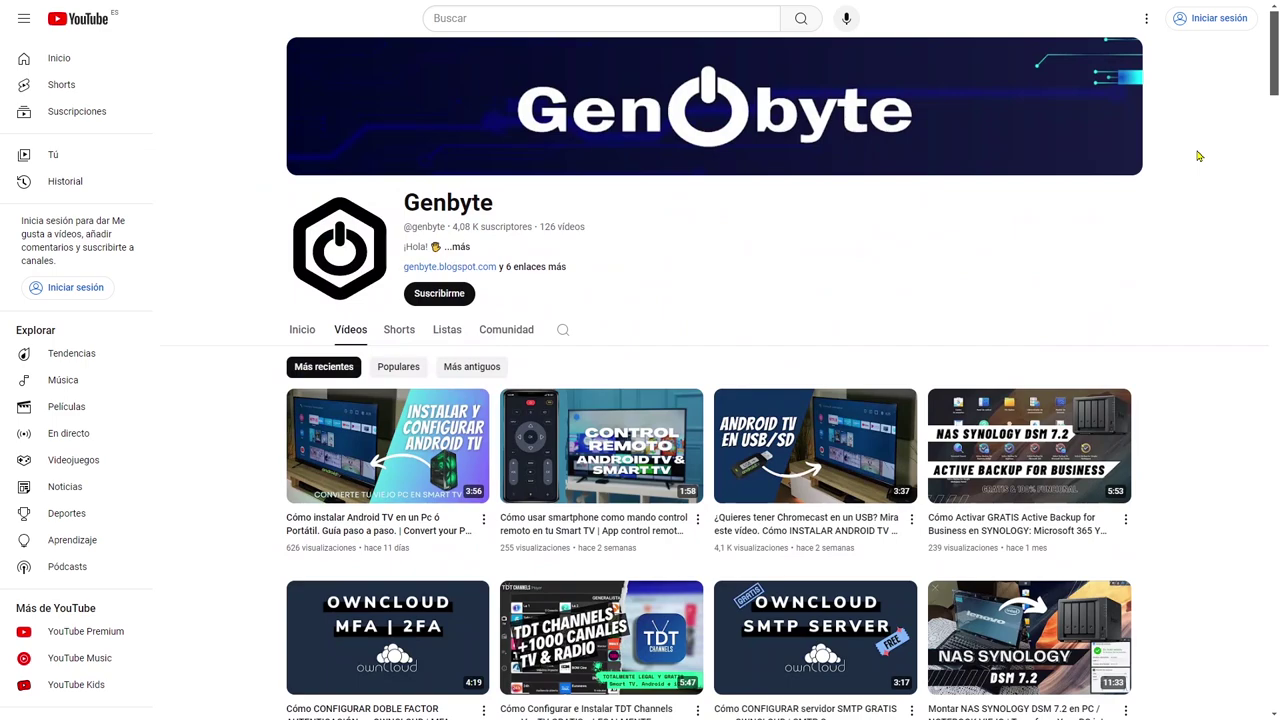